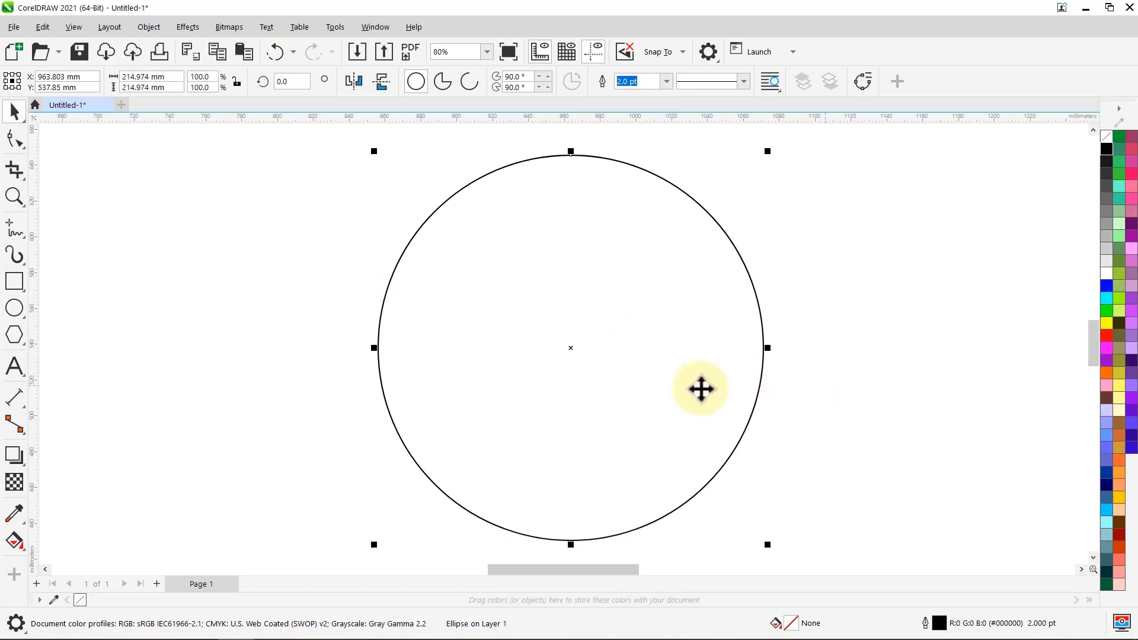
Set the circle's diameter to 200 mm with its proportions locked.
{"action": "left_click", "coordinate": [237, 82]}
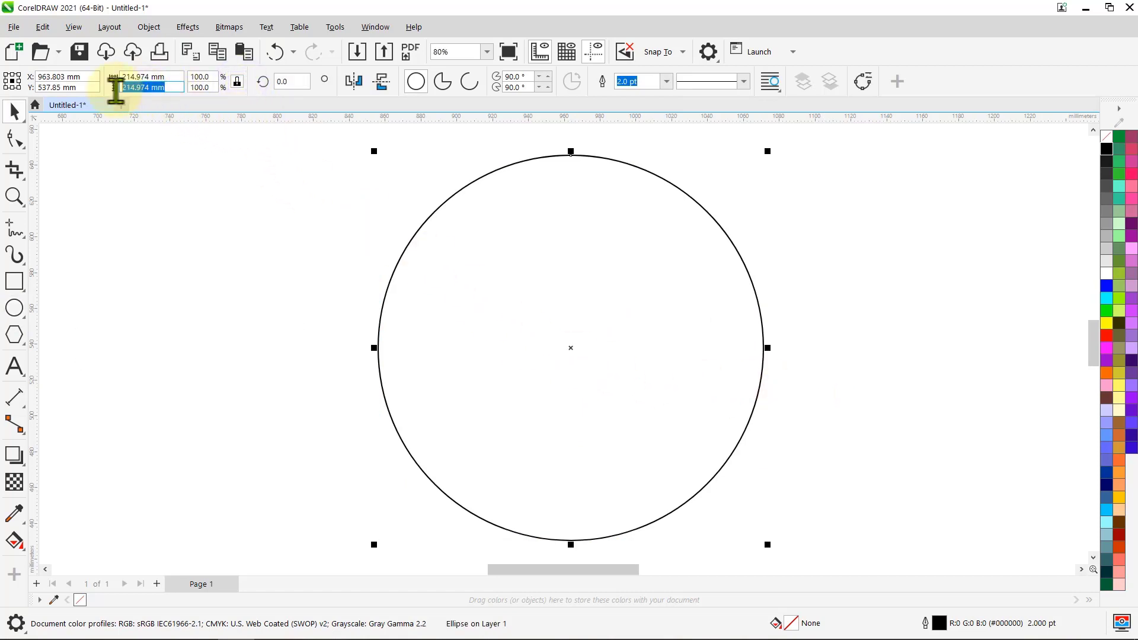
{"action": "type", "text": "200"}
{"action": "key", "text": "Return"}
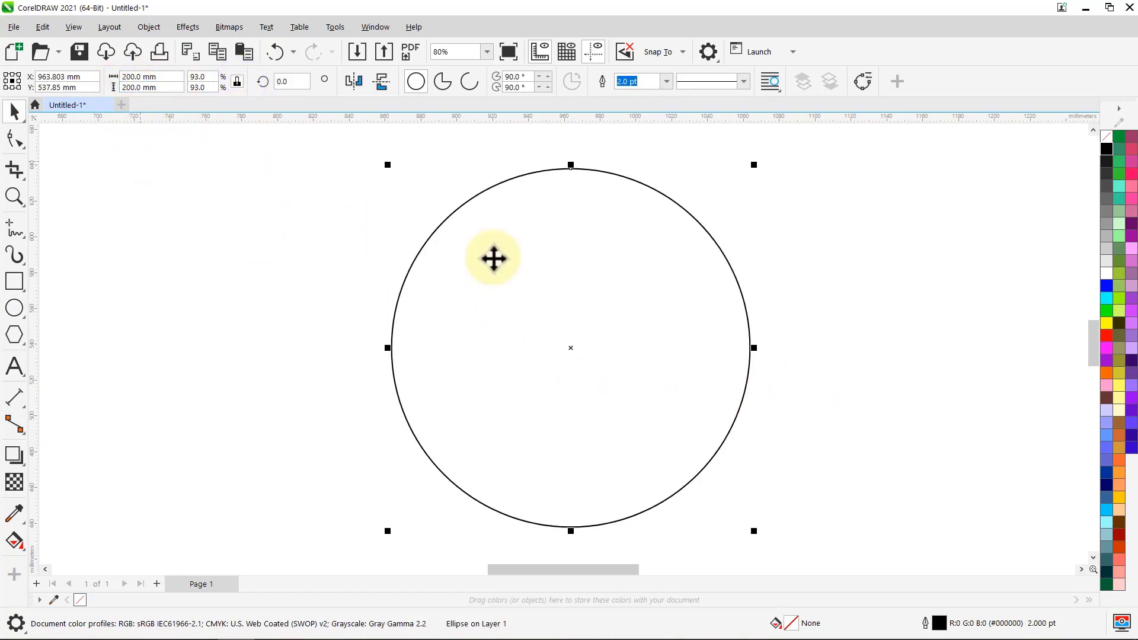
Create a smaller concentric copy of the 200 mm circle and set its diameter to 110 mm.
{"action": "left_click_drag", "start_coordinate": [754, 165], "coordinate": [712, 221]}
{"action": "right_click", "coordinate": [712, 221]}
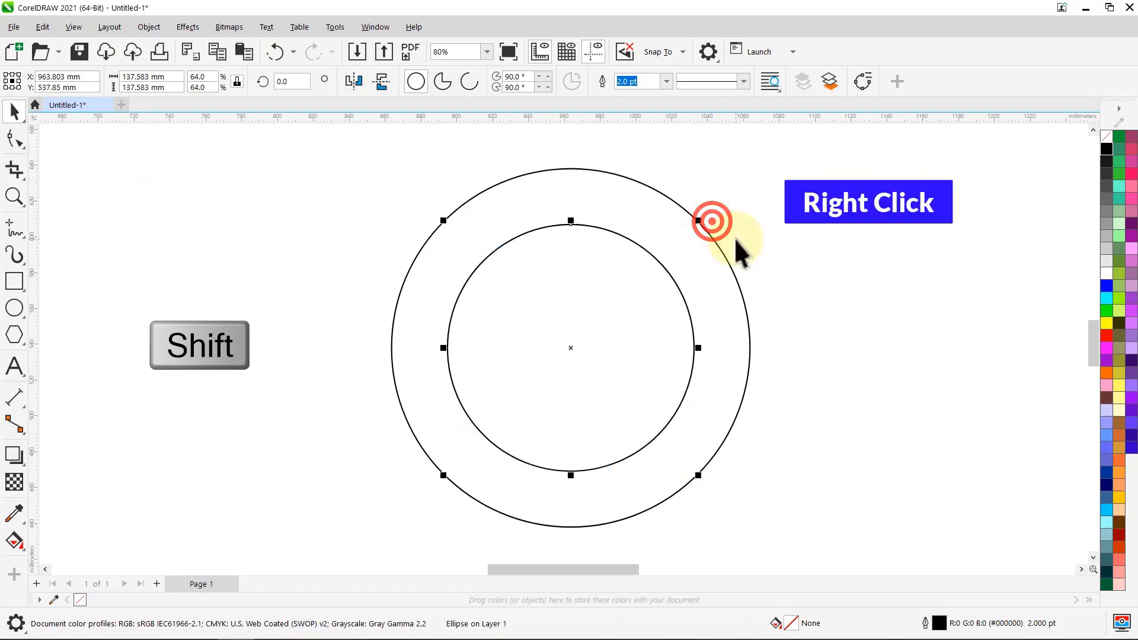
{"action": "left_click", "coordinate": [173, 87]}
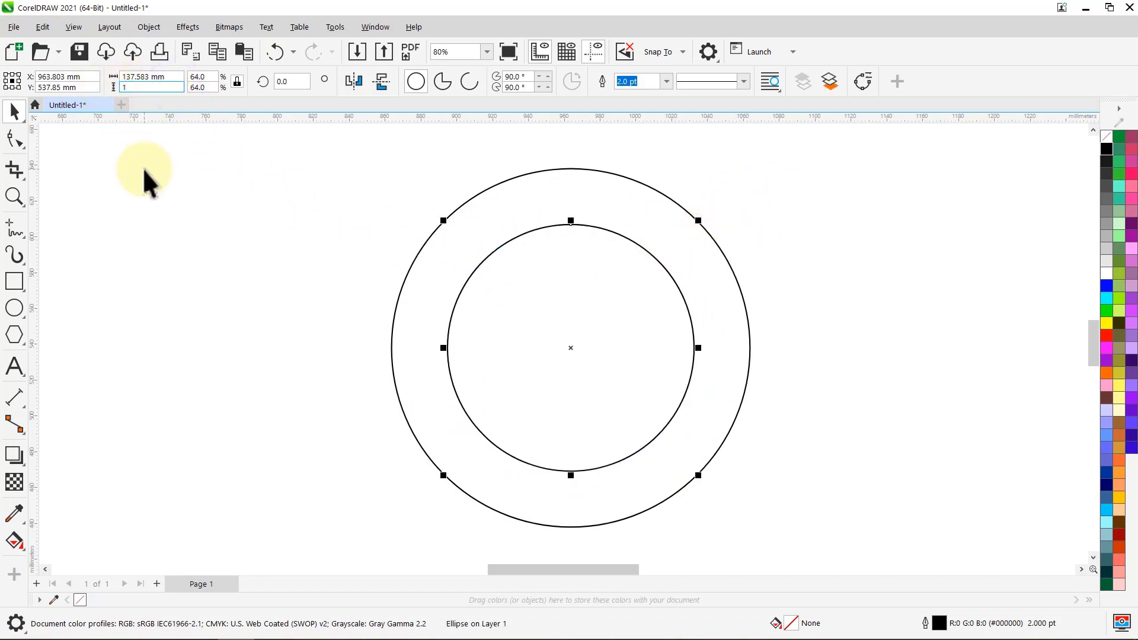
{"action": "type", "text": "110"}
{"action": "key", "text": "Return"}
Create a concentric copy of the 110 mm circle about 132 mm in diameter and give it a red outline.
{"action": "left_click_drag", "start_coordinate": [676, 247], "coordinate": [718, 228]}
{"action": "right_click", "coordinate": [718, 229]}
{"action": "right_click", "coordinate": [1106, 333]}
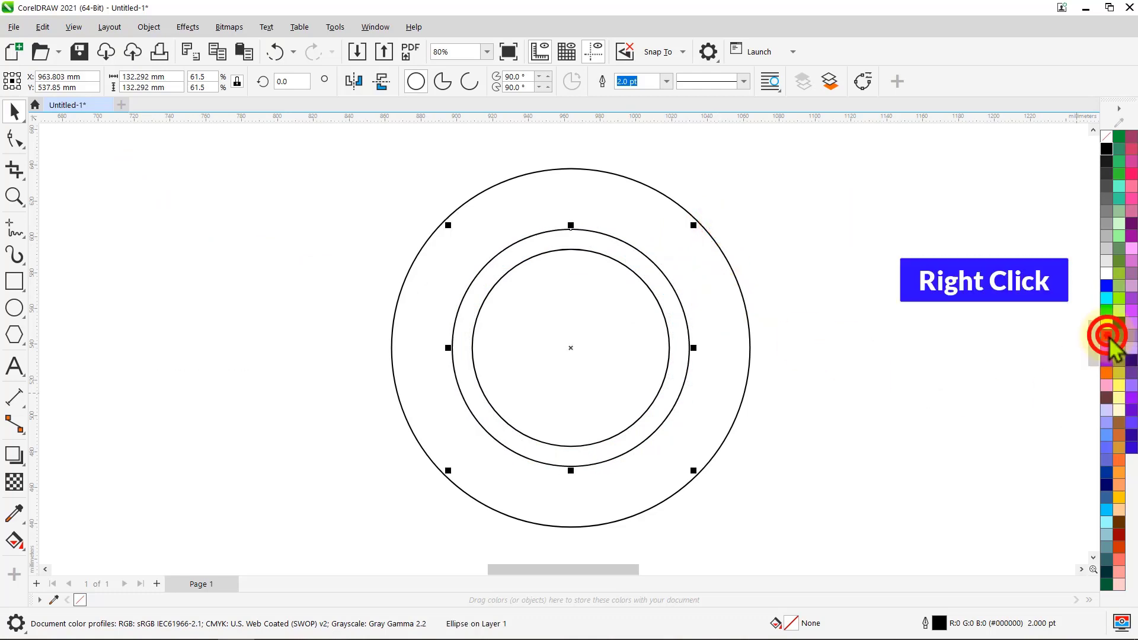
{"action": "left_click", "coordinate": [1082, 348]}
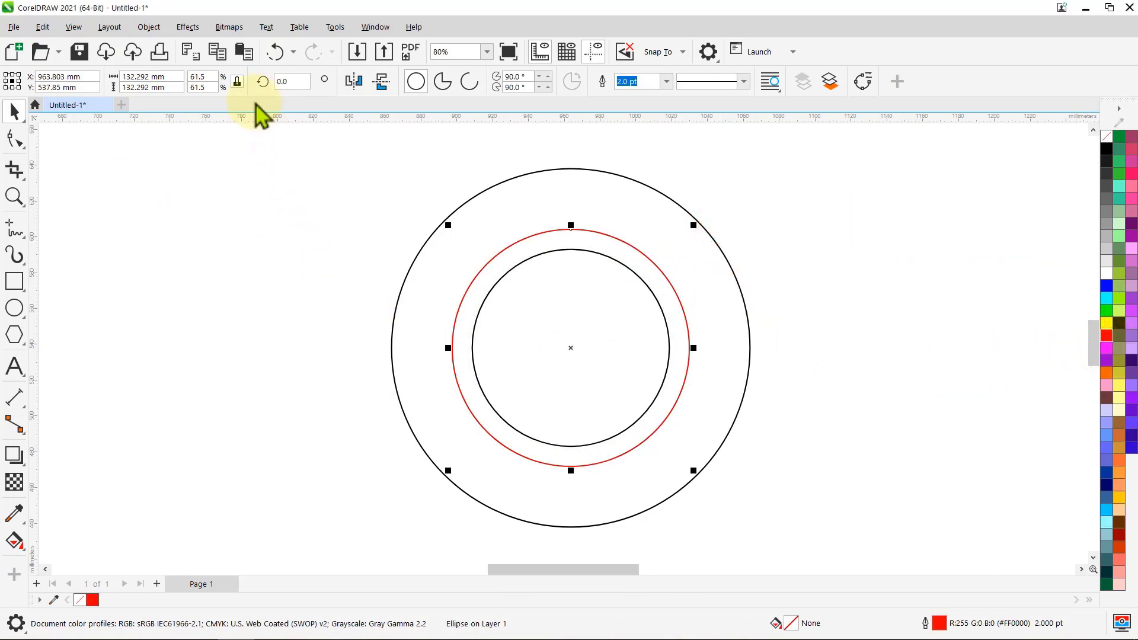
Unlock the red circle's proportions and resize it to an ellipse 140 mm wide and 130 mm high.
{"action": "left_click", "coordinate": [238, 82]}
{"action": "left_click", "coordinate": [175, 77]}
{"action": "type", "text": "14"}
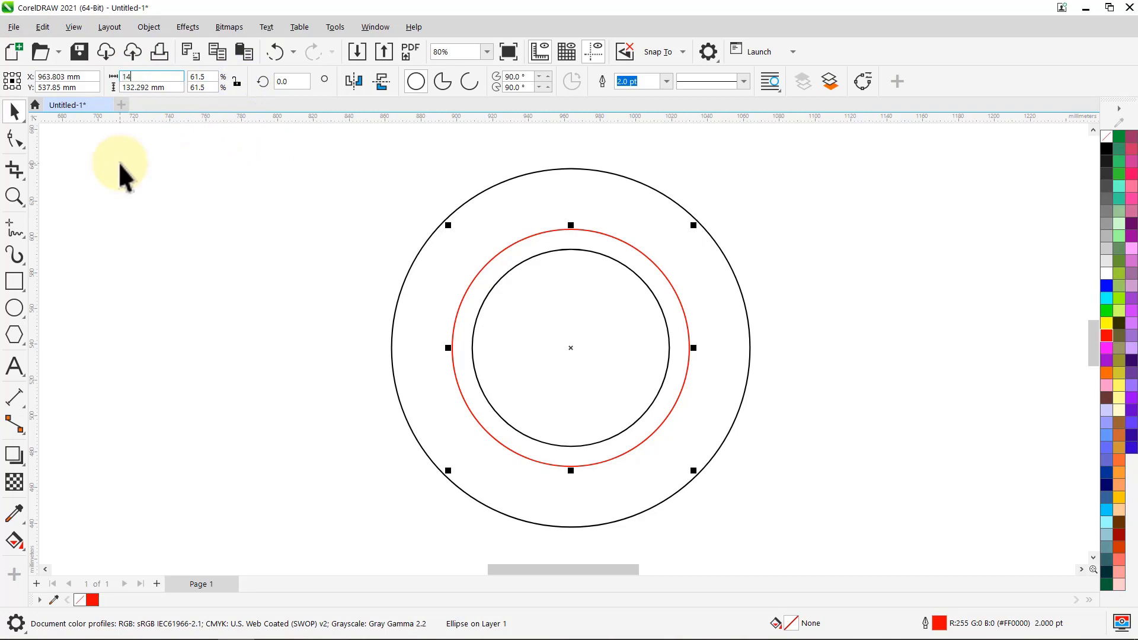
{"action": "type", "text": "0"}
{"action": "key", "text": "Return"}
{"action": "left_click", "coordinate": [157, 87]}
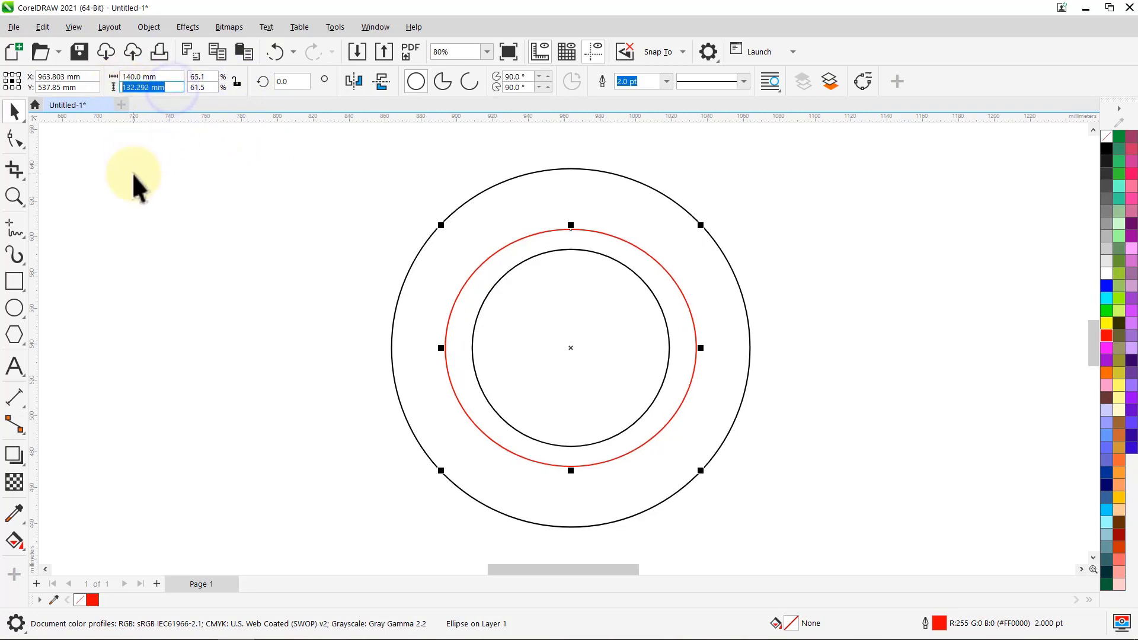
{"action": "type", "text": "130"}
{"action": "key", "text": "Return"}
Create a smaller concentric copy of the red ellipse and size it 50 mm wide by 40 mm high.
{"action": "left_click_drag", "start_coordinate": [700, 225], "coordinate": [637, 268]}
{"action": "right_click", "coordinate": [637, 268]}
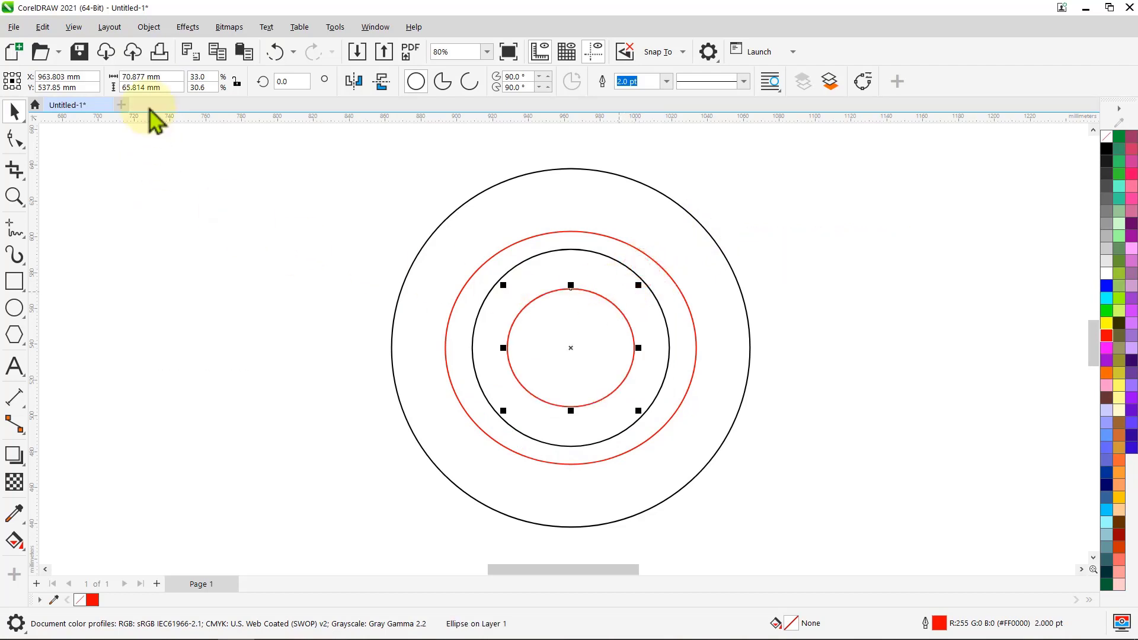
{"action": "key", "text": "Tab"}
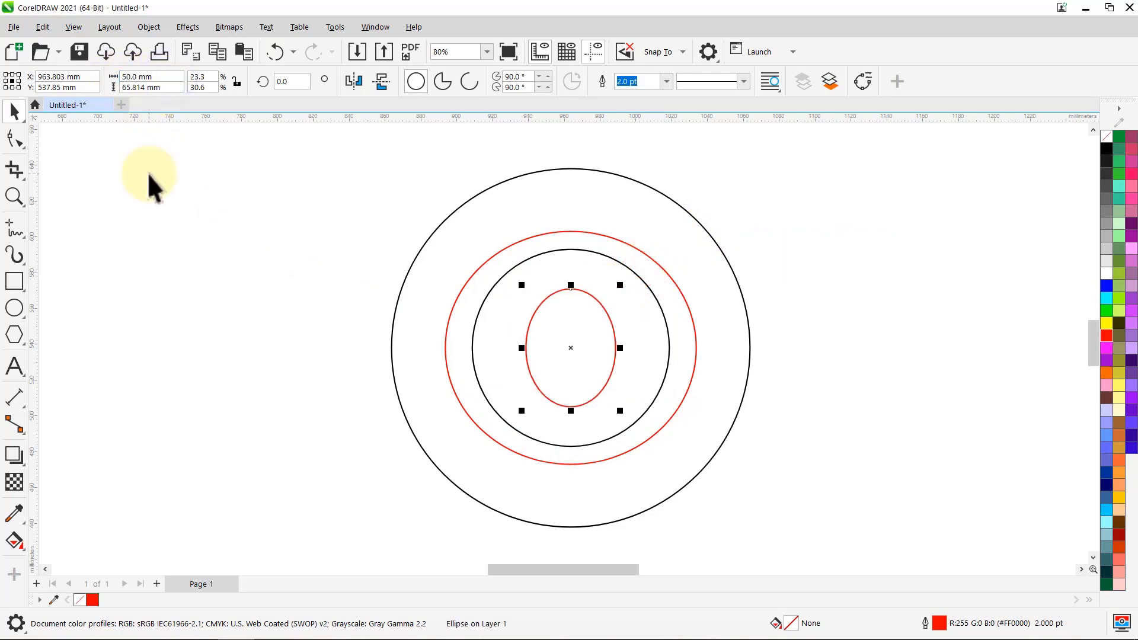
{"action": "key", "text": "Return"}
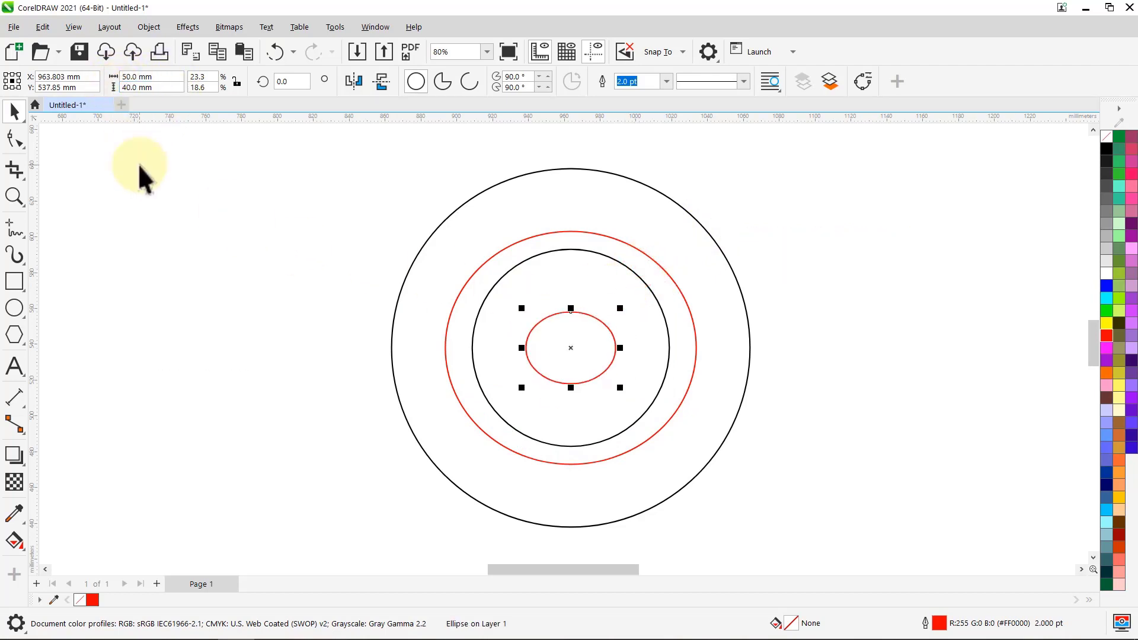
{"action": "left_click", "coordinate": [137, 164]}
Draw a vertical 2-point line through the circles' centre, extended evenly beyond the outer circle to about 234 mm long.
{"action": "left_click", "coordinate": [16, 230]}
{"action": "left_click", "coordinate": [54, 251]}
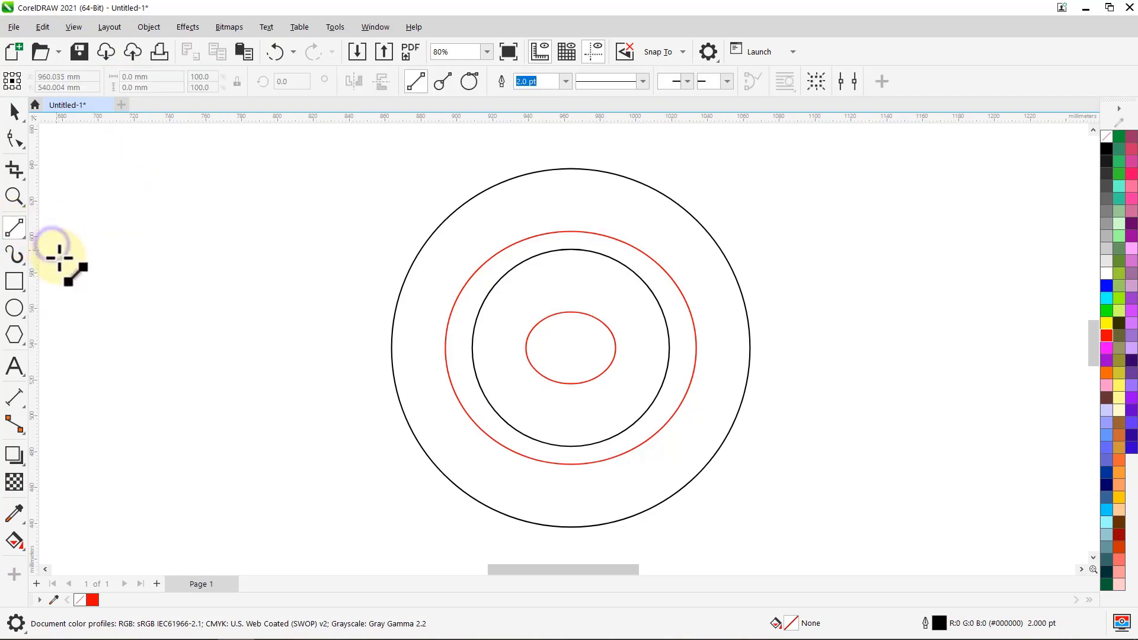
{"action": "mouse_move", "coordinate": [571, 526]}
{"action": "left_mouse_down"}
{"action": "mouse_move", "coordinate": [570, 169]}
{"action": "mouse_move", "coordinate": [576, 144]}
{"action": "mouse_move", "coordinate": [591, 137]}
{"action": "left_mouse_up"}
{"action": "key", "text": "space"}
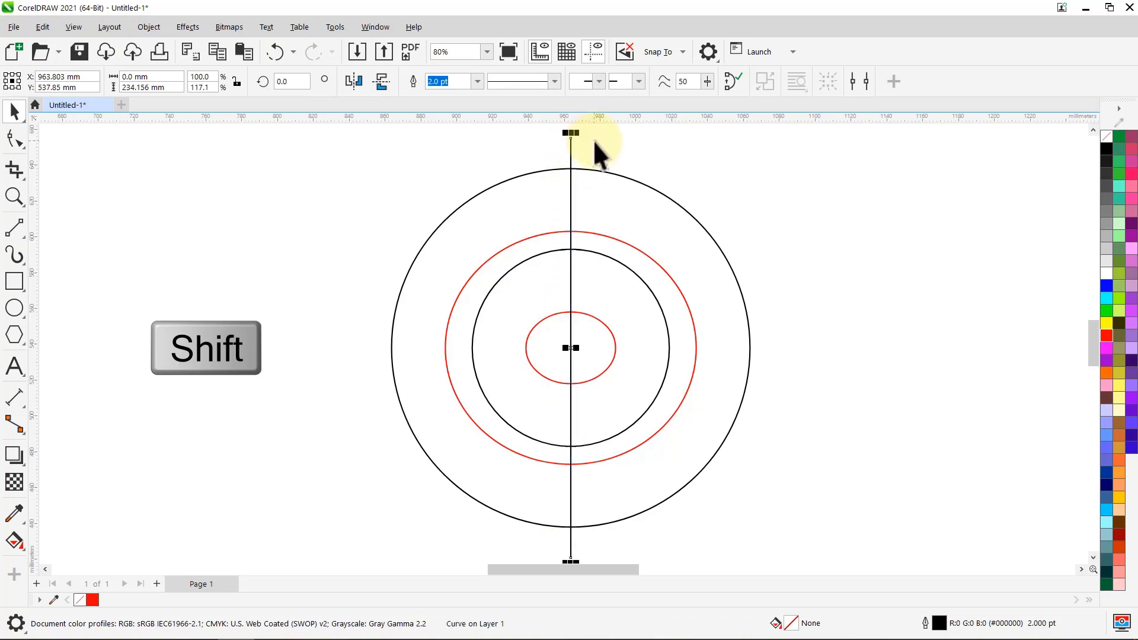
Make one copy of the vertical line offset 45 mm horizontally using the Position transform.
{"action": "left_click", "coordinate": [371, 29]}
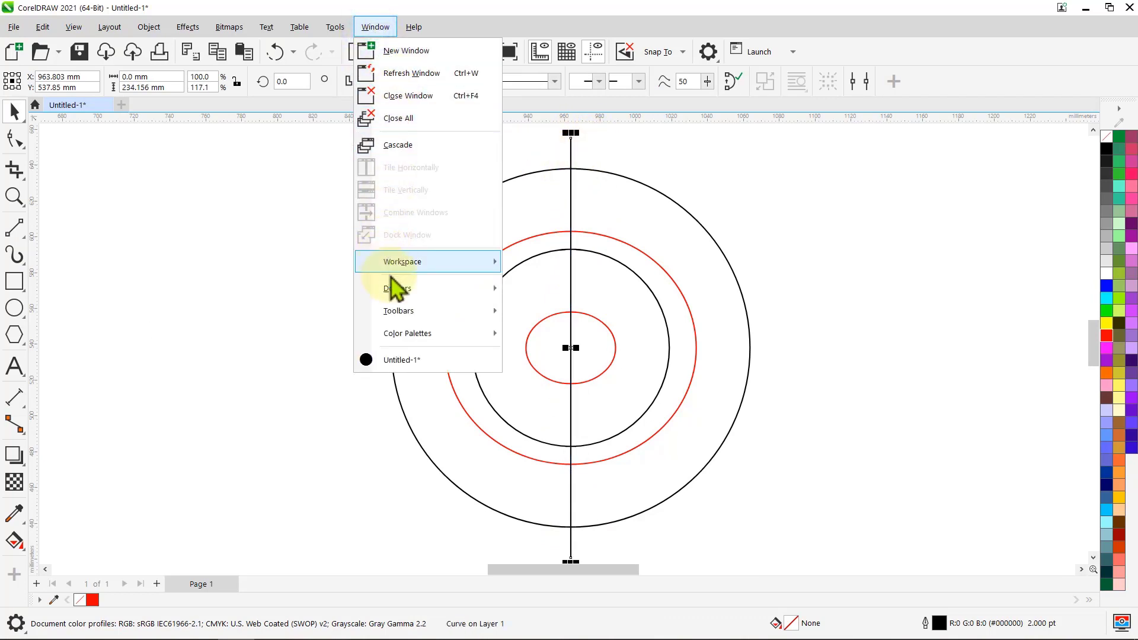
{"action": "mouse_move", "coordinate": [492, 288]}
{"action": "left_click", "coordinate": [591, 223]}
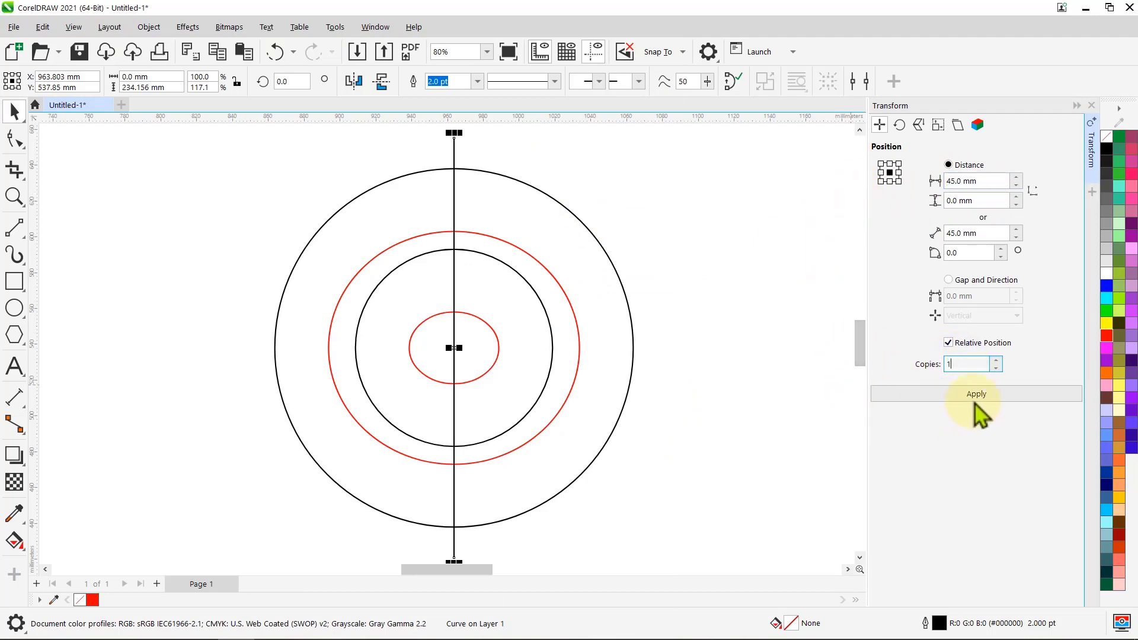
{"action": "left_click", "coordinate": [781, 409]}
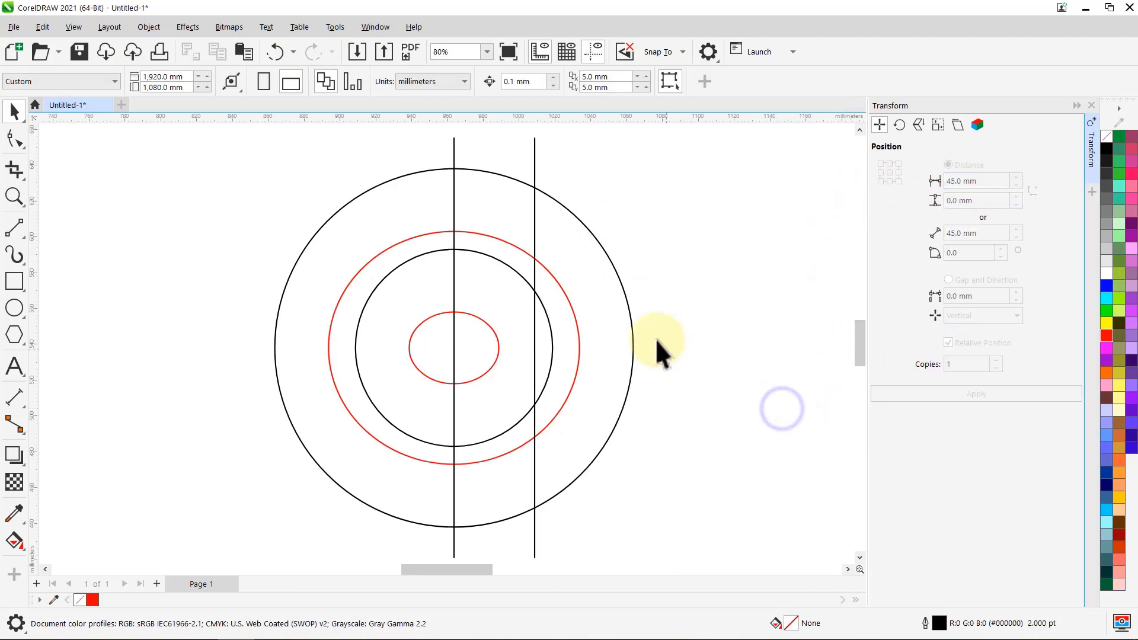
Make one copy of the central vertical line rotated 30° about its centre.
{"action": "left_click", "coordinate": [454, 159]}
{"action": "left_click", "coordinate": [899, 125]}
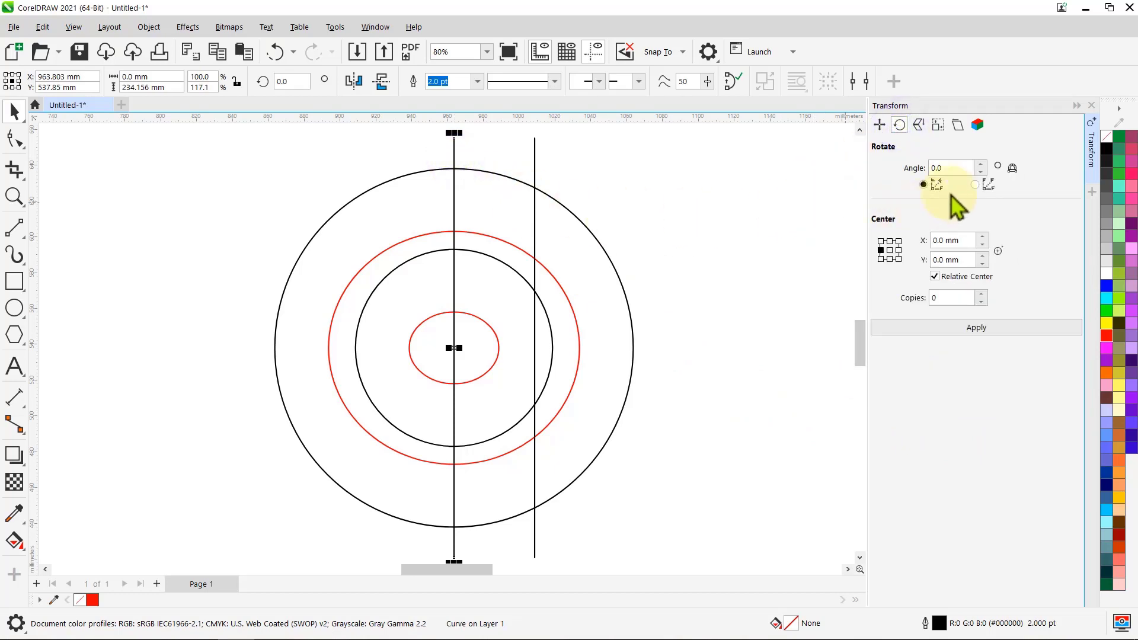
{"action": "type", "text": "30"}
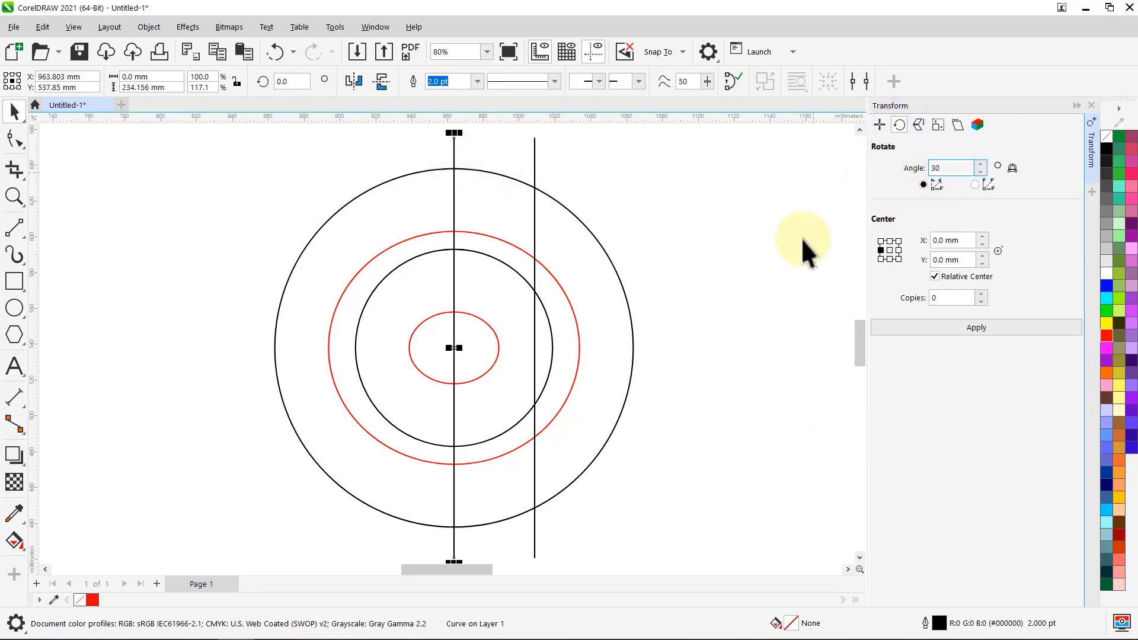
{"action": "double_click", "coordinate": [942, 297]}
{"action": "type", "text": "1"}
{"action": "left_click", "coordinate": [976, 326]}
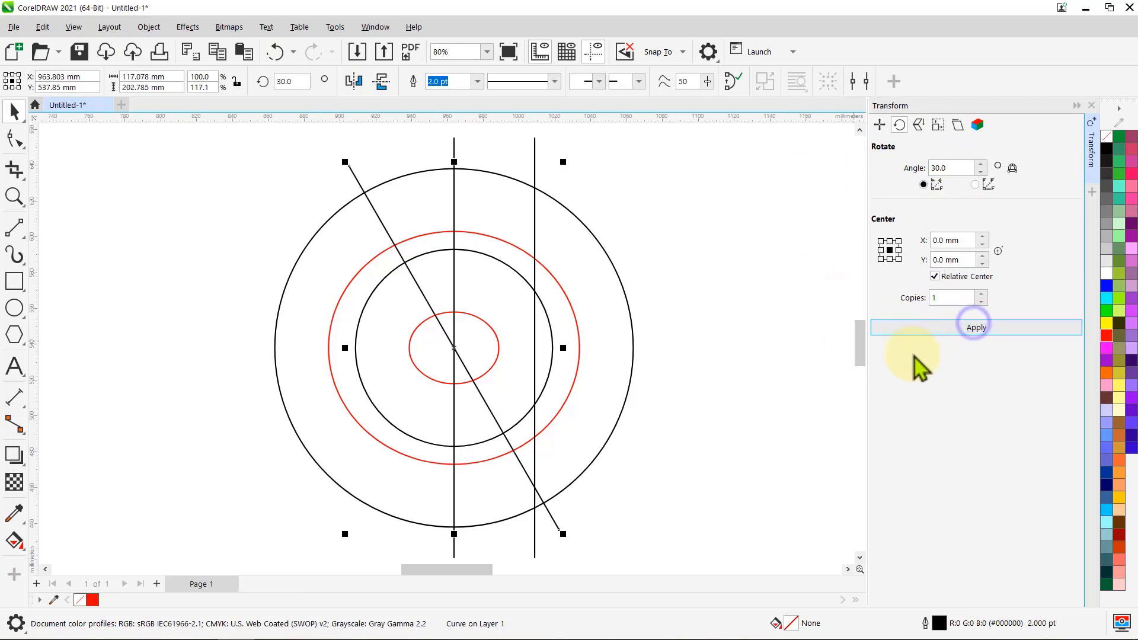
{"action": "left_click", "coordinate": [767, 347]}
Group the two vertical lines and rotate them 335° with 0 copies about the outer circle's topmost point.
{"action": "left_click_drag", "start_coordinate": [543, 138], "coordinate": [439, 158]}
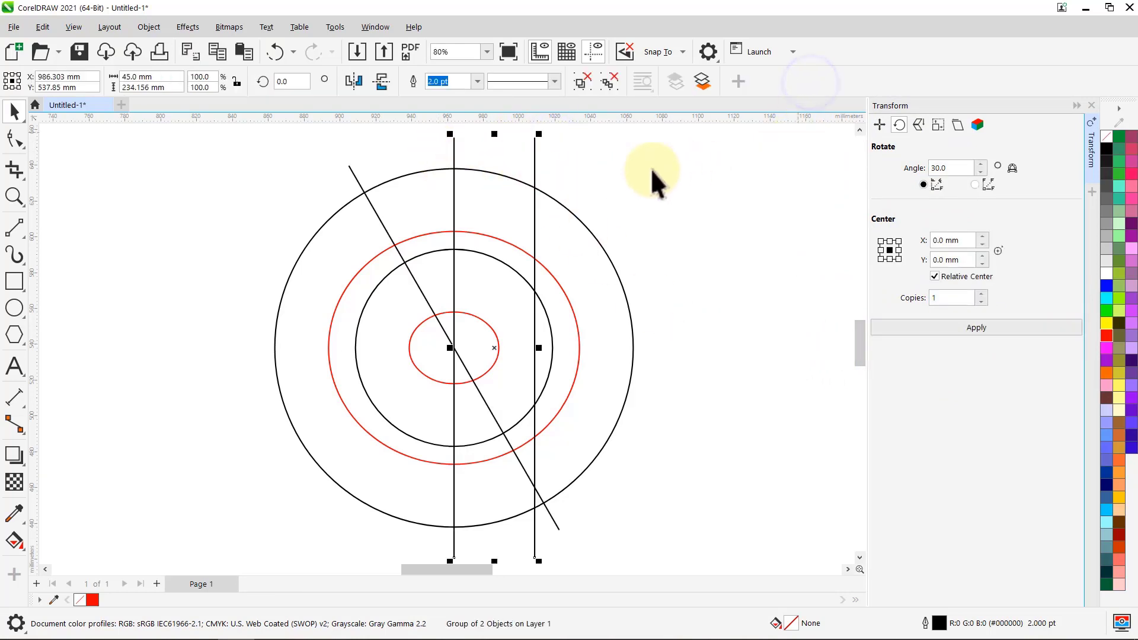
{"action": "left_click", "coordinate": [534, 157]}
{"action": "left_click_drag", "start_coordinate": [464, 279], "coordinate": [454, 169]}
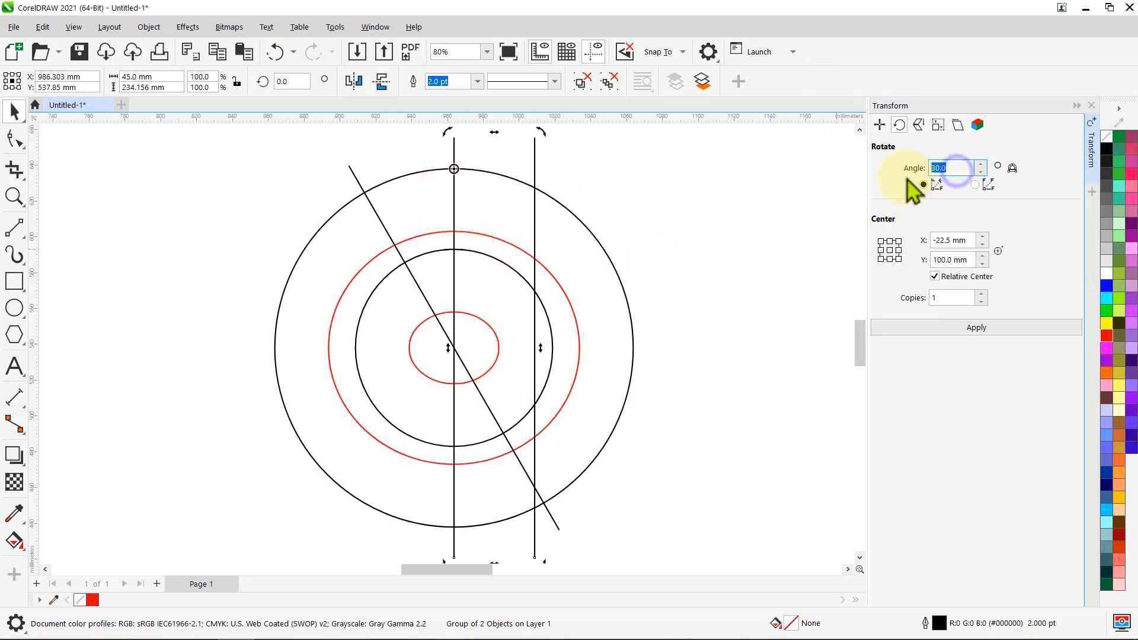
{"action": "type", "text": "35."}
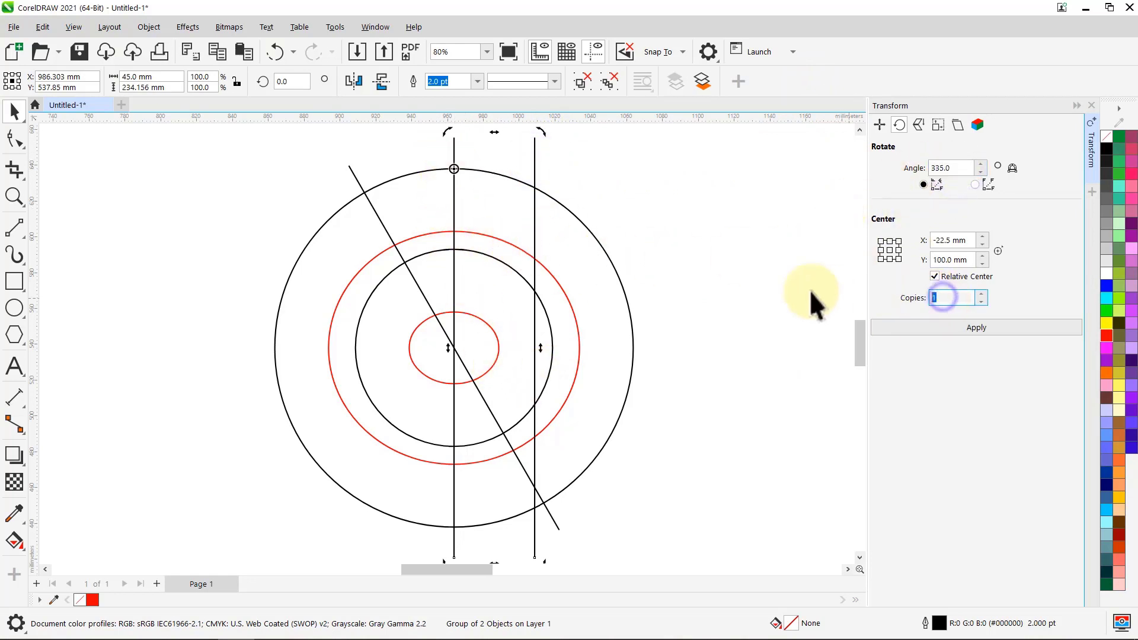
{"action": "type", "text": "0"}
{"action": "left_click", "coordinate": [984, 327]}
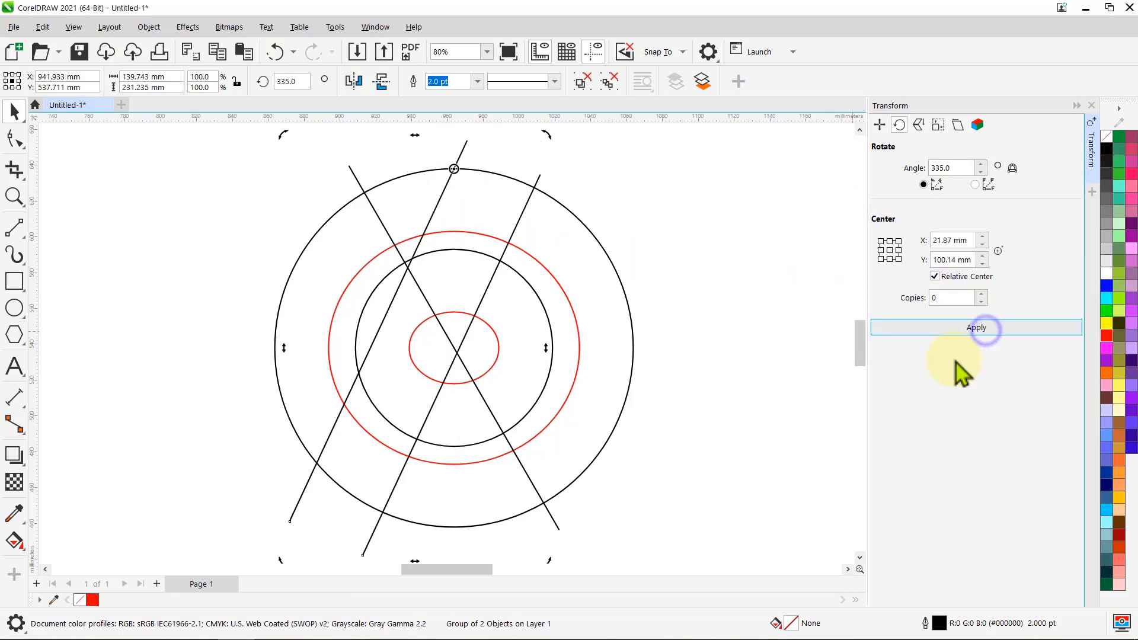
{"action": "left_click", "coordinate": [794, 340]}
Group the two red ellipses.
{"action": "left_click", "coordinate": [499, 350]}
{"action": "left_click", "coordinate": [578, 330], "text": "shift"}
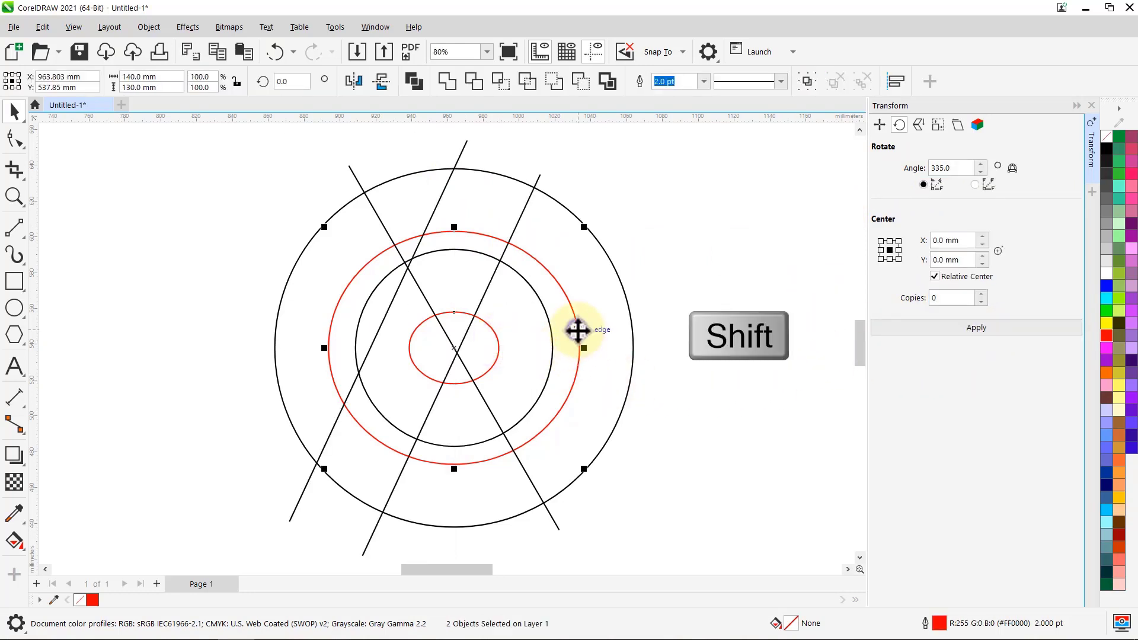
{"action": "left_click", "coordinate": [805, 81]}
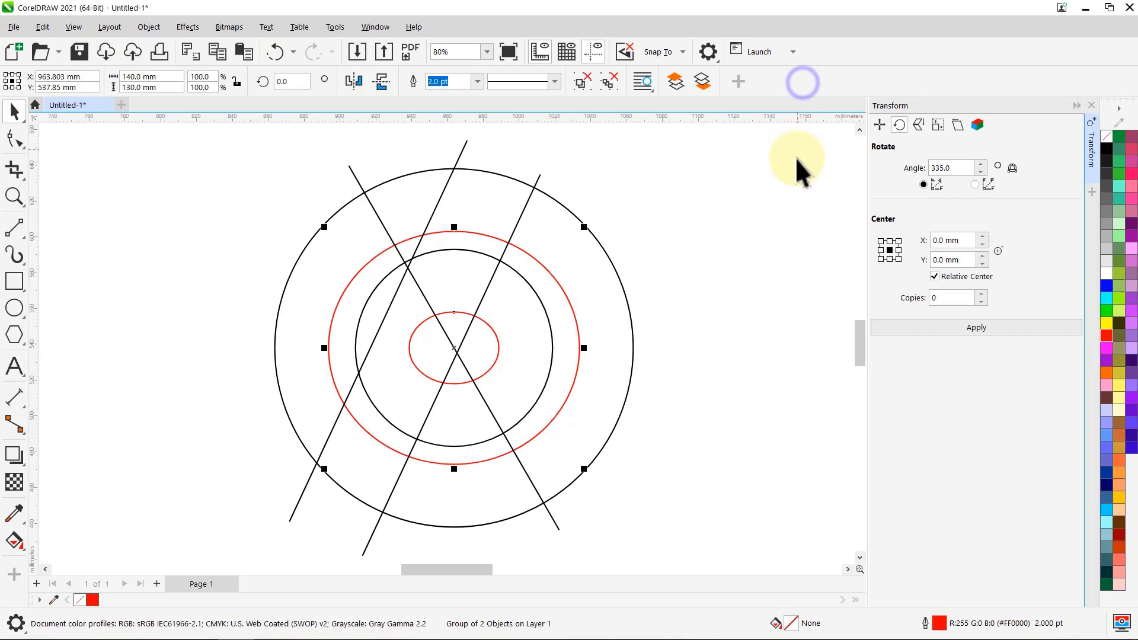
Move the grouped red ellipses by -13.248 mm horizontally and 31.291 mm vertically with 0 copies, and close the transform settings.
{"action": "left_click", "coordinate": [879, 125]}
{"action": "double_click", "coordinate": [987, 181]}
{"action": "type", "text": "-"}
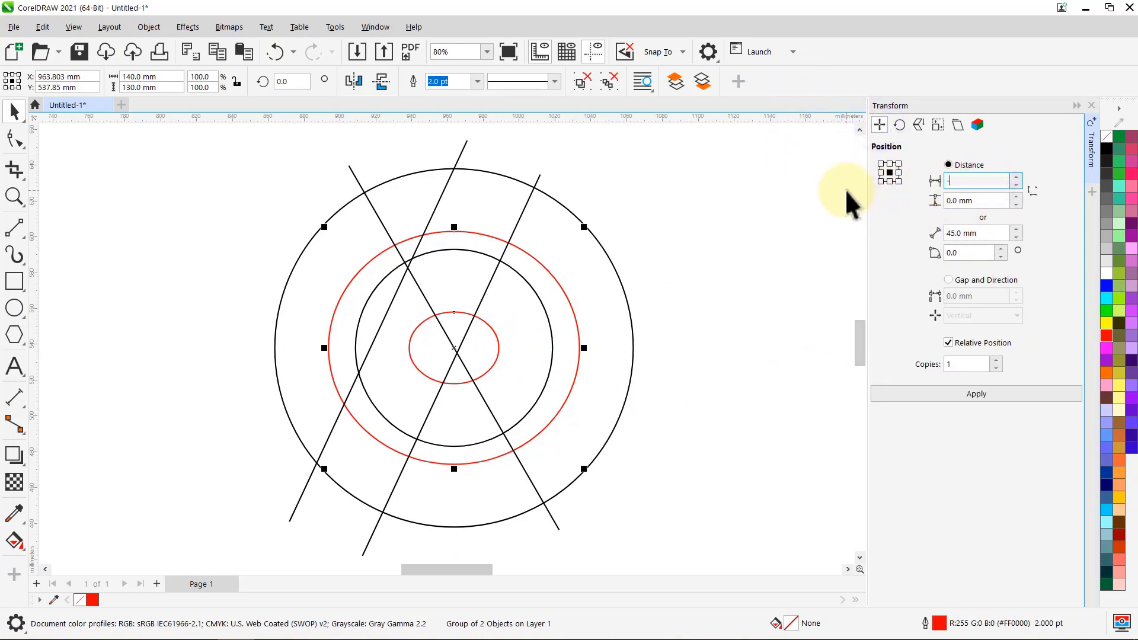
{"action": "type", "text": "13.248"}
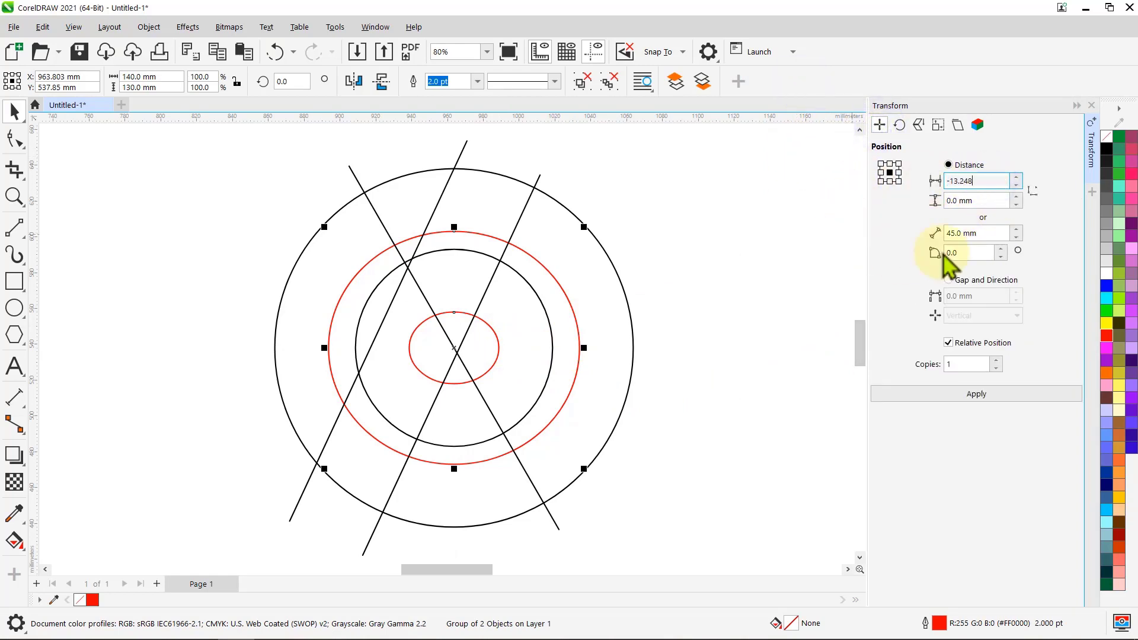
{"action": "left_click", "coordinate": [944, 201]}
{"action": "type", "text": "31.291"}
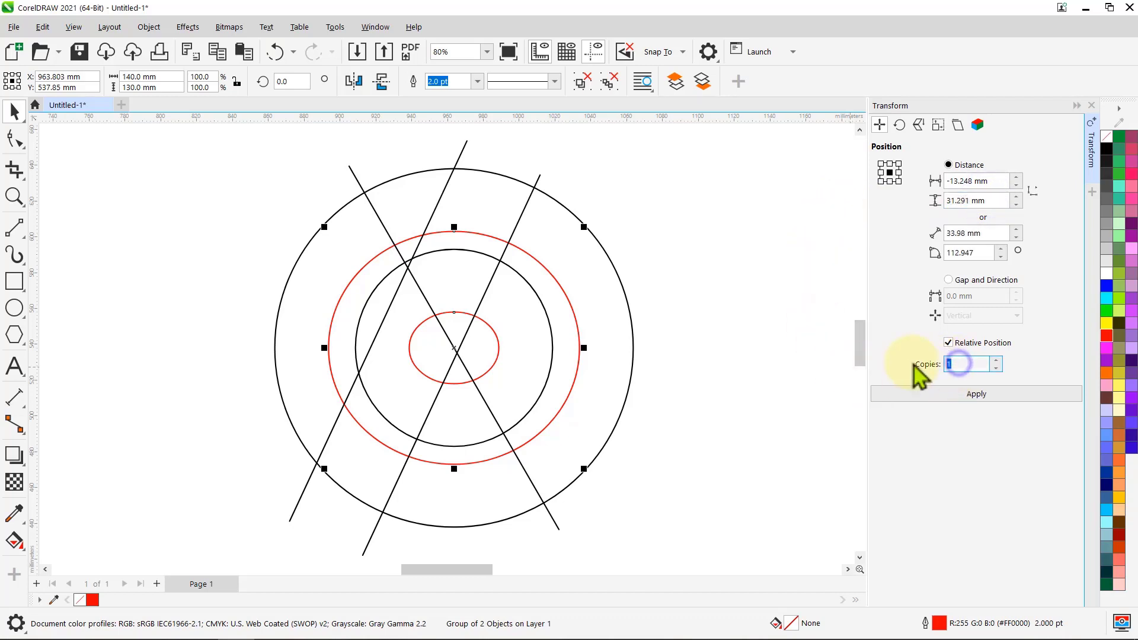
{"action": "left_click", "coordinate": [960, 399]}
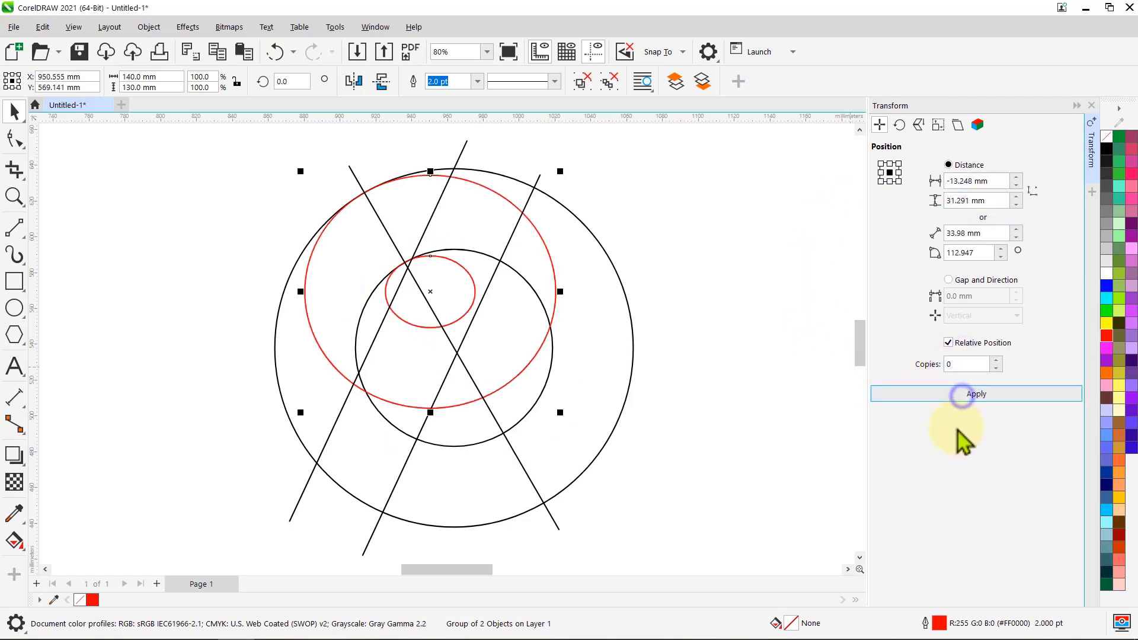
{"action": "left_click", "coordinate": [809, 383]}
{"action": "left_click", "coordinate": [1091, 105]}
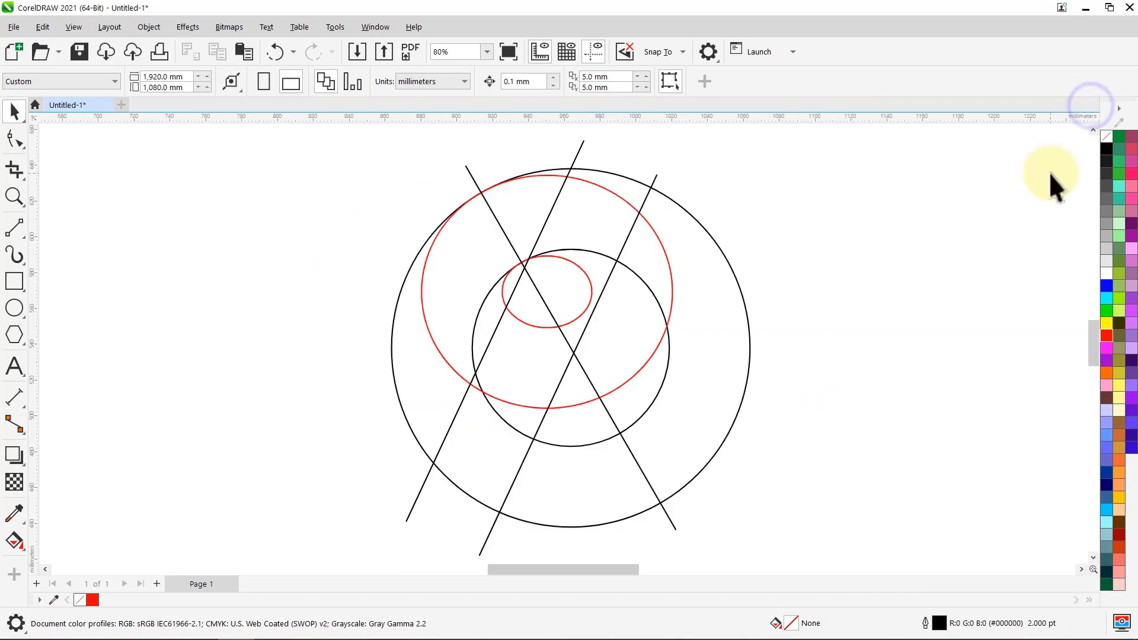
Draw a horizontal line about 132 mm long running left from the outer circle's lowest point.
{"action": "left_click", "coordinate": [22, 229]}
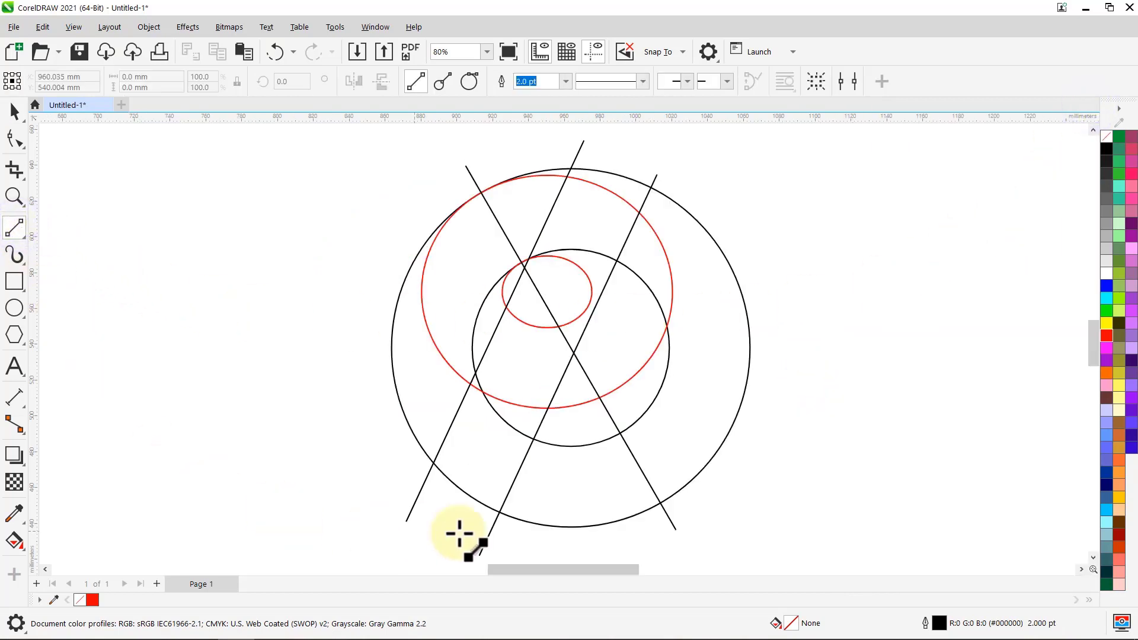
{"action": "mouse_move", "coordinate": [434, 528]}
{"action": "left_mouse_down"}
{"action": "mouse_move", "coordinate": [338, 534]}
{"action": "mouse_move", "coordinate": [332, 548]}
{"action": "left_mouse_up"}
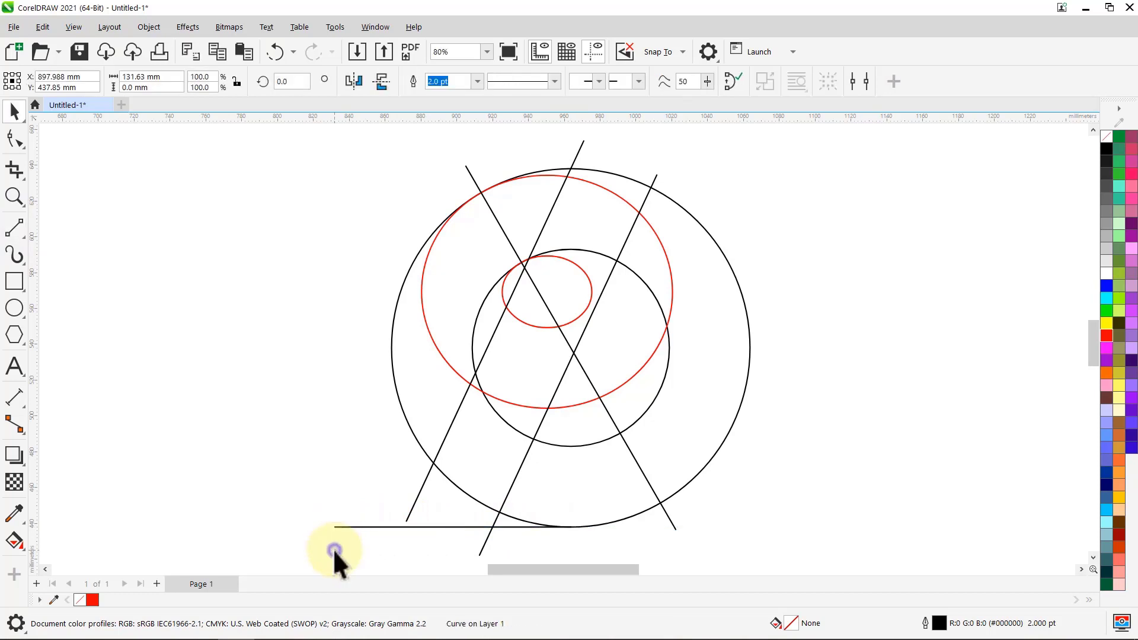
{"action": "key", "text": "space"}
Ungroup the two parallel slanted lines and lengthen the left one so its lower end passes the horizontal line.
{"action": "left_click", "coordinate": [413, 507]}
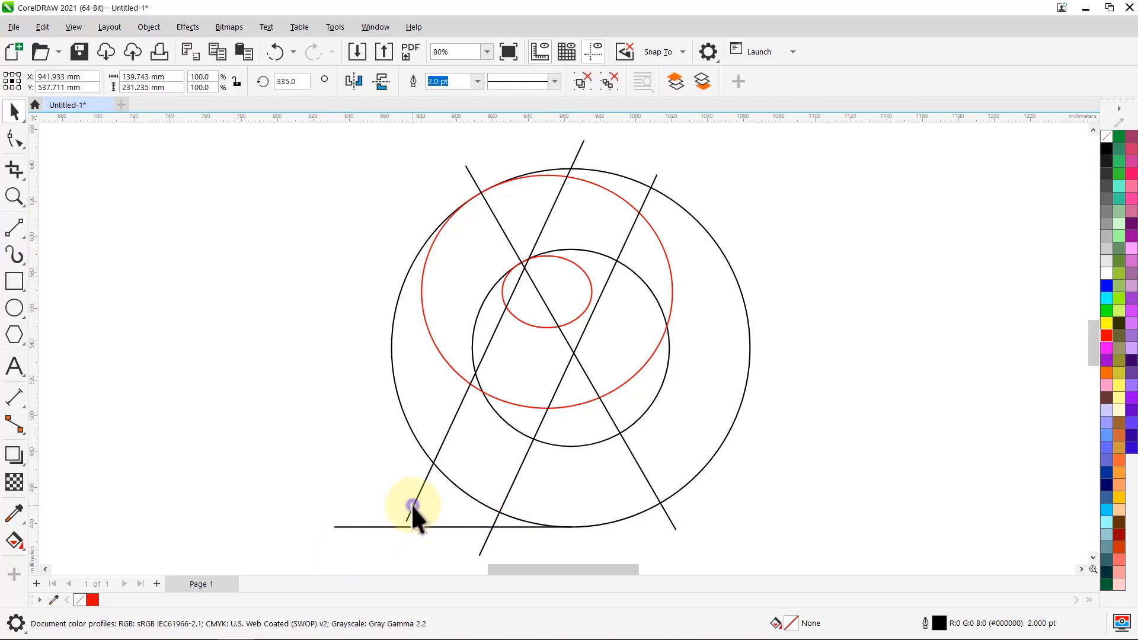
{"action": "left_click", "coordinate": [581, 82]}
{"action": "left_click", "coordinate": [561, 141]}
{"action": "left_click", "coordinate": [578, 153]}
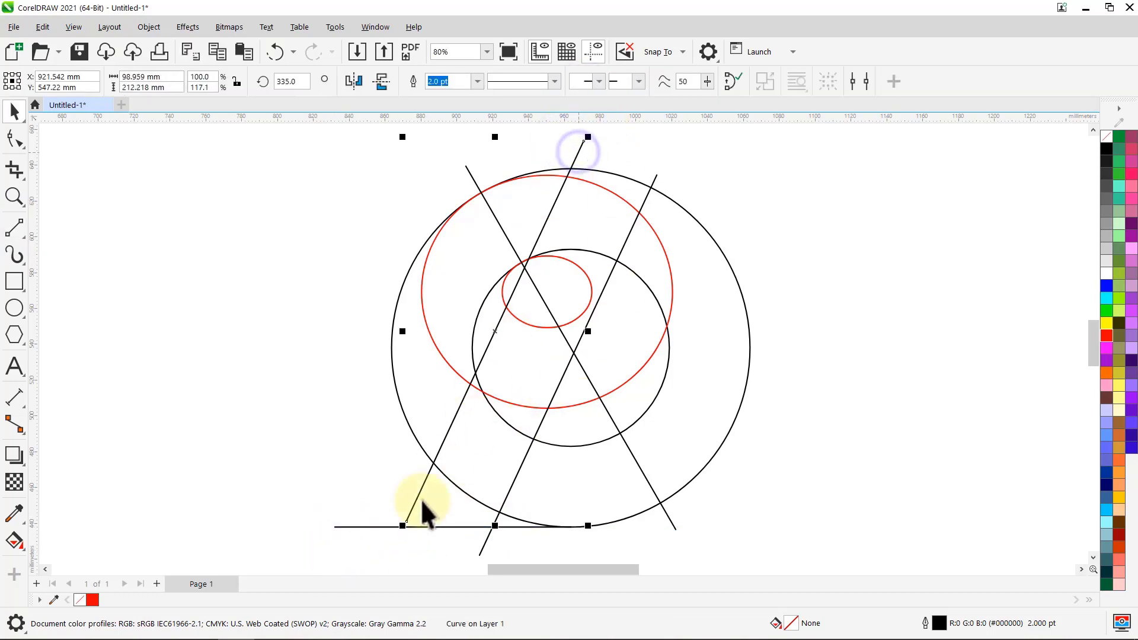
{"action": "left_click_drag", "start_coordinate": [421, 504], "coordinate": [394, 549]}
{"action": "left_click", "coordinate": [275, 477]}
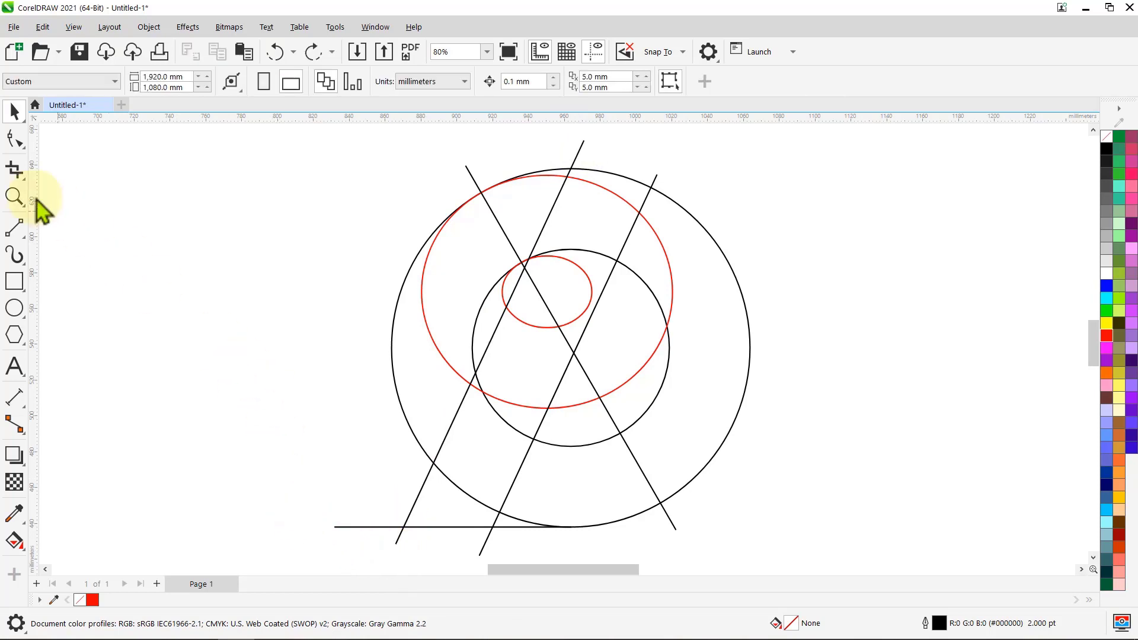
Remove the small red ellipse and slanted line segments inside it and the inner circle's lower-left arc with Virtual Segment Delete.
{"action": "left_click", "coordinate": [18, 172]}
{"action": "left_click", "coordinate": [66, 220]}
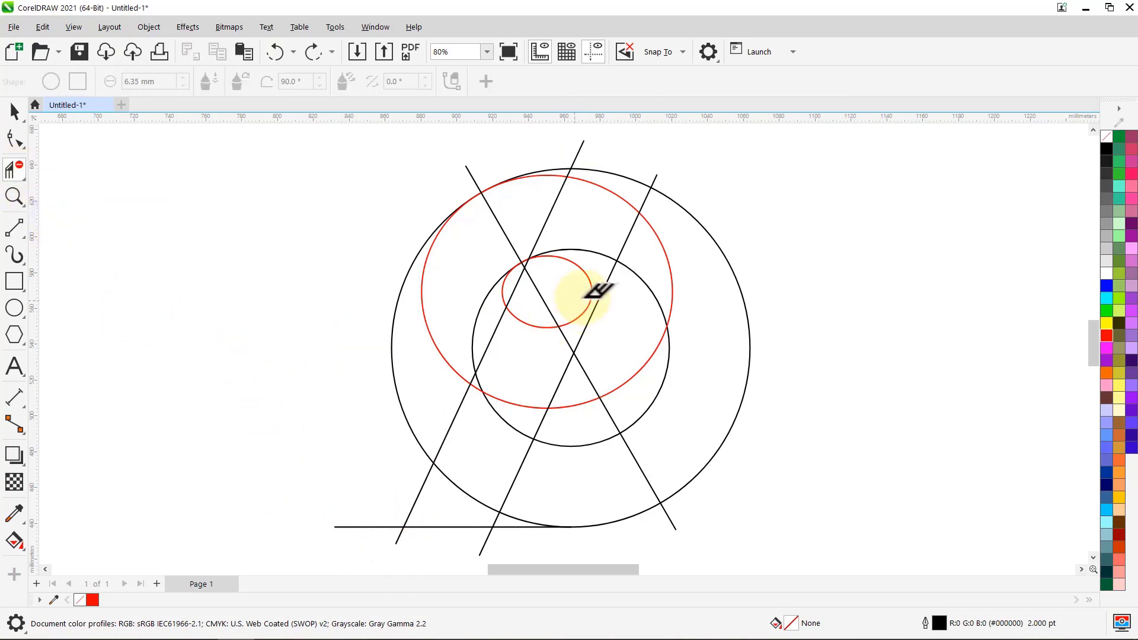
{"action": "left_click", "coordinate": [546, 305]}
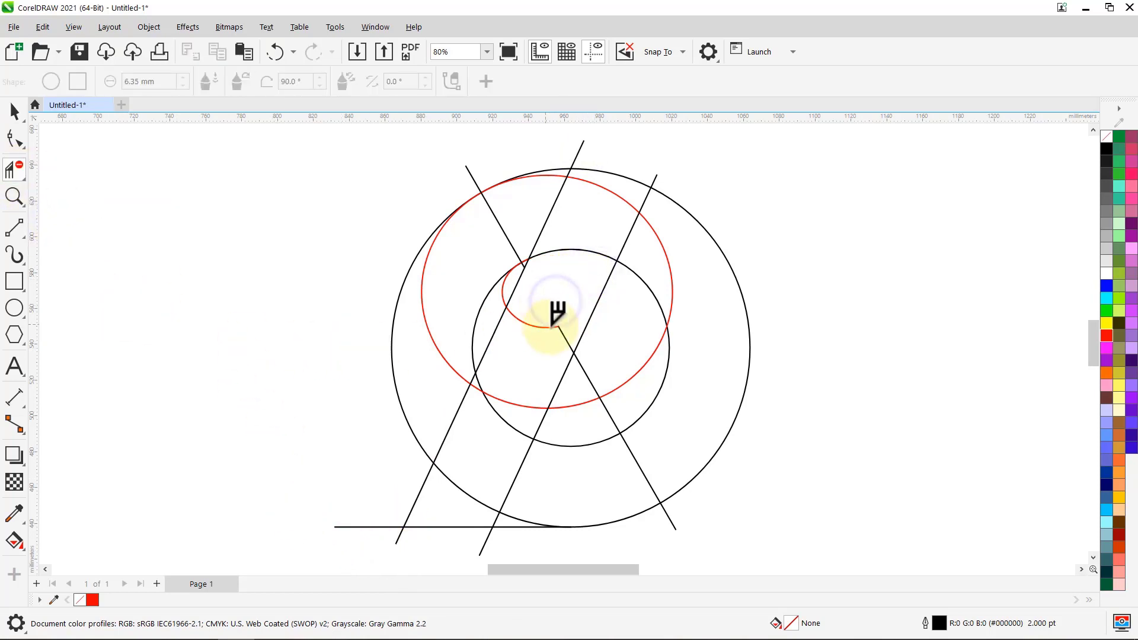
{"action": "left_click", "coordinate": [561, 330]}
{"action": "left_click", "coordinate": [546, 314]}
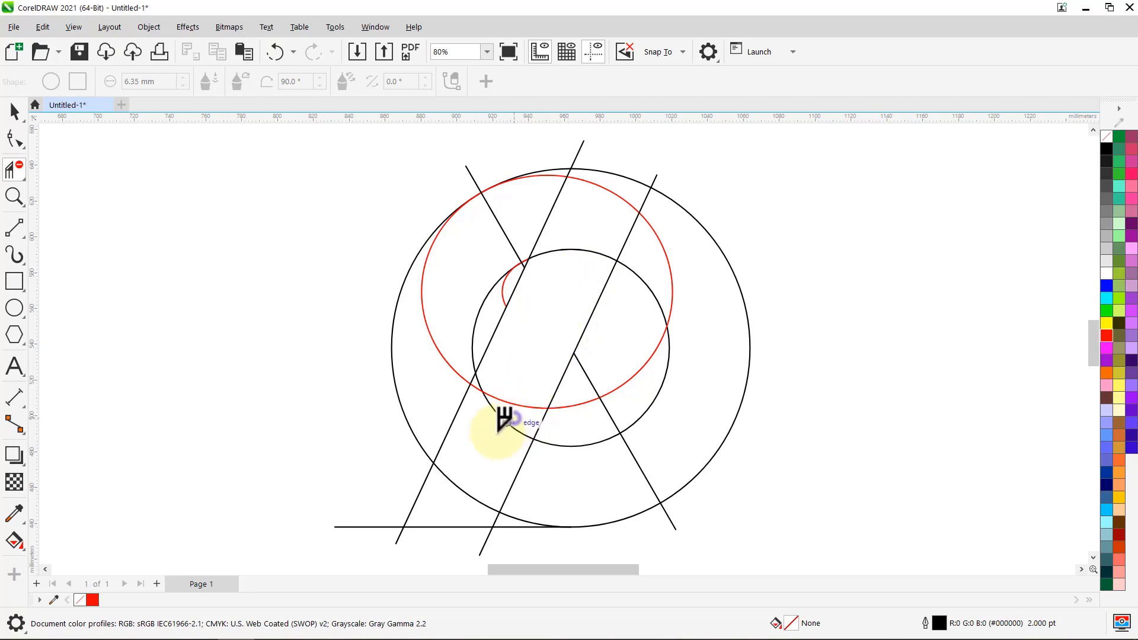
{"action": "left_click", "coordinate": [513, 417]}
{"action": "key", "text": "space"}
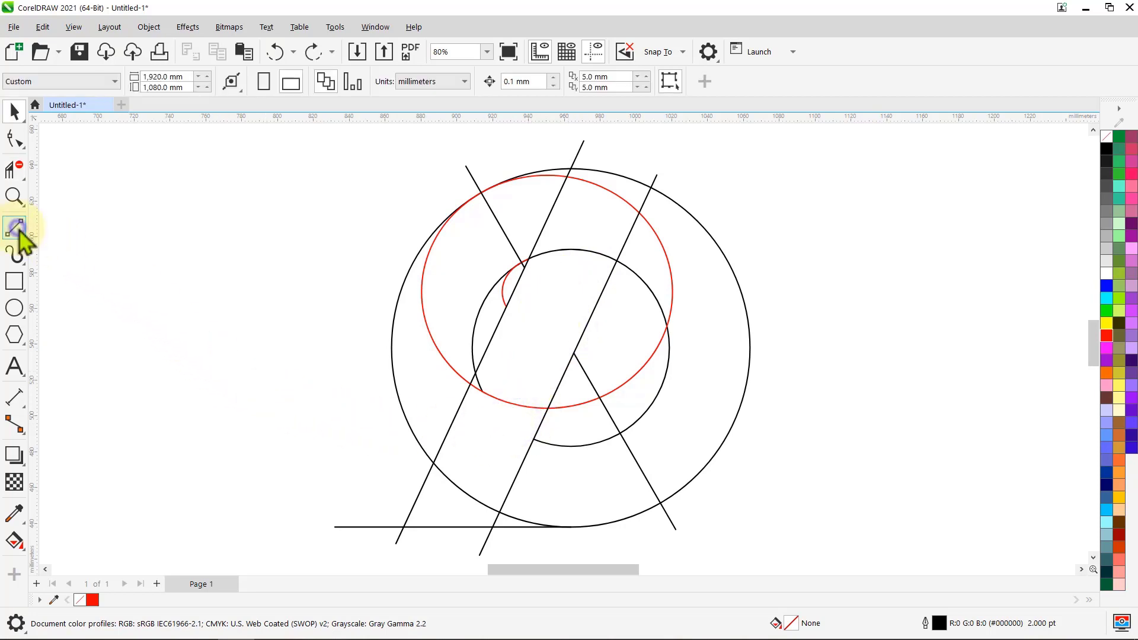
Draw a slanted line about 59 mm long across the inner circle's upper part and another running left from its trimmed lower arc end.
{"action": "left_click", "coordinate": [15, 227]}
{"action": "mouse_move", "coordinate": [510, 283]}
{"action": "left_mouse_down"}
{"action": "mouse_move", "coordinate": [604, 317]}
{"action": "mouse_move", "coordinate": [614, 307]}
{"action": "left_mouse_up"}
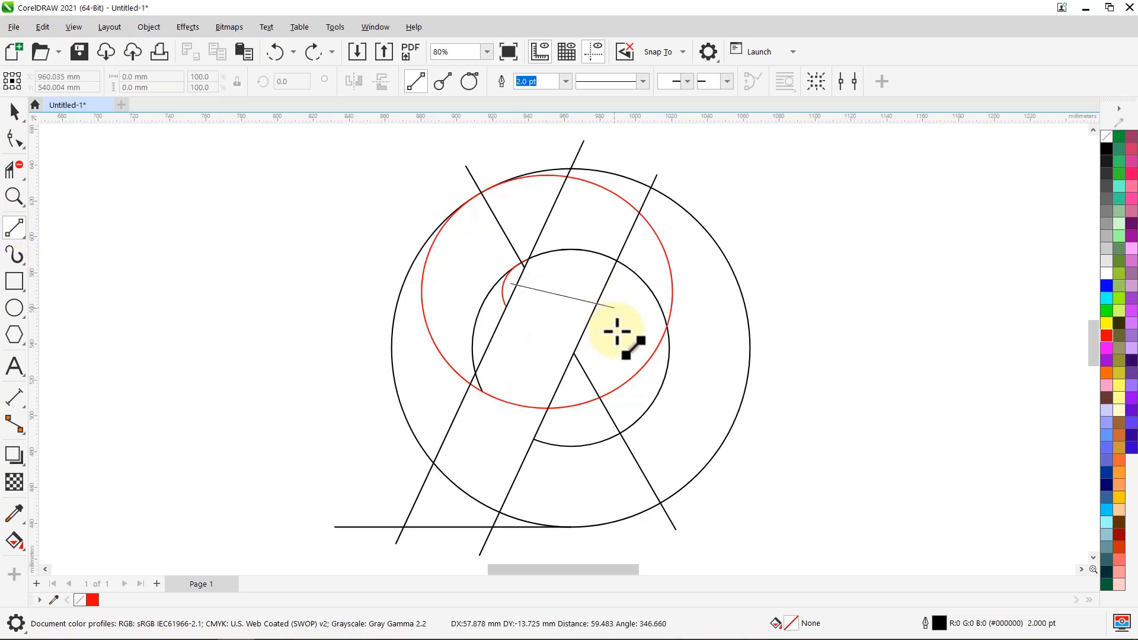
{"action": "left_click_drag", "start_coordinate": [539, 444], "coordinate": [353, 398]}
{"action": "key", "text": "space"}
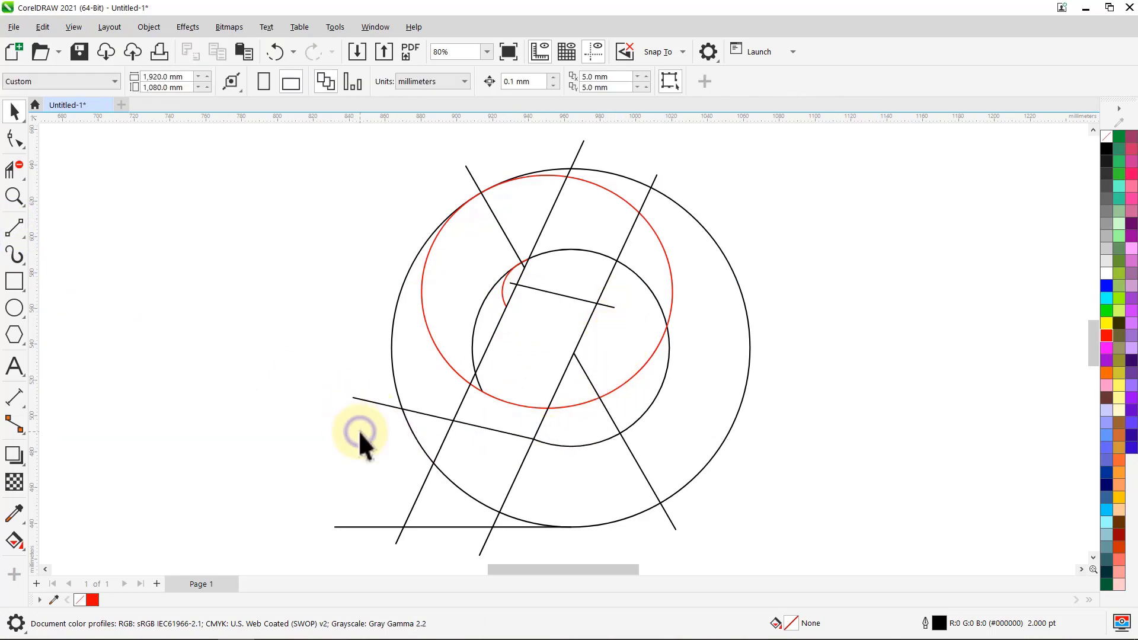
Group all the construction lines and curves, and clear the selection.
{"action": "key", "text": "ctrl+a"}
{"action": "key", "text": "ctrl+g"}
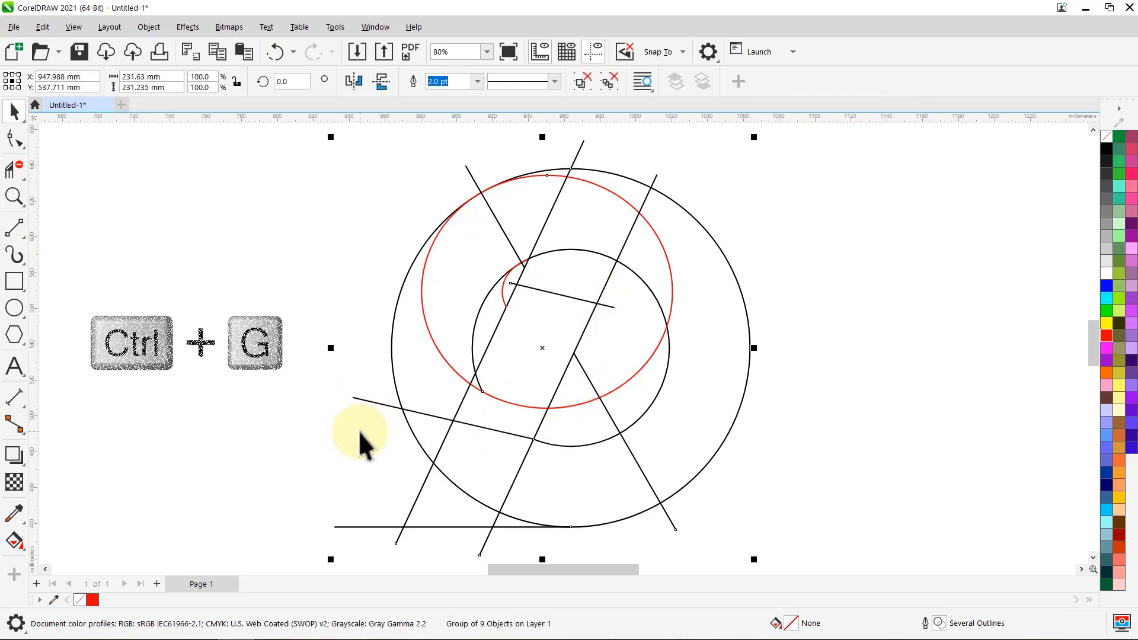
{"action": "left_click", "coordinate": [360, 434]}
Smart-fill the two regions between the parallel lines, beside the short slanted lines, in green with a 2 pt black outline.
{"action": "left_click", "coordinate": [18, 544]}
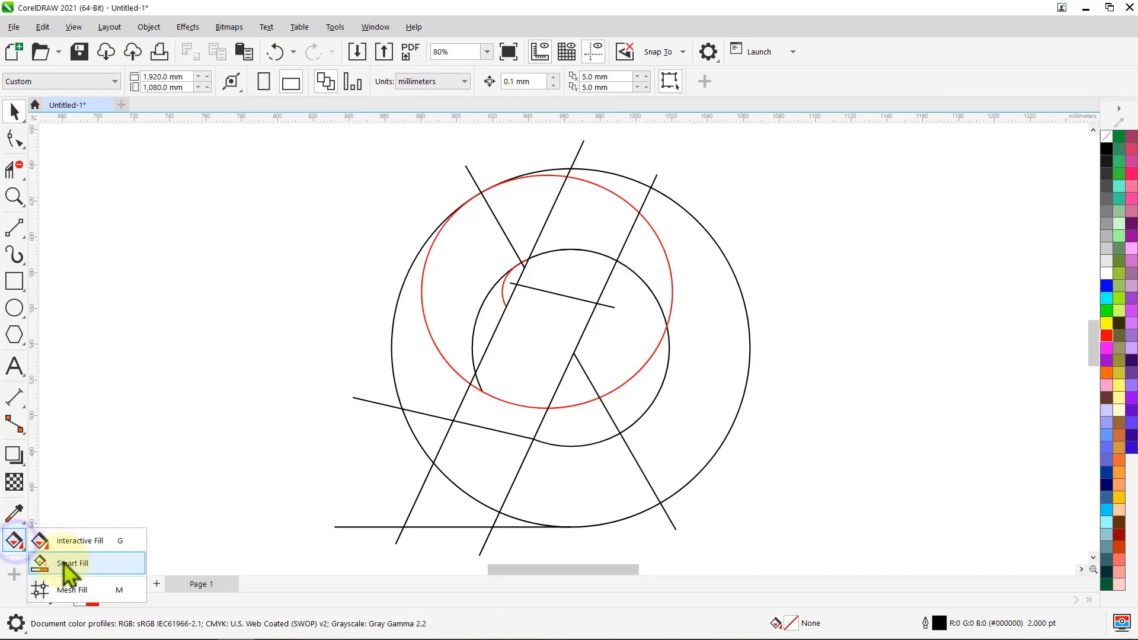
{"action": "left_click", "coordinate": [64, 563]}
{"action": "left_click", "coordinate": [494, 416]}
{"action": "left_click", "coordinate": [572, 276]}
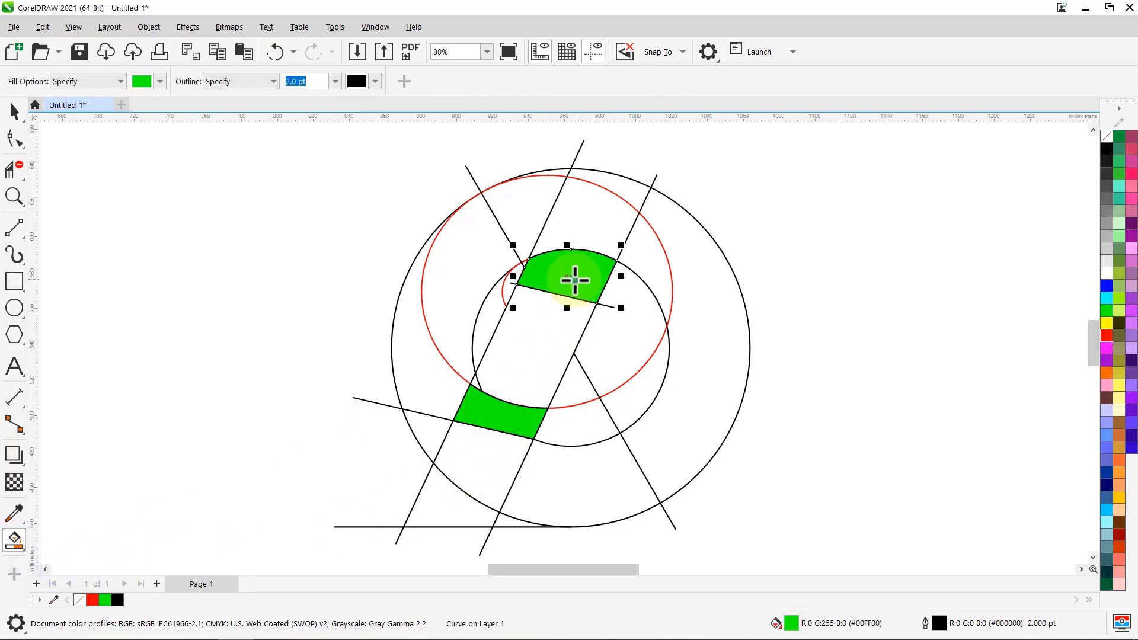
{"action": "key", "text": "space"}
{"action": "left_click", "coordinate": [337, 209]}
Select both green pieces and cut them to the clipboard.
{"action": "left_click", "coordinate": [559, 274]}
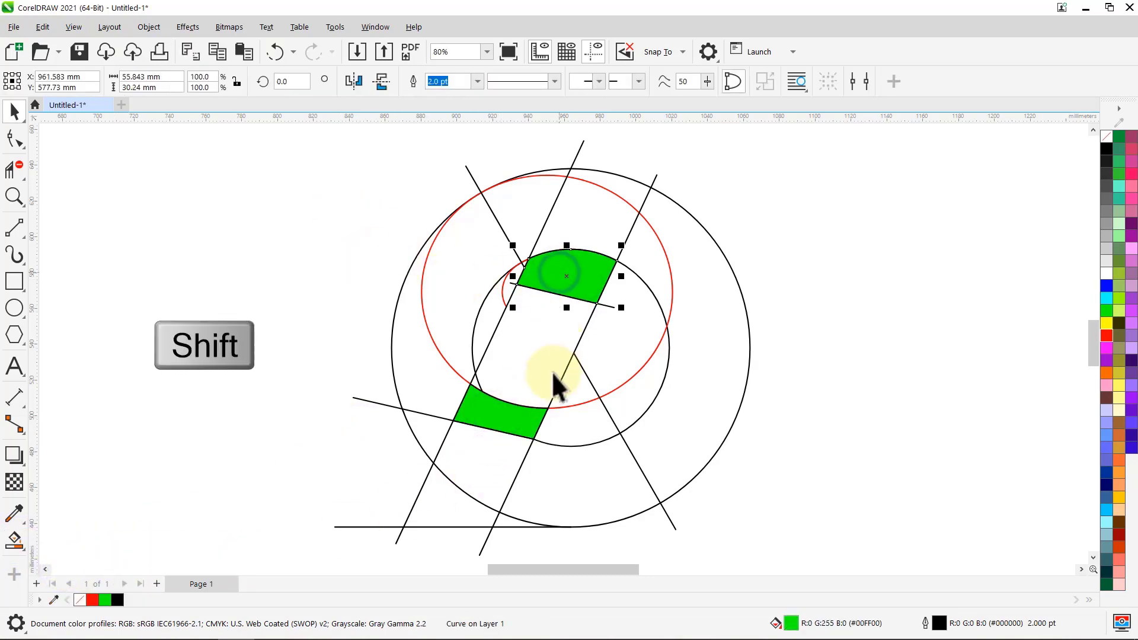
{"action": "left_click", "coordinate": [513, 420], "text": "shift"}
{"action": "left_click", "coordinate": [42, 27]}
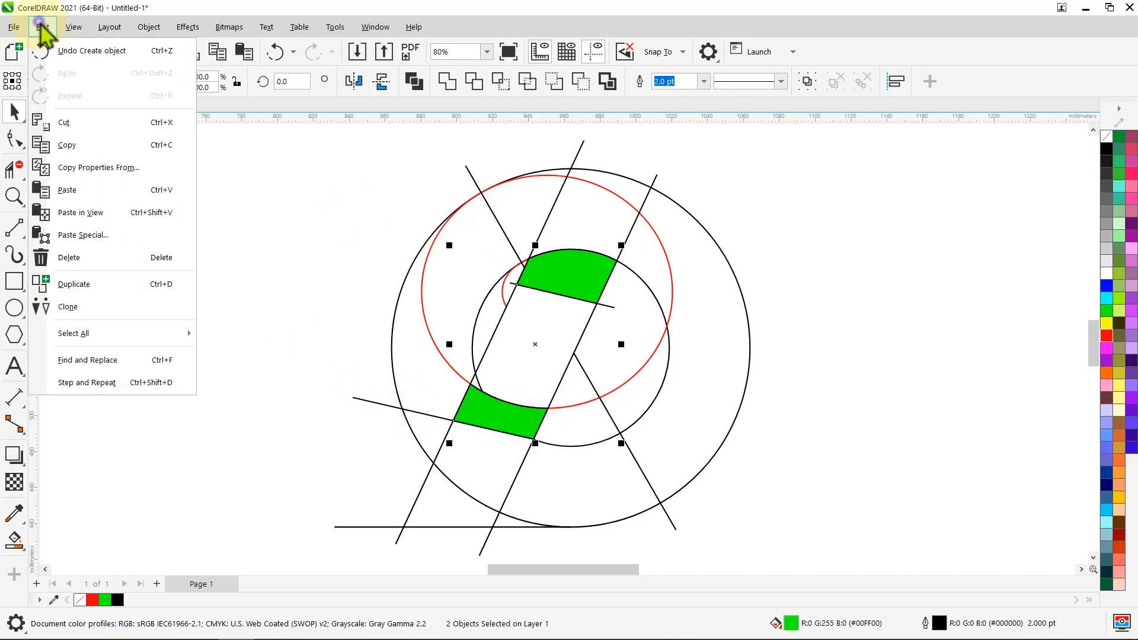
{"action": "left_click", "coordinate": [83, 124]}
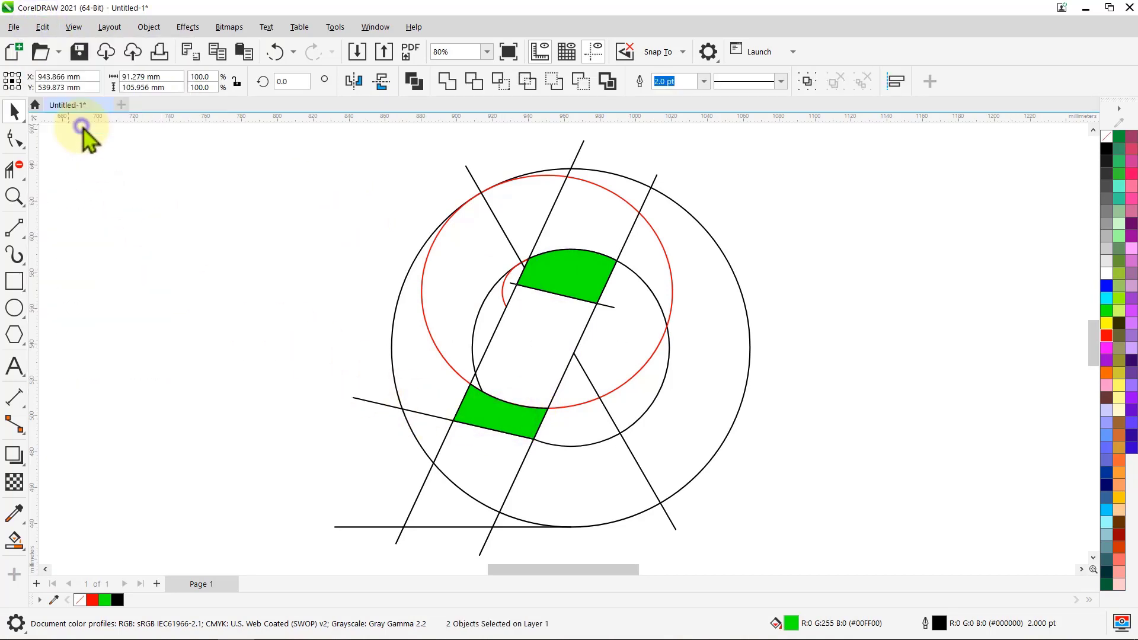
Delete the segments crossing the logo body with Virtual Segment Delete, leaving one open area between its outer and inner contours.
{"action": "left_click", "coordinate": [16, 172]}
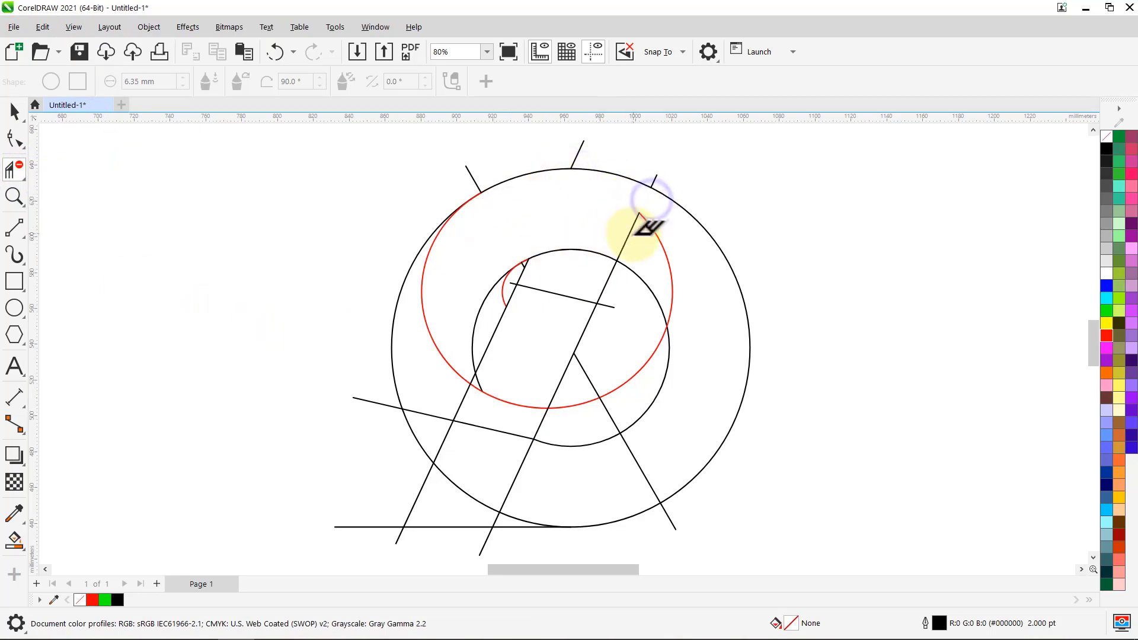
{"action": "left_click", "coordinate": [634, 230]}
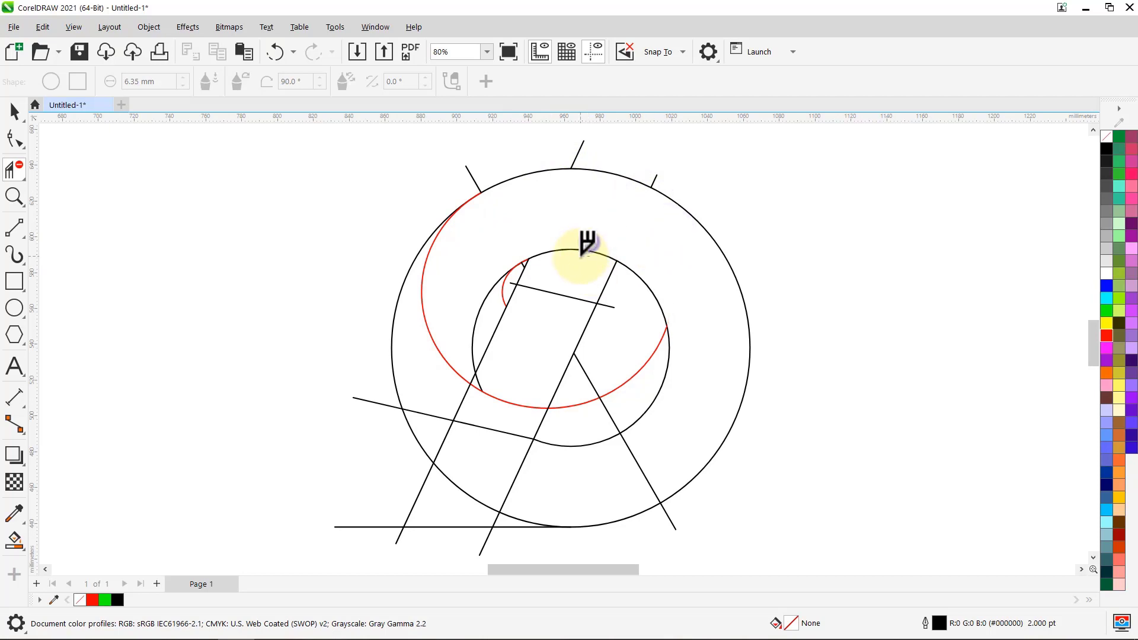
{"action": "left_click", "coordinate": [589, 243]}
{"action": "left_click", "coordinate": [566, 294]}
{"action": "left_click", "coordinate": [477, 314]}
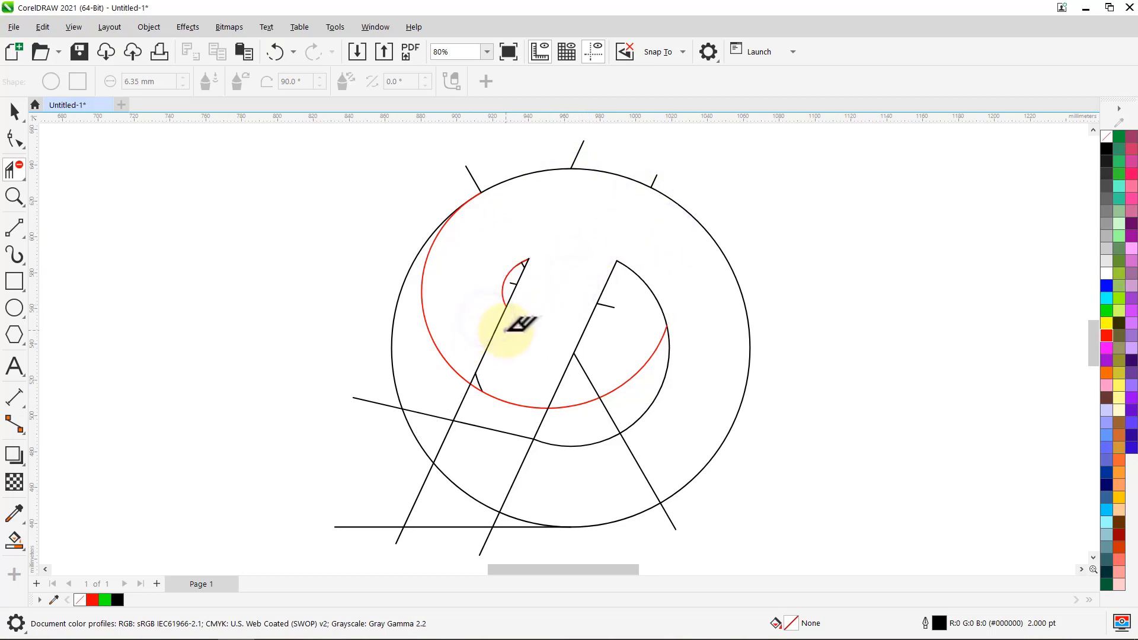
{"action": "left_click", "coordinate": [502, 330]}
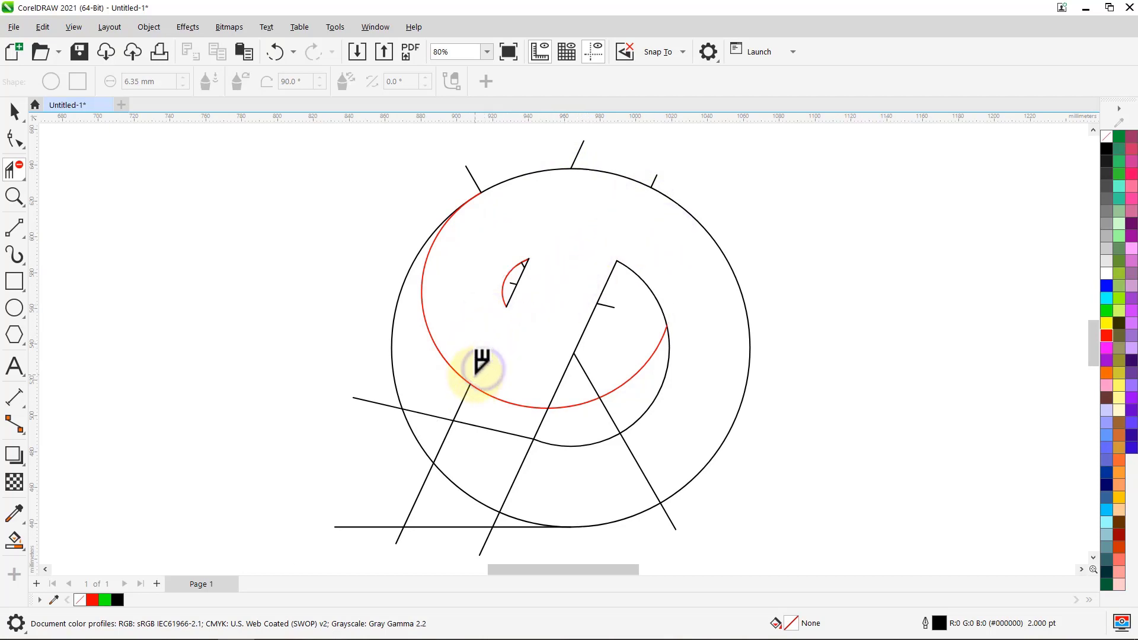
{"action": "left_click", "coordinate": [495, 423]}
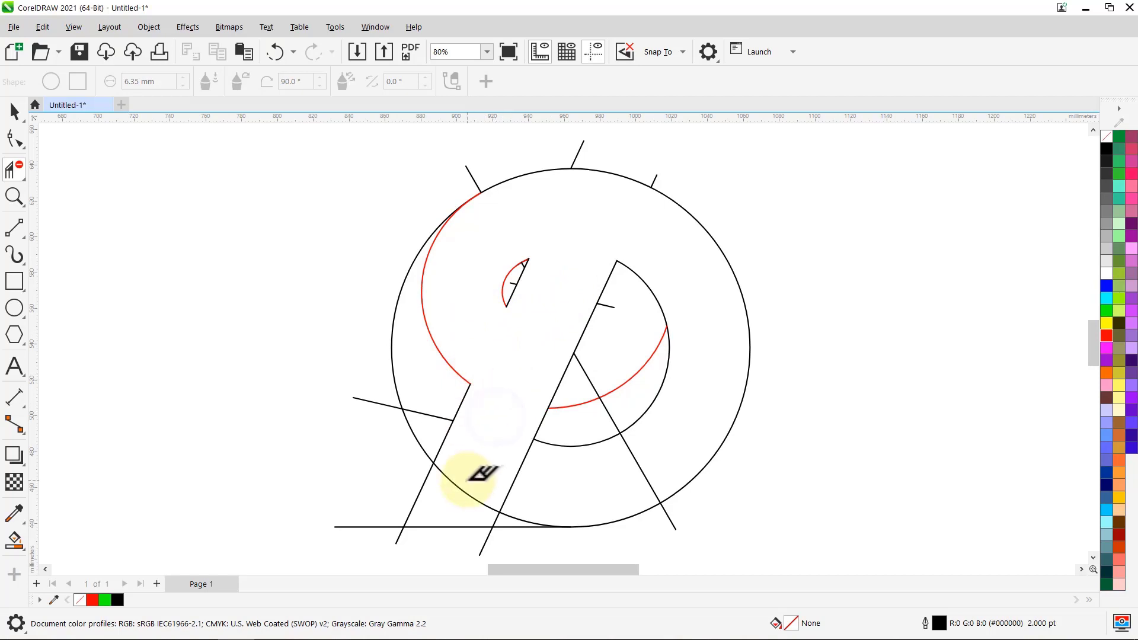
{"action": "left_click", "coordinate": [515, 482]}
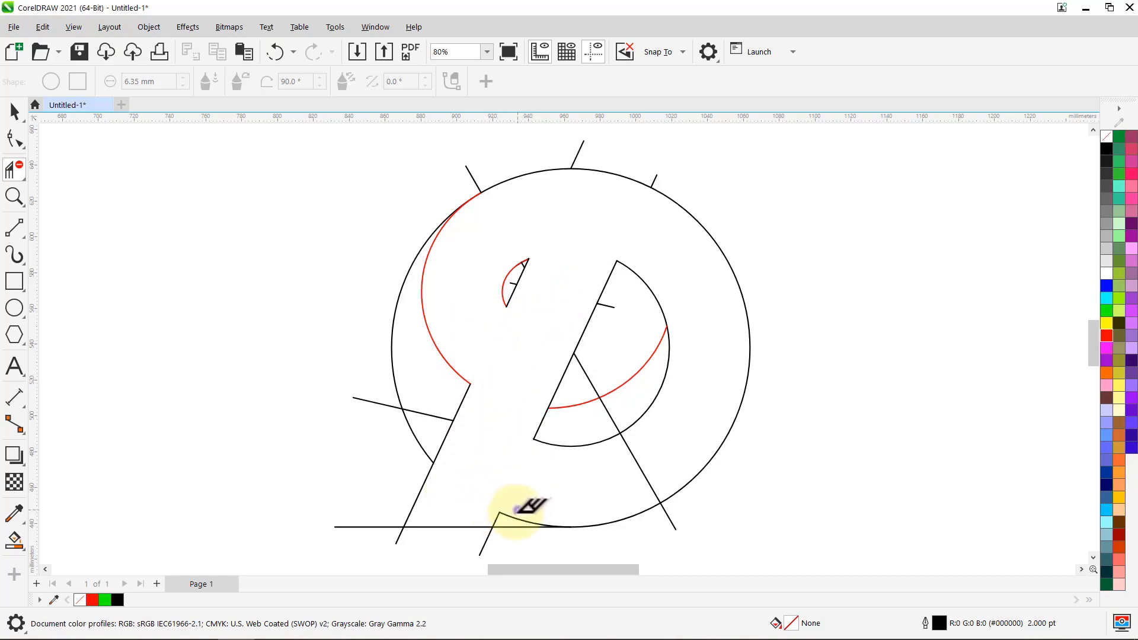
{"action": "left_click", "coordinate": [634, 456]}
{"action": "key", "text": "space"}
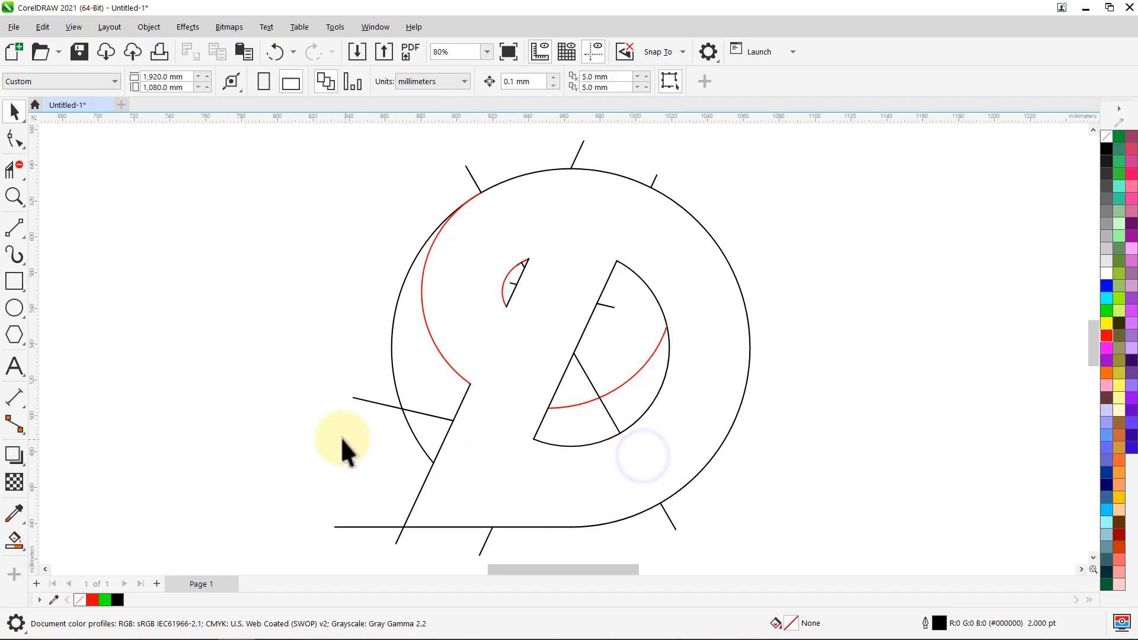
Smart-fill the cleared logo body in green with a 2 pt black outline.
{"action": "left_click", "coordinate": [13, 540]}
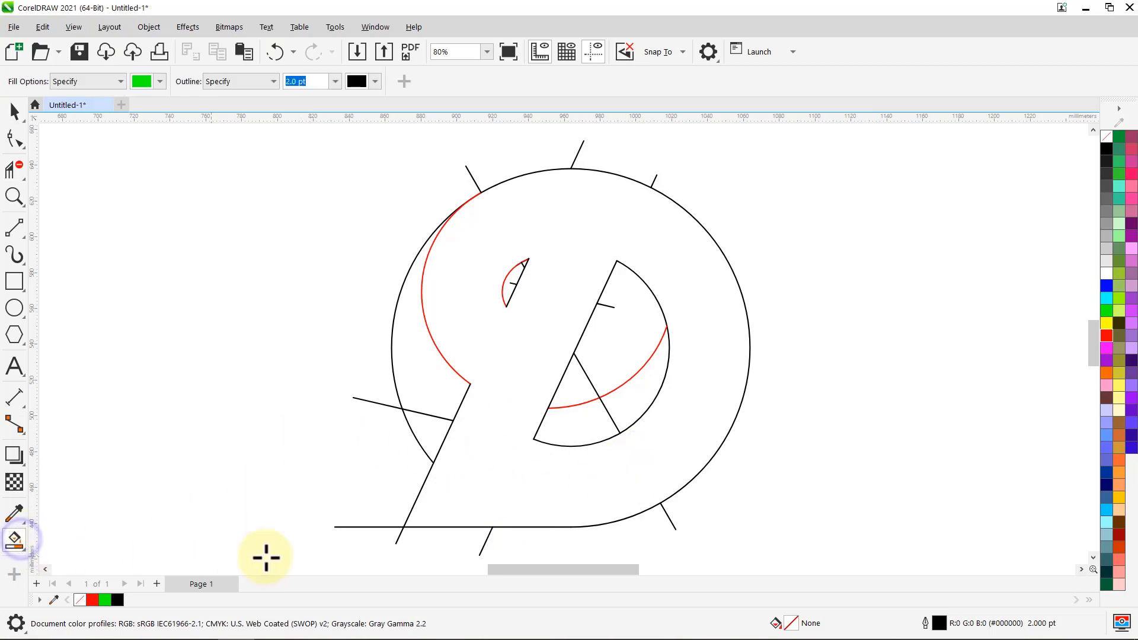
{"action": "left_click", "coordinate": [470, 496]}
{"action": "key", "text": "space"}
{"action": "left_click", "coordinate": [291, 455]}
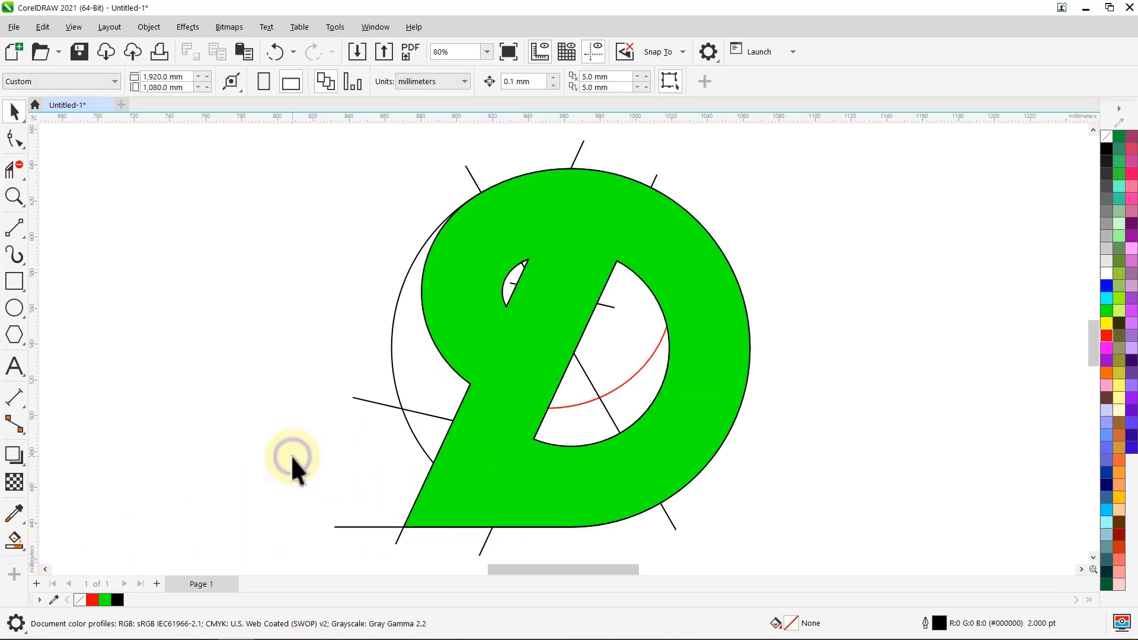
Delete the grouped construction lines and set the green logo shape's outline to None.
{"action": "left_click", "coordinate": [397, 405]}
{"action": "key", "text": "Delete"}
{"action": "left_click", "coordinate": [501, 402]}
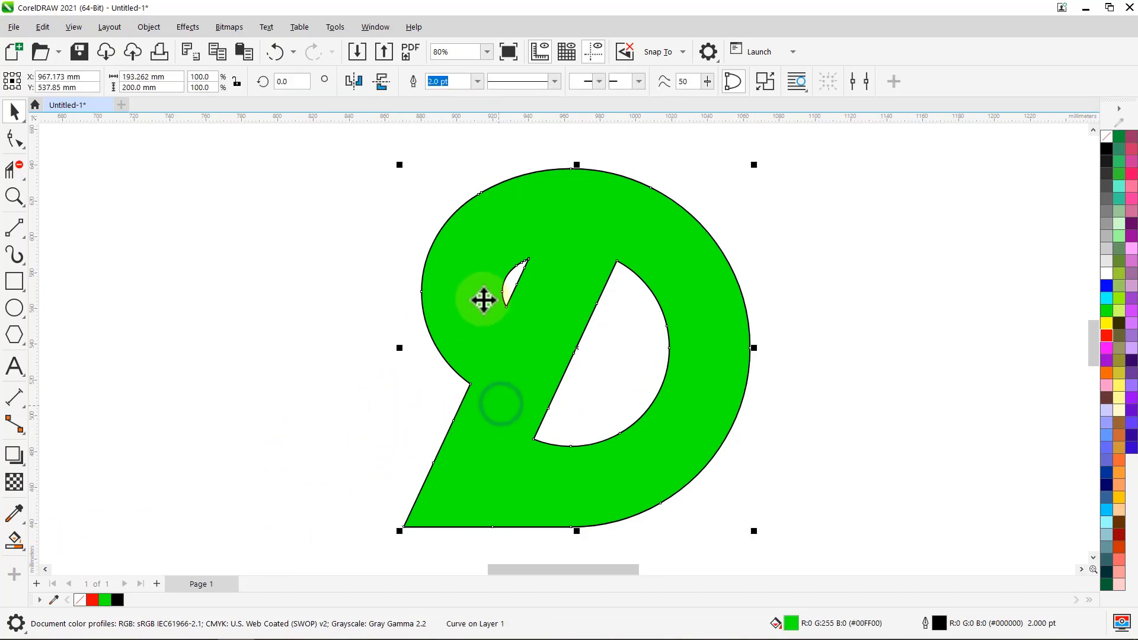
{"action": "left_click", "coordinate": [477, 81]}
{"action": "left_click", "coordinate": [437, 95]}
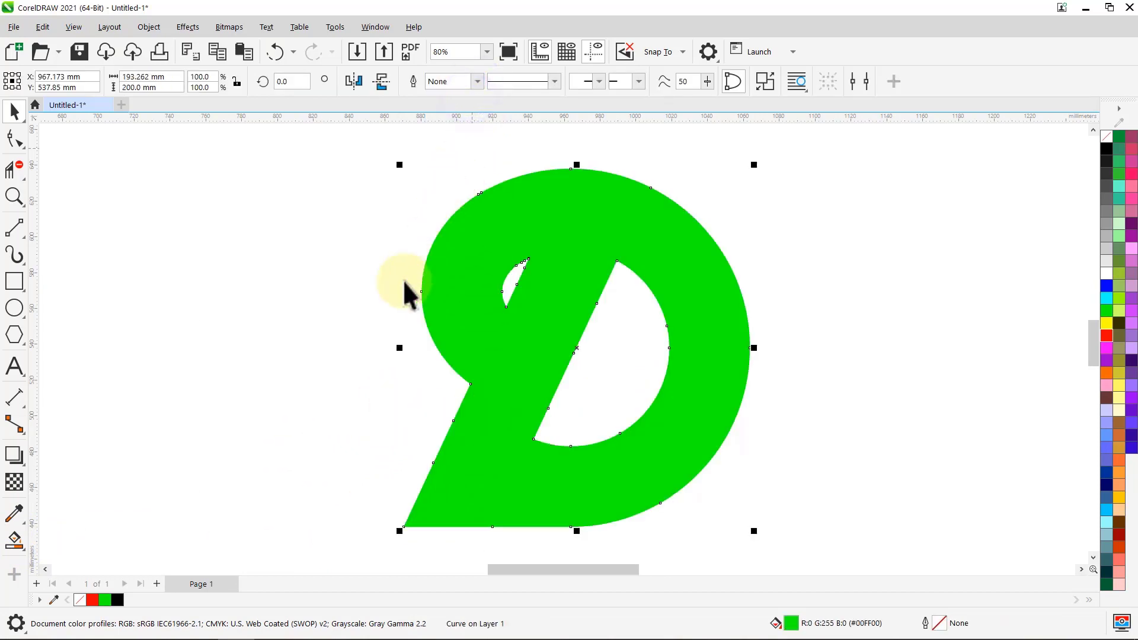
Apply a linear fountain fill to the logo from its lower-left tip to its upper-right edge, in orange, amber at 50% and yellow.
{"action": "left_click", "coordinate": [15, 541]}
{"action": "left_click", "coordinate": [41, 540]}
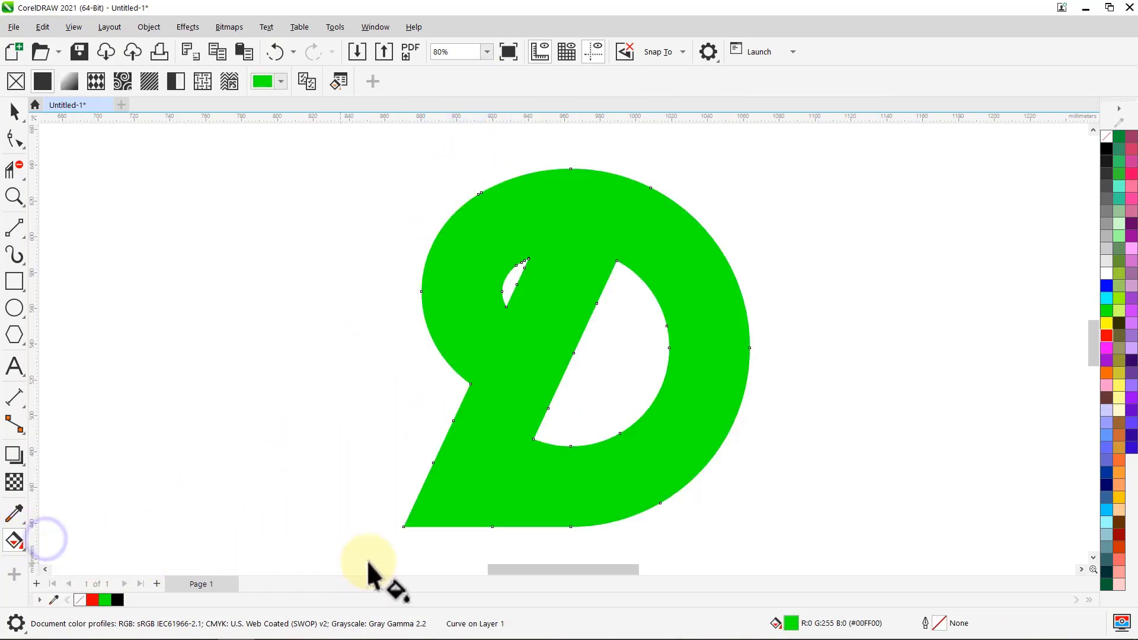
{"action": "left_click_drag", "start_coordinate": [404, 526], "coordinate": [650, 188]}
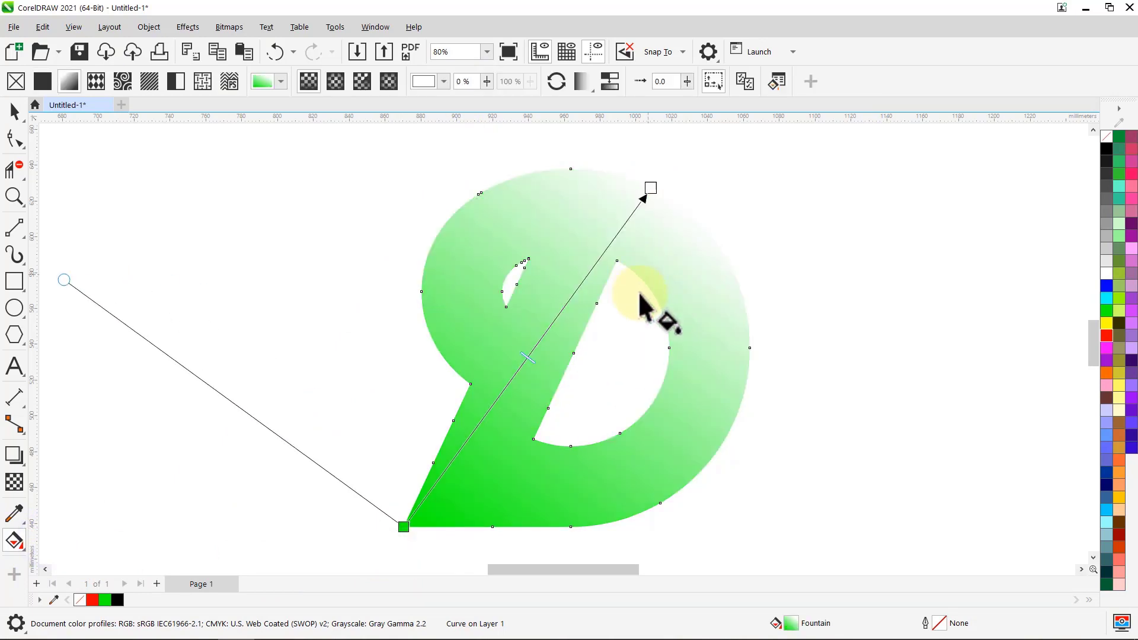
{"action": "left_click_drag", "start_coordinate": [1084, 393], "coordinate": [404, 526]}
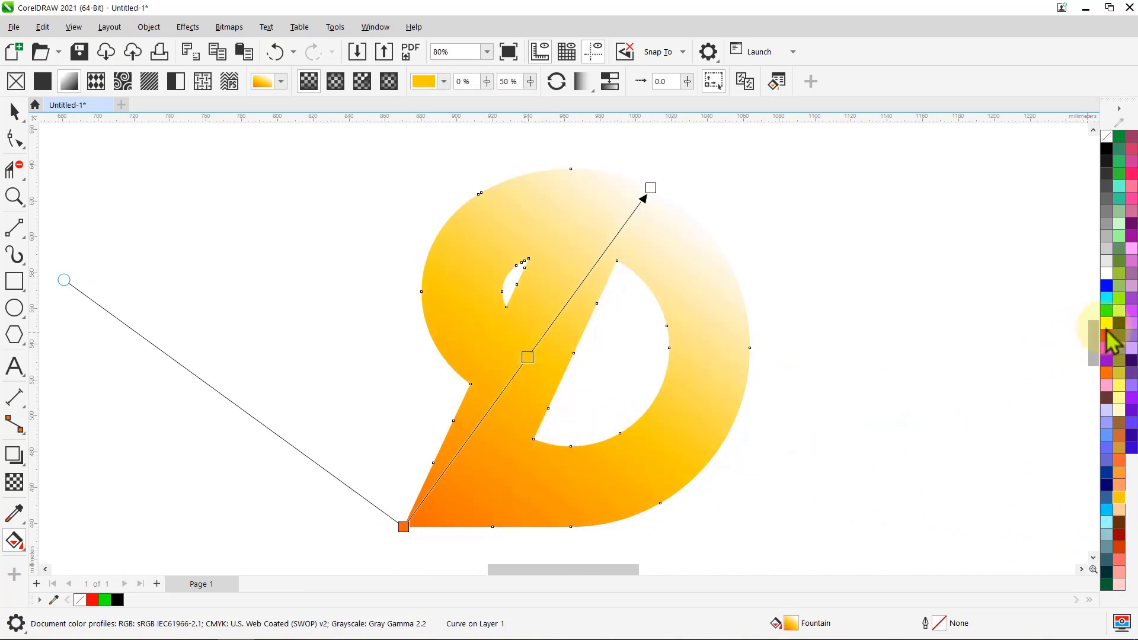
{"action": "left_click_drag", "start_coordinate": [1106, 323], "coordinate": [656, 204]}
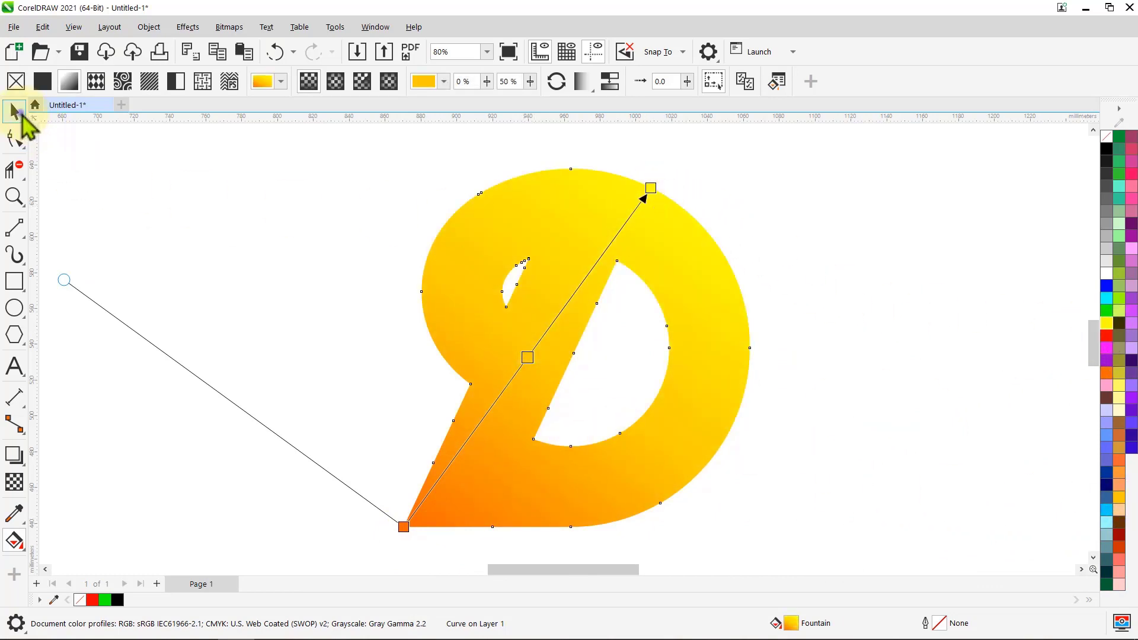
{"action": "left_click", "coordinate": [14, 111]}
{"action": "left_click", "coordinate": [150, 195]}
Paste the two green pieces back onto the logo and set their outlines to None.
{"action": "left_click", "coordinate": [43, 27]}
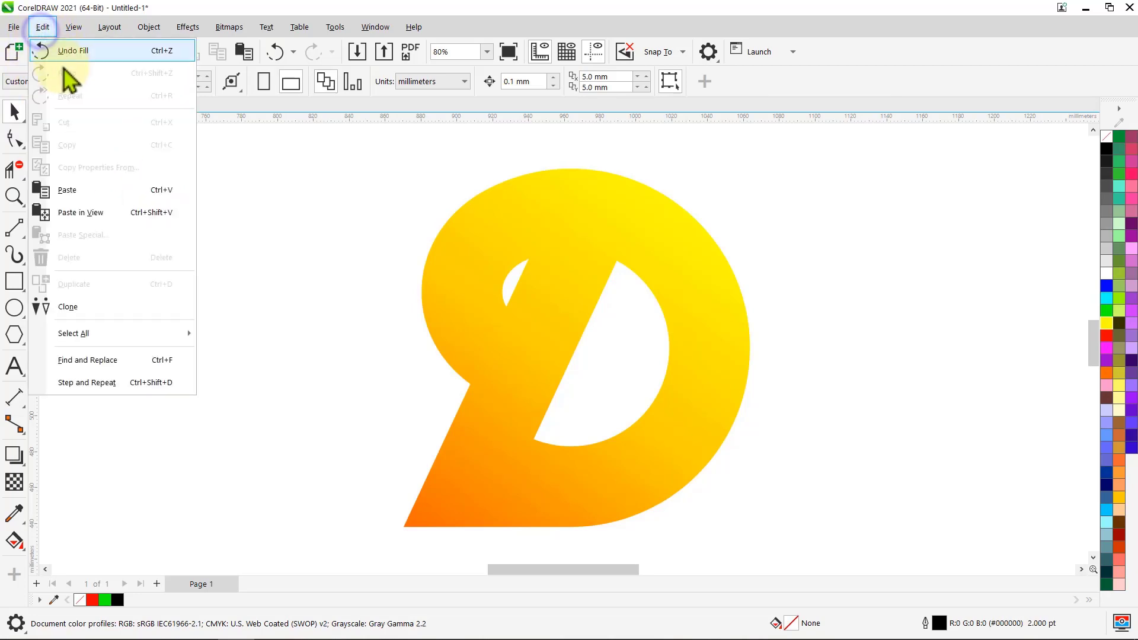
{"action": "left_click", "coordinate": [67, 190]}
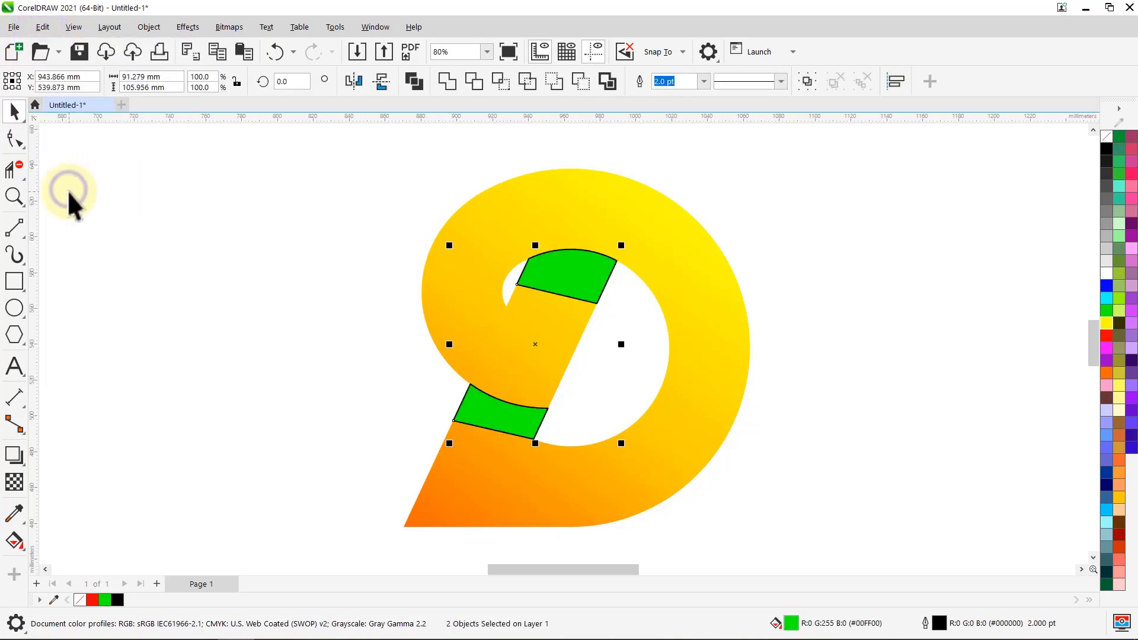
{"action": "left_click", "coordinate": [703, 81]}
{"action": "left_click", "coordinate": [699, 95]}
{"action": "left_click", "coordinate": [769, 181]}
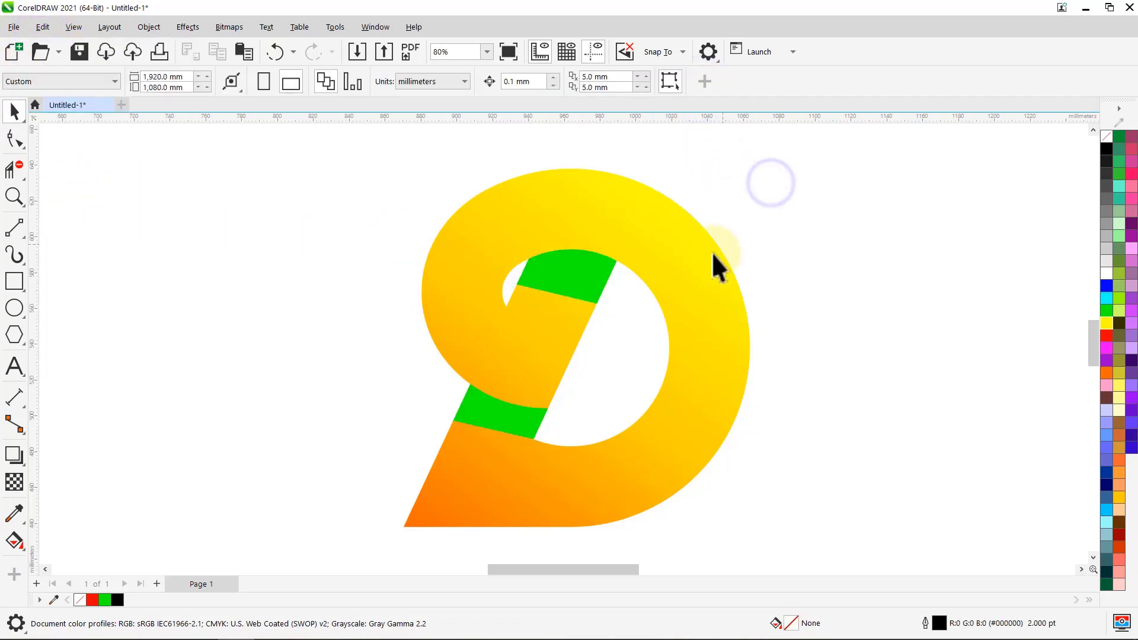
Apply a linear fountain fill down the upper green overlap piece, with orange at its upper edge.
{"action": "left_click", "coordinate": [589, 279]}
{"action": "left_click", "coordinate": [16, 542]}
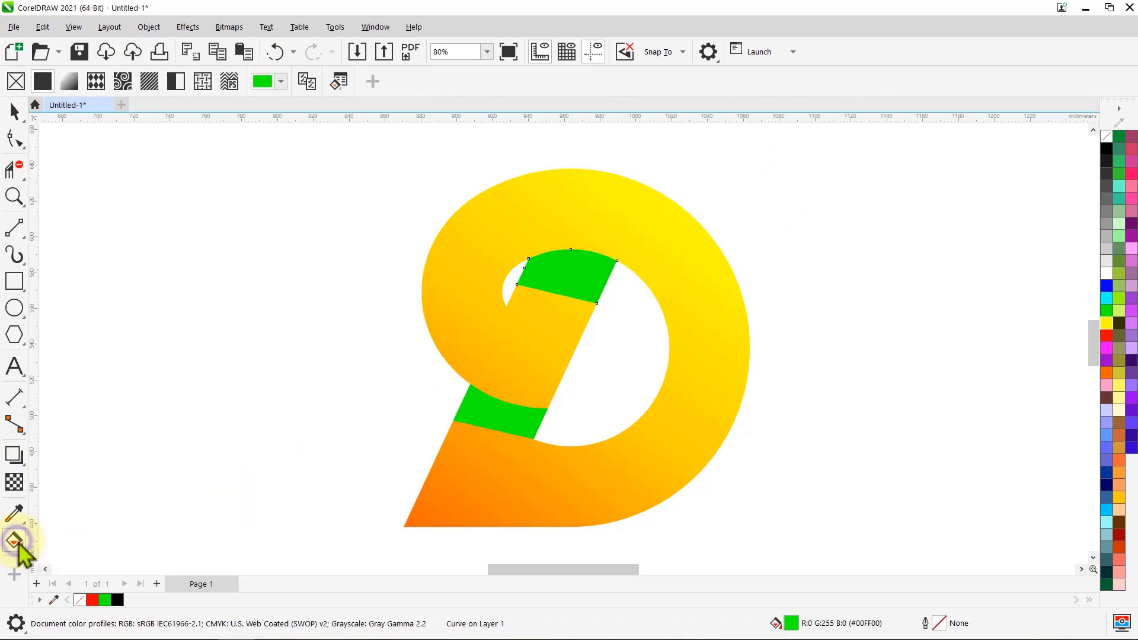
{"action": "left_click_drag", "start_coordinate": [571, 250], "coordinate": [565, 287]}
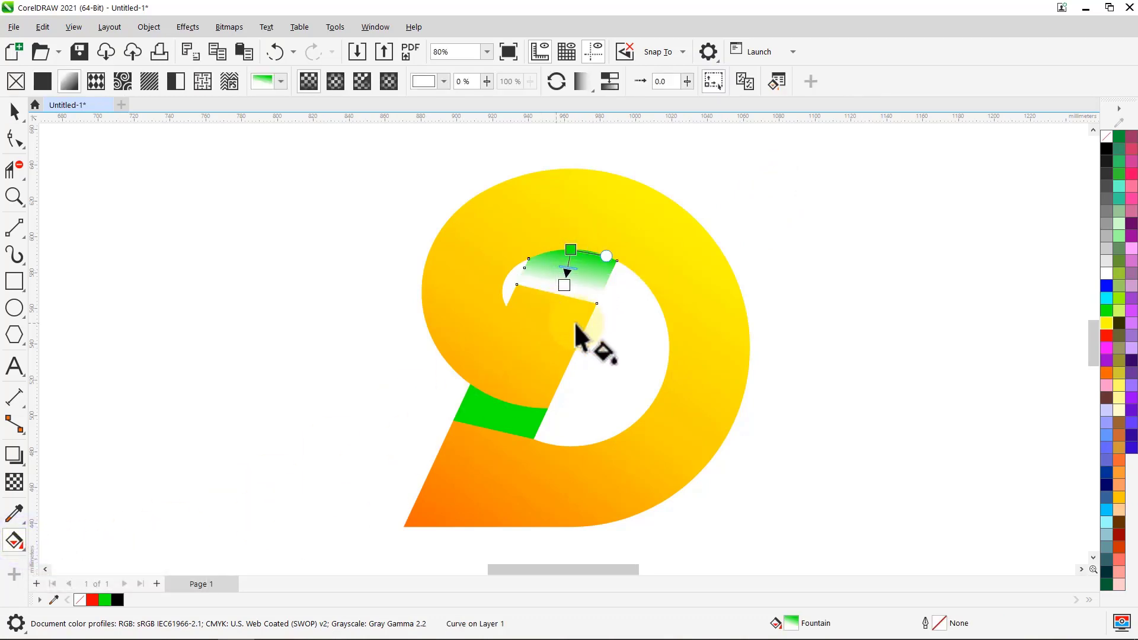
{"action": "left_click", "coordinate": [571, 247]}
{"action": "left_click", "coordinate": [597, 244]}
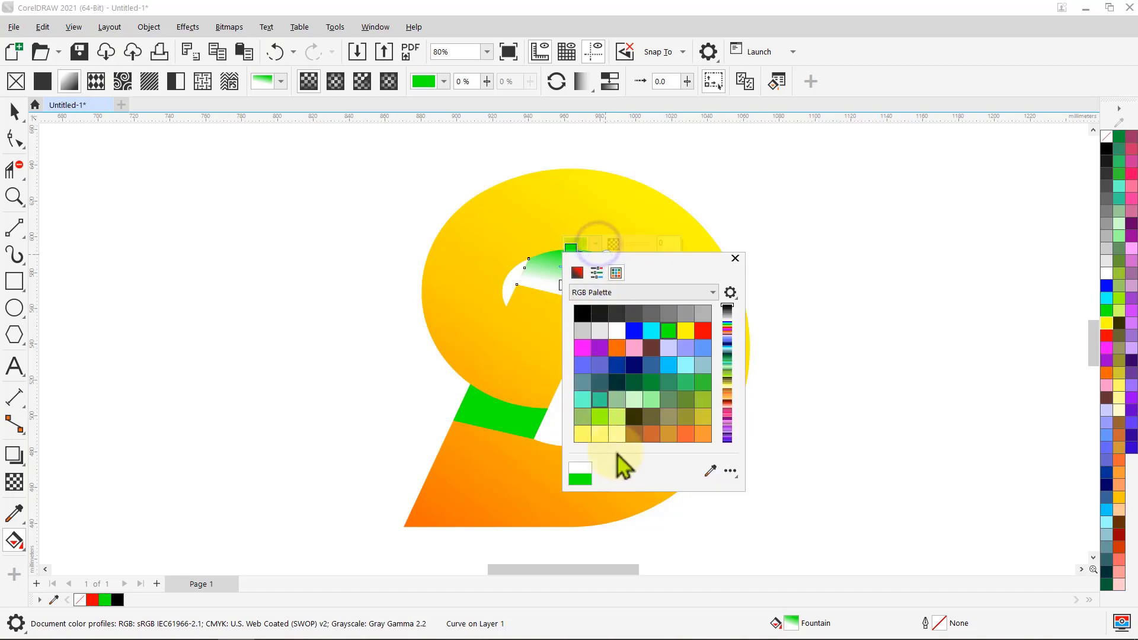
{"action": "left_click", "coordinate": [710, 471]}
{"action": "left_click", "coordinate": [1103, 373]}
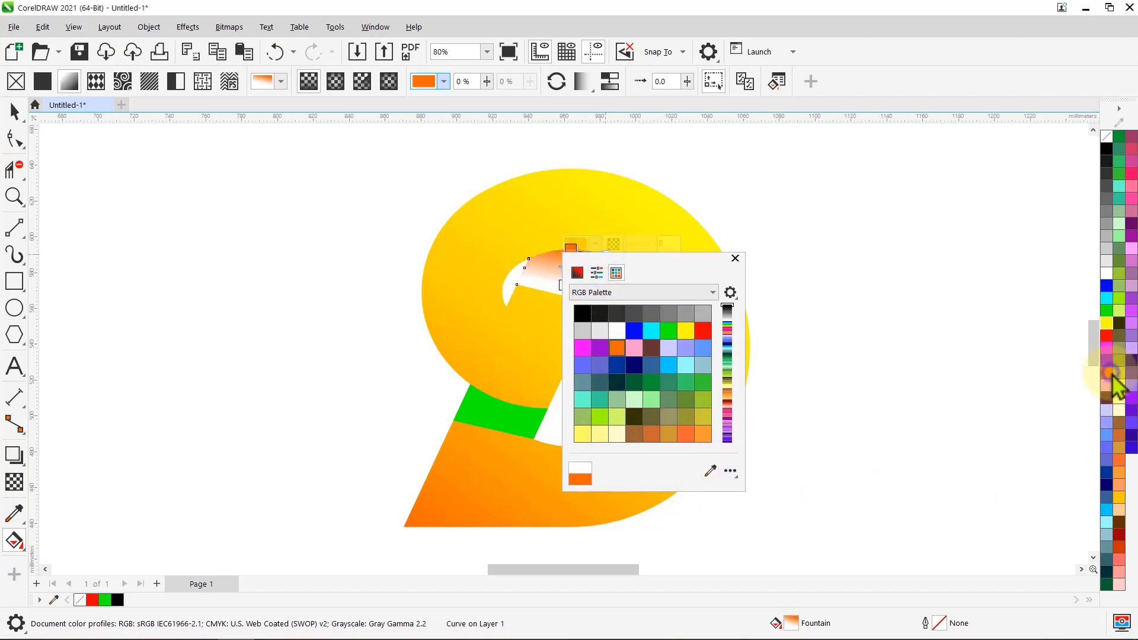
Set the upper piece's gradient end to amber sampled from the logo body, and its orange start node to 50% transparency.
{"action": "left_click", "coordinate": [565, 284]}
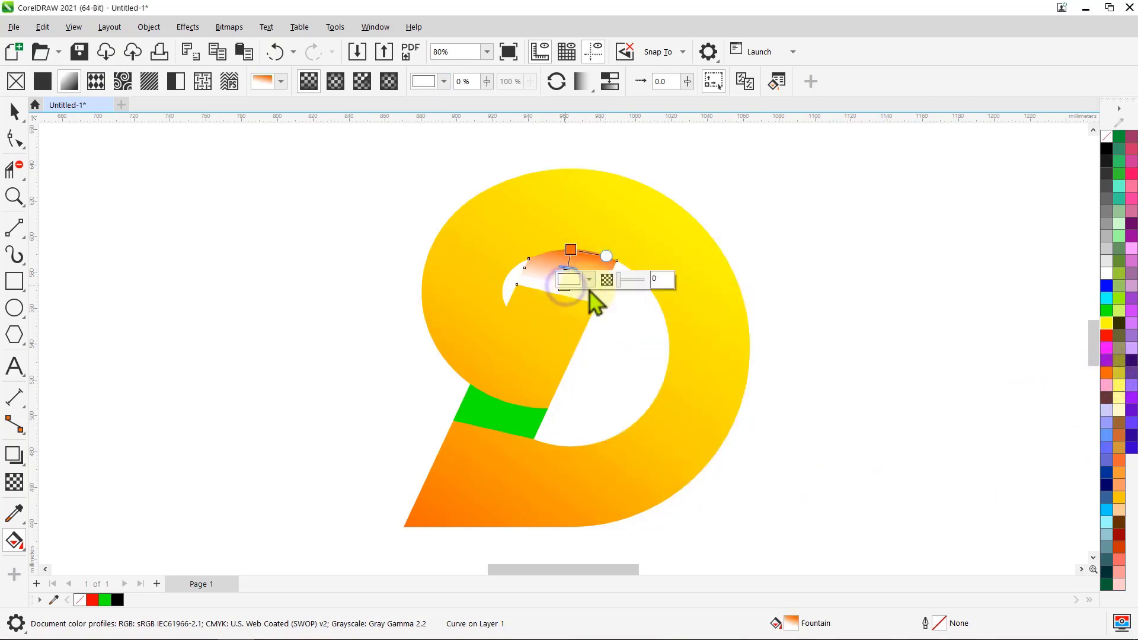
{"action": "left_click", "coordinate": [588, 279]}
{"action": "left_click", "coordinate": [703, 440]}
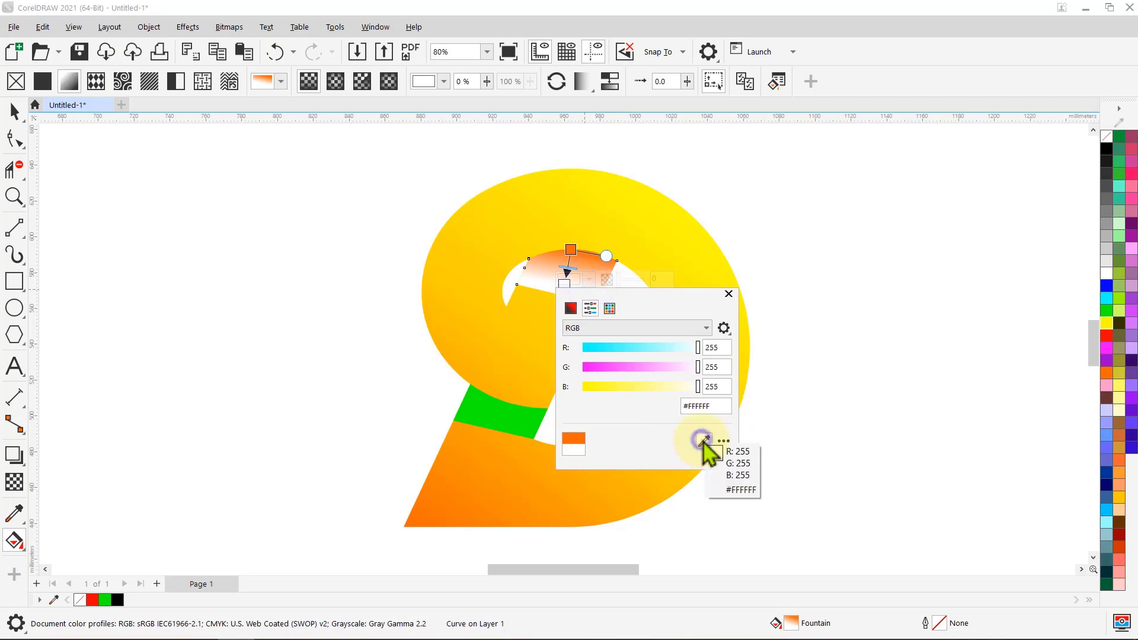
{"action": "left_click", "coordinate": [529, 309]}
{"action": "left_click", "coordinate": [726, 295]}
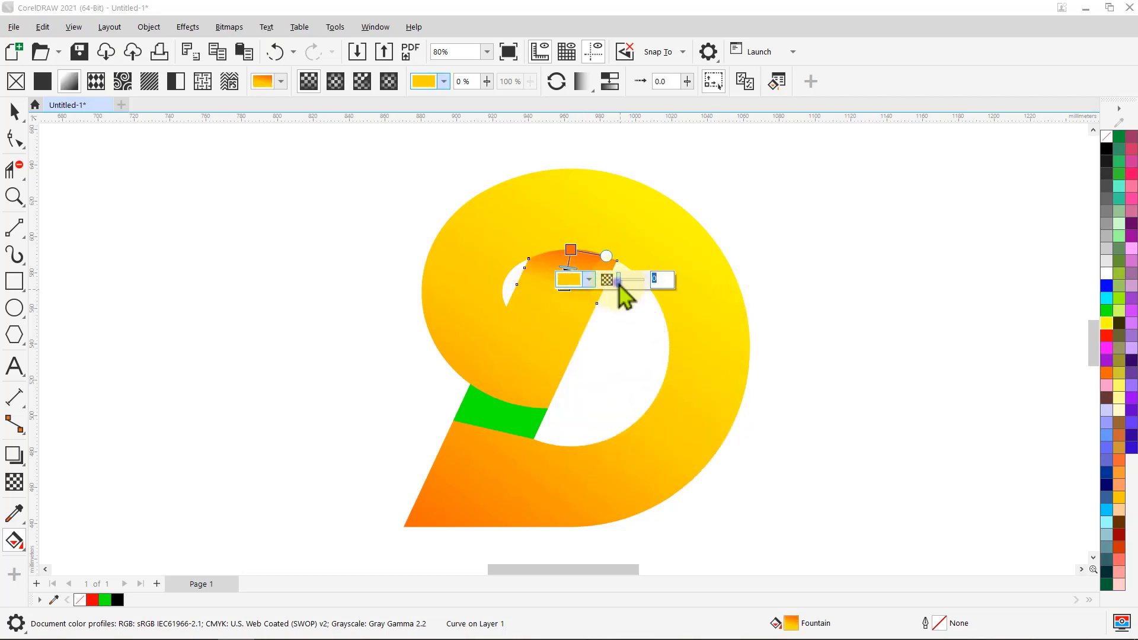
{"action": "left_click", "coordinate": [654, 374]}
{"action": "left_click", "coordinate": [573, 249]}
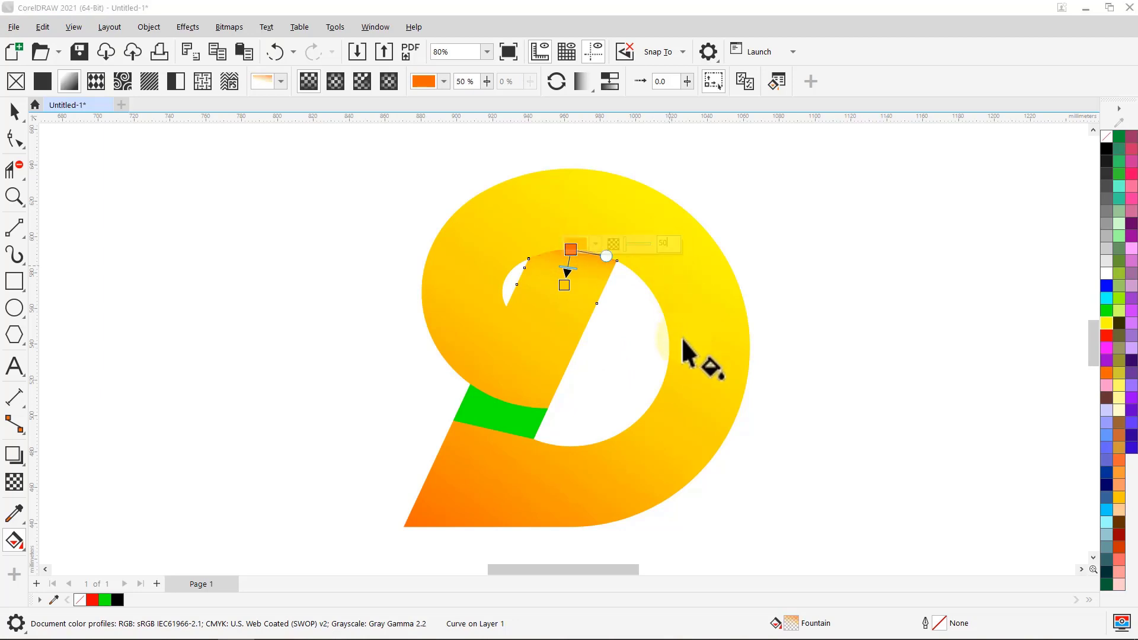
Copy the upper piece's fountain fill onto the lower green piece and redirect the gradient downward from its curved upper edge.
{"action": "left_click", "coordinate": [514, 424]}
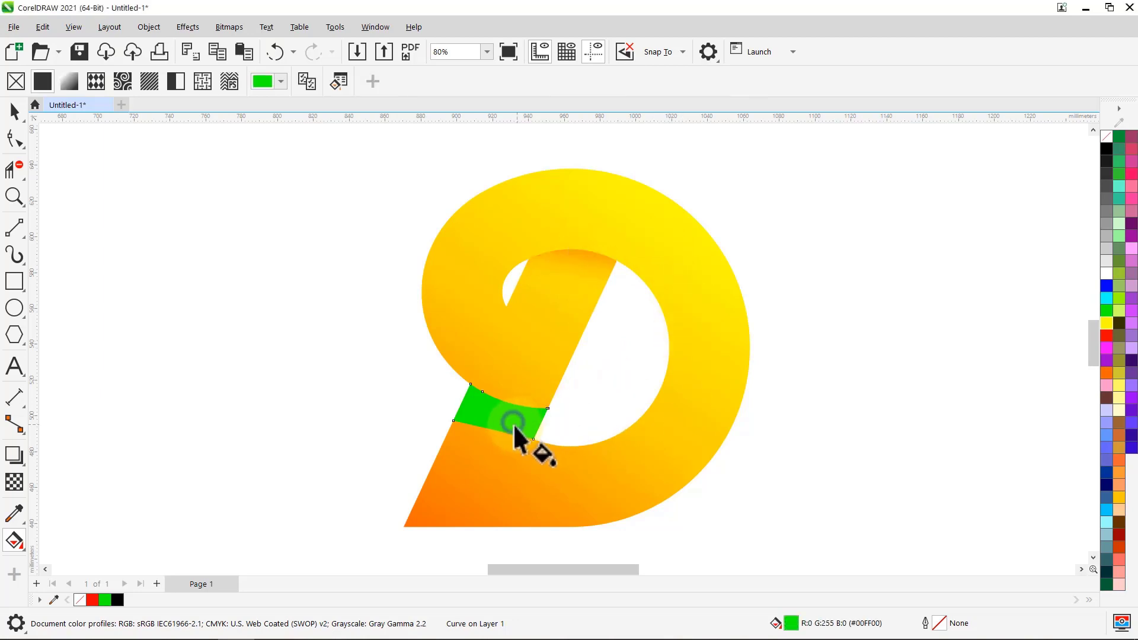
{"action": "left_click", "coordinate": [313, 95]}
{"action": "left_click", "coordinate": [563, 259]}
{"action": "left_click", "coordinate": [337, 338]}
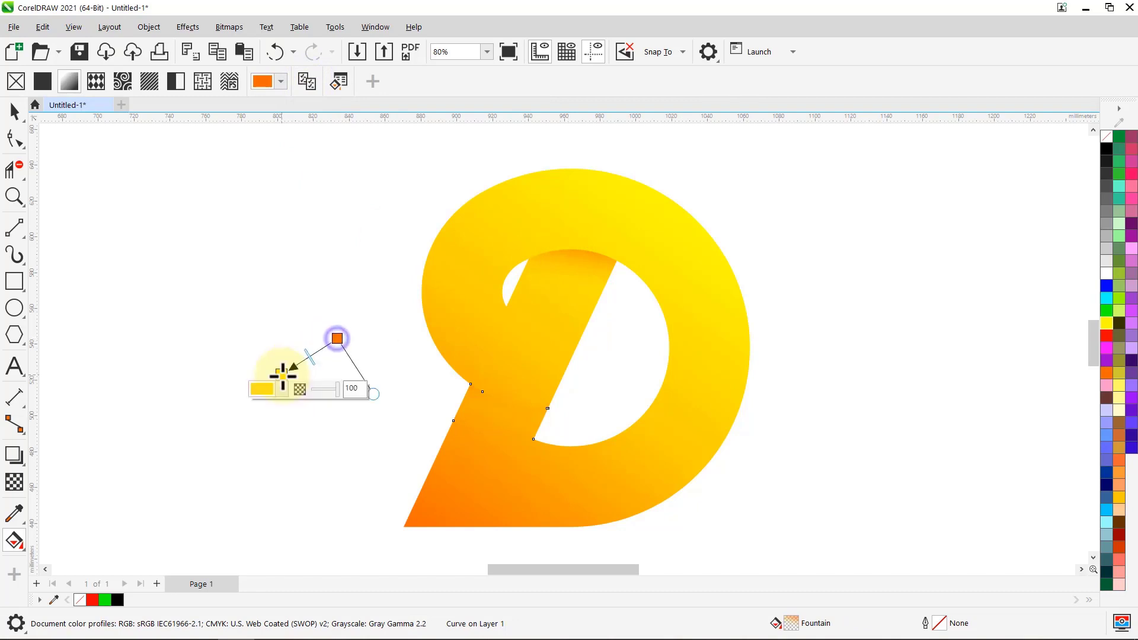
{"action": "left_click_drag", "start_coordinate": [507, 405], "coordinate": [499, 431]}
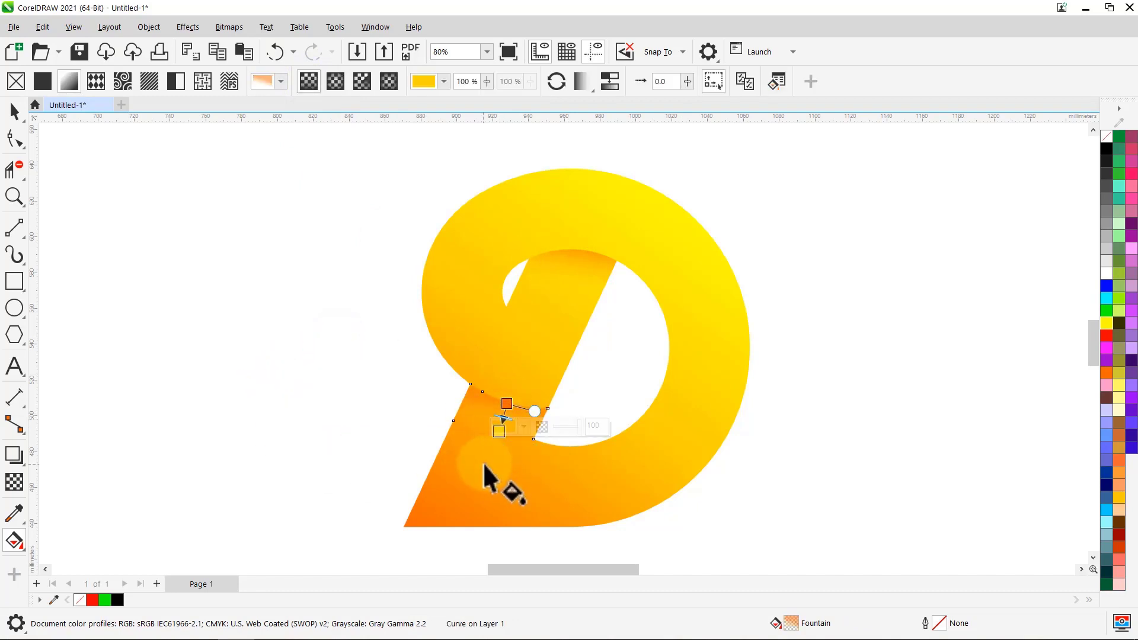
Set the lower piece's gradient end color to the orange sampled from the adjacent logo body.
{"action": "left_click", "coordinate": [522, 427]}
{"action": "left_click", "coordinate": [626, 588]}
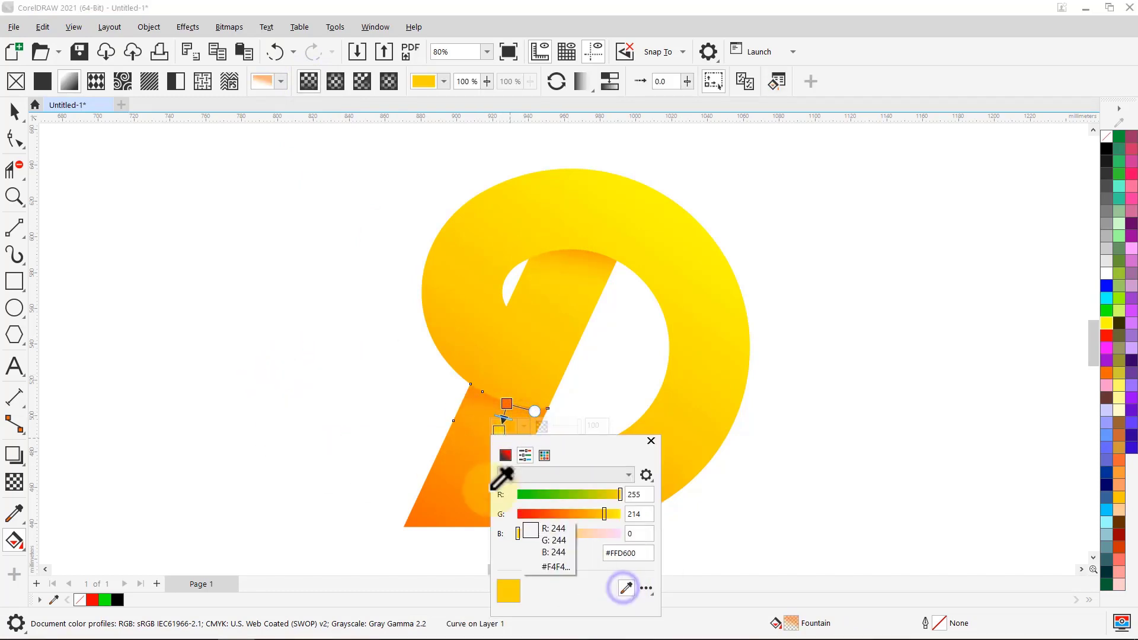
{"action": "left_click", "coordinate": [464, 439]}
{"action": "left_click", "coordinate": [651, 441]}
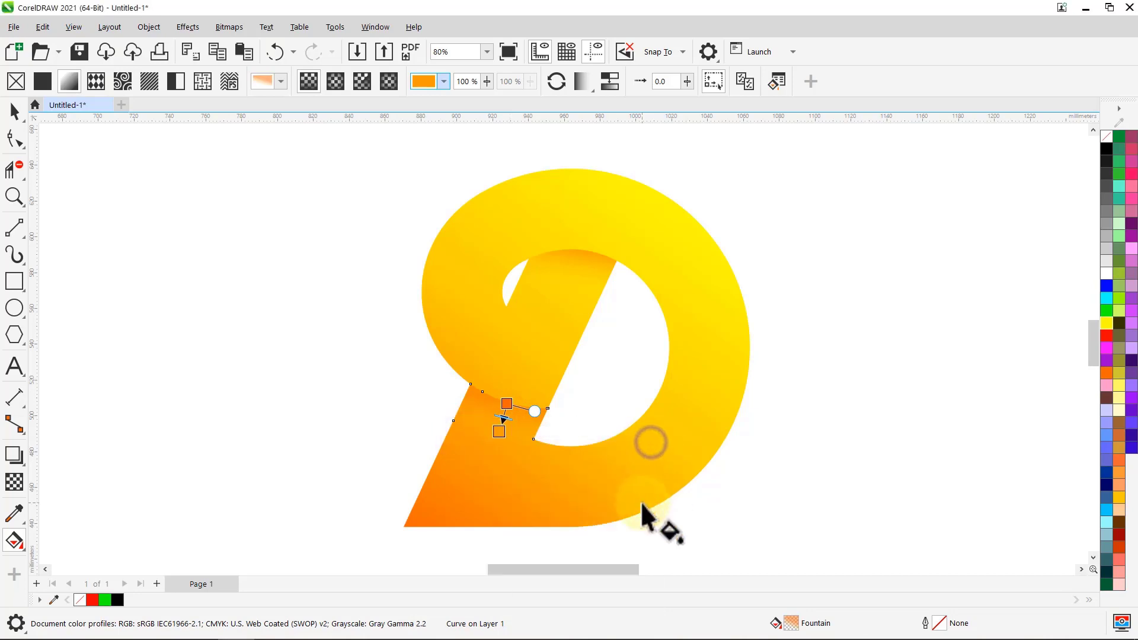
Group the logo body with its two shaded overlap pieces.
{"action": "left_click", "coordinate": [14, 111]}
{"action": "key", "text": "ctrl+a"}
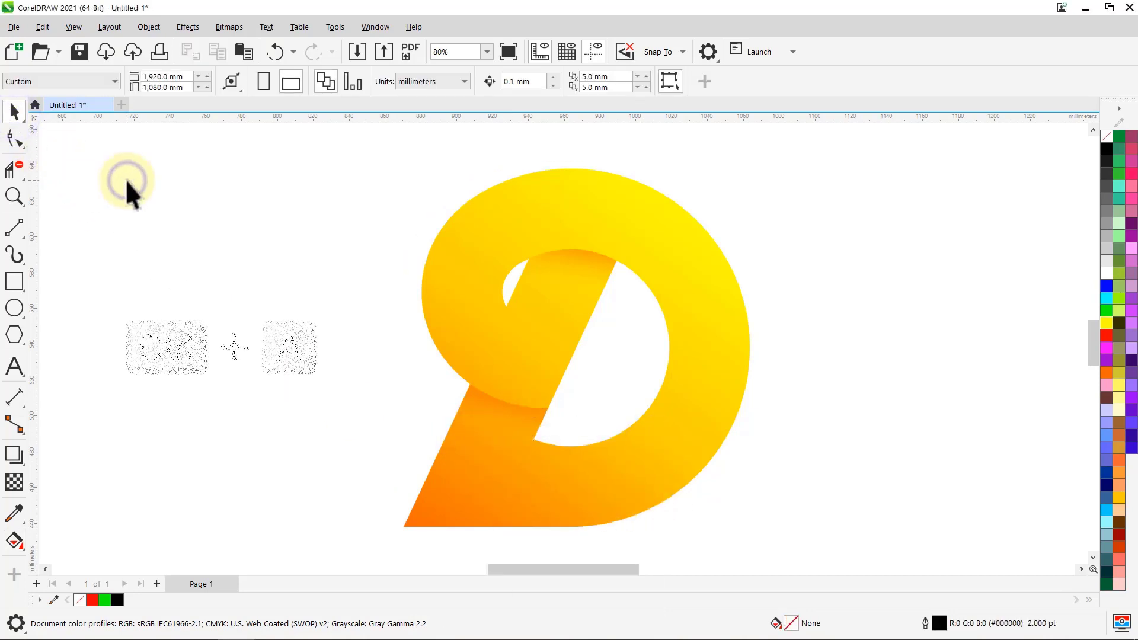
{"action": "key", "text": "ctrl+g"}
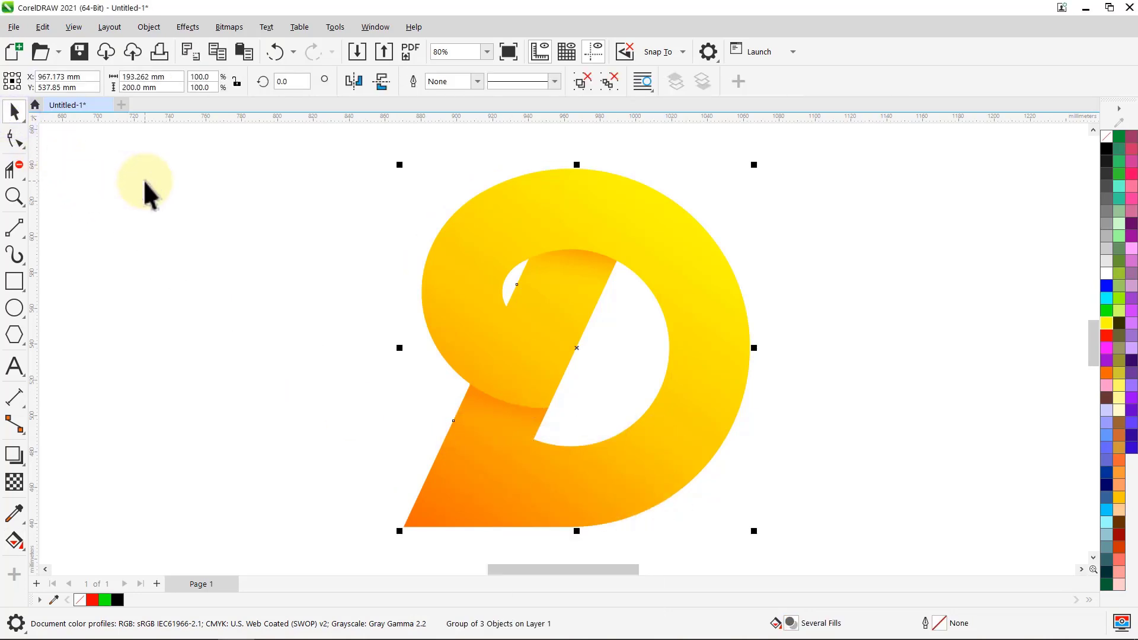
{"action": "left_click", "coordinate": [145, 182]}
Draw a square outward from the logo's center and set its size to 235 mm with the proportions locked.
{"action": "left_click", "coordinate": [489, 54]}
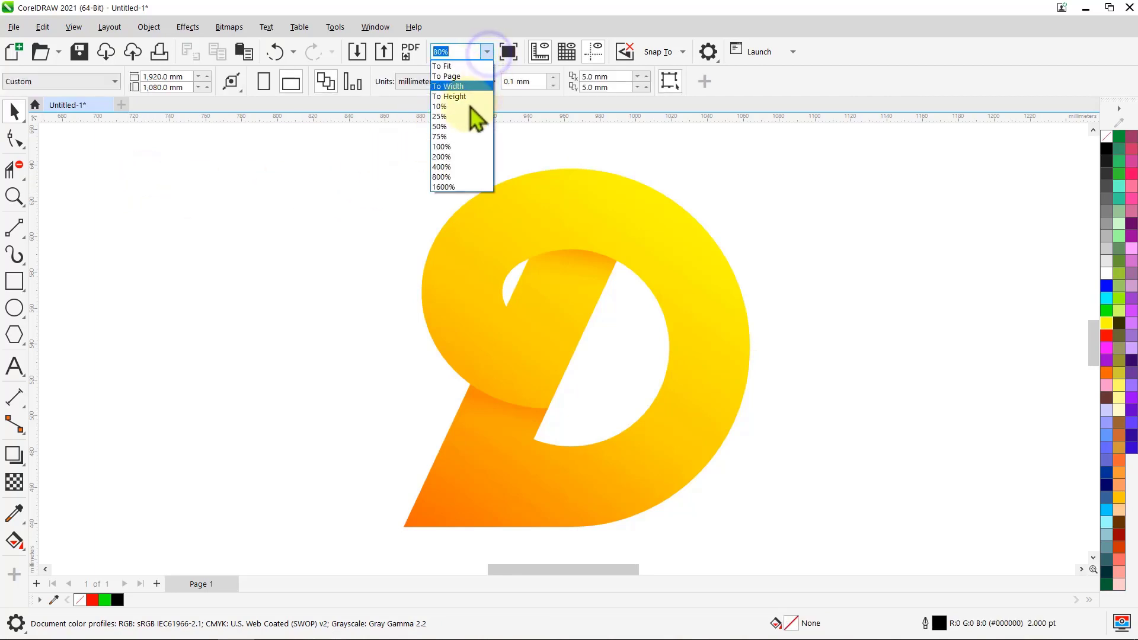
{"action": "left_click", "coordinate": [460, 135]}
{"action": "left_click", "coordinate": [14, 281]}
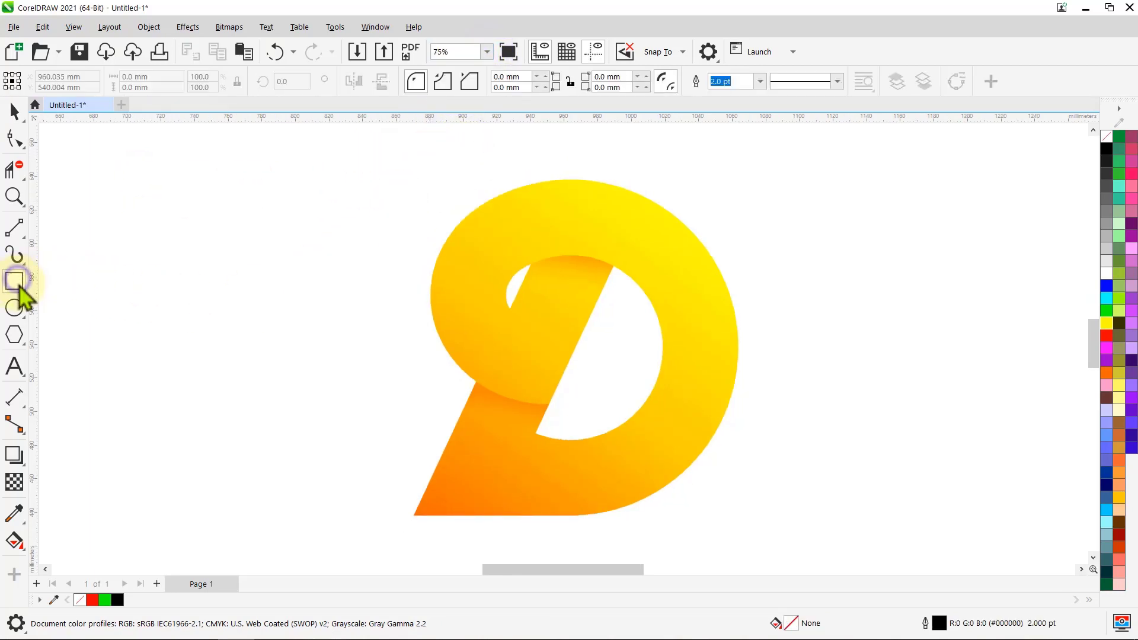
{"action": "left_click_drag", "start_coordinate": [578, 349], "coordinate": [766, 379]}
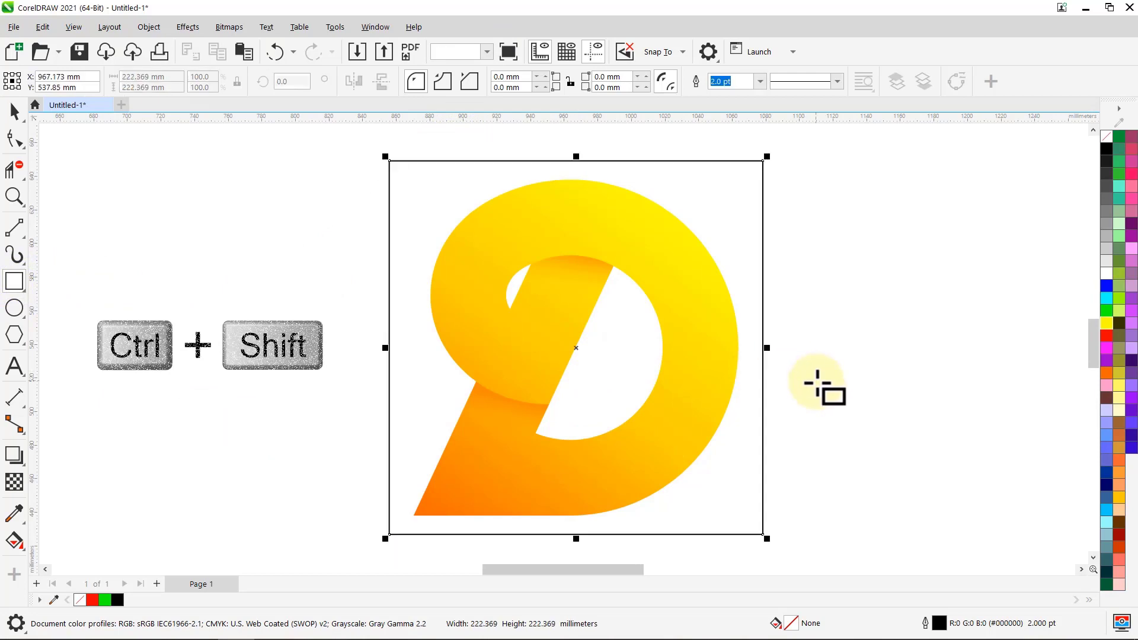
{"action": "key", "text": "space"}
{"action": "left_click", "coordinate": [236, 83]}
{"action": "left_click", "coordinate": [160, 88]}
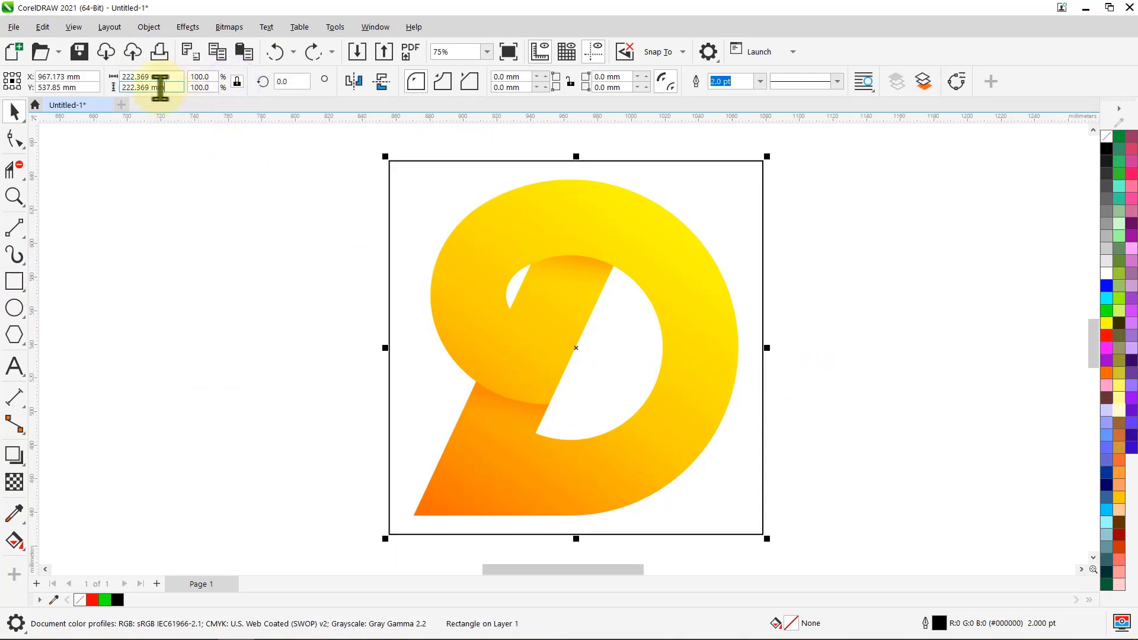
{"action": "type", "text": "235"}
{"action": "key", "text": "Return"}
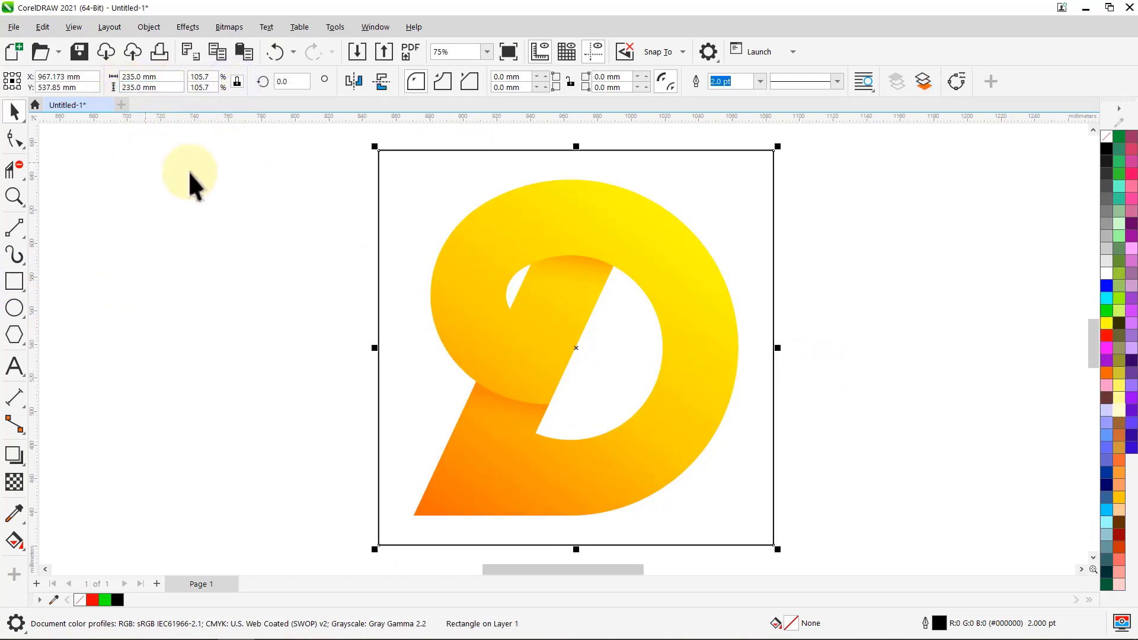
Round all four corners of the square with a 35 mm radius.
{"action": "left_click", "coordinate": [527, 87]}
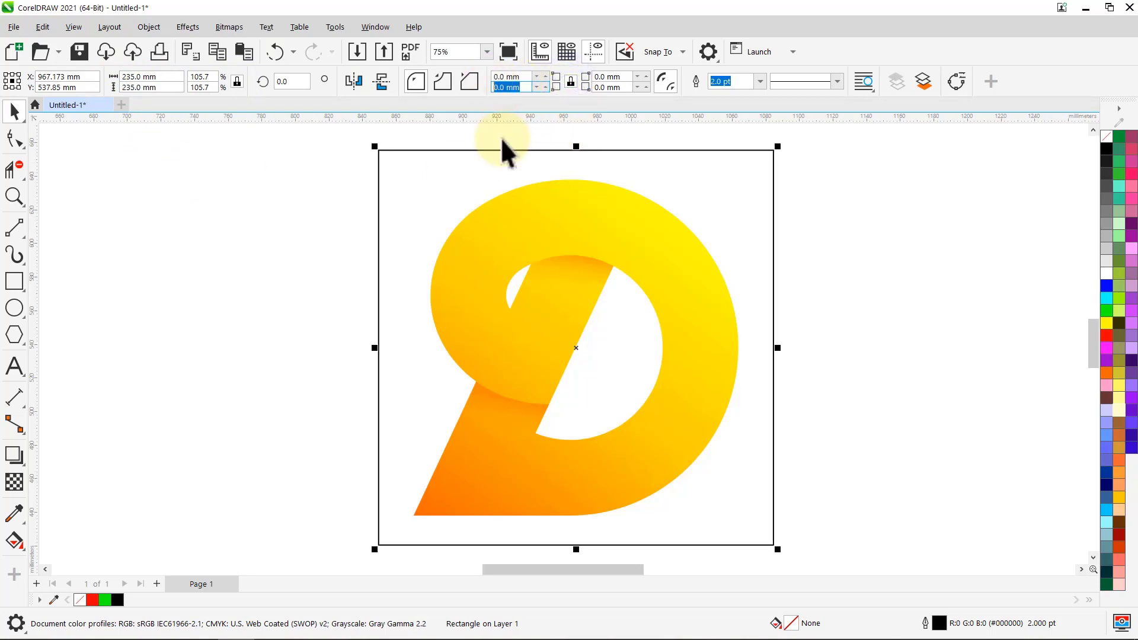
{"action": "type", "text": "35"}
{"action": "key", "text": "Return"}
Align the centers of the logo group and the rounded square horizontally and vertically.
{"action": "key", "text": "ctrl+a"}
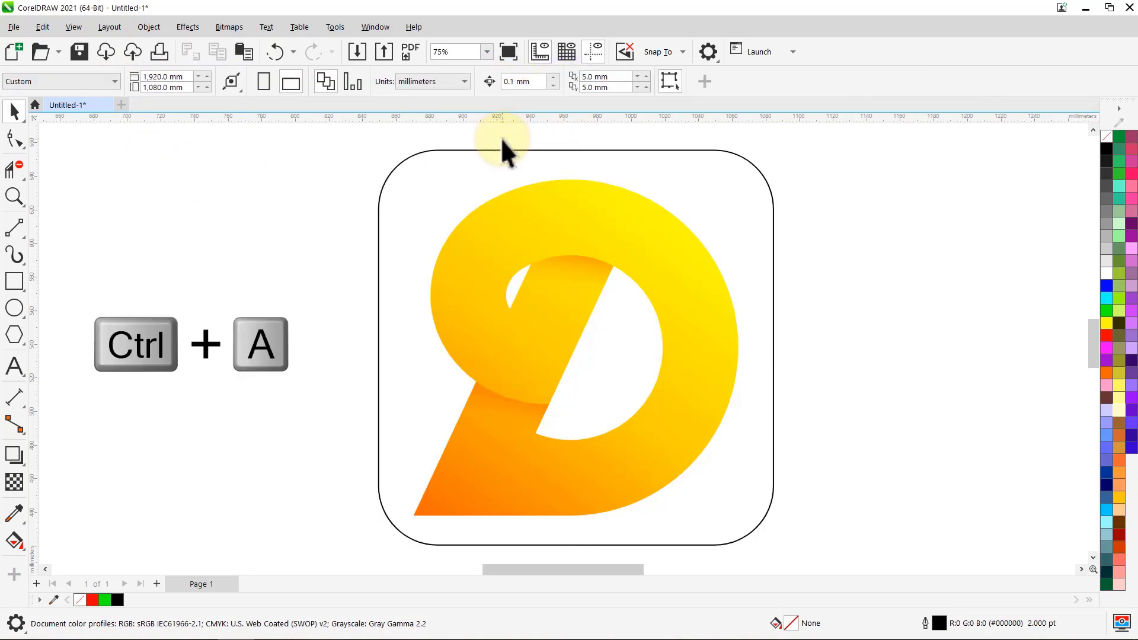
{"action": "left_click", "coordinate": [896, 82]}
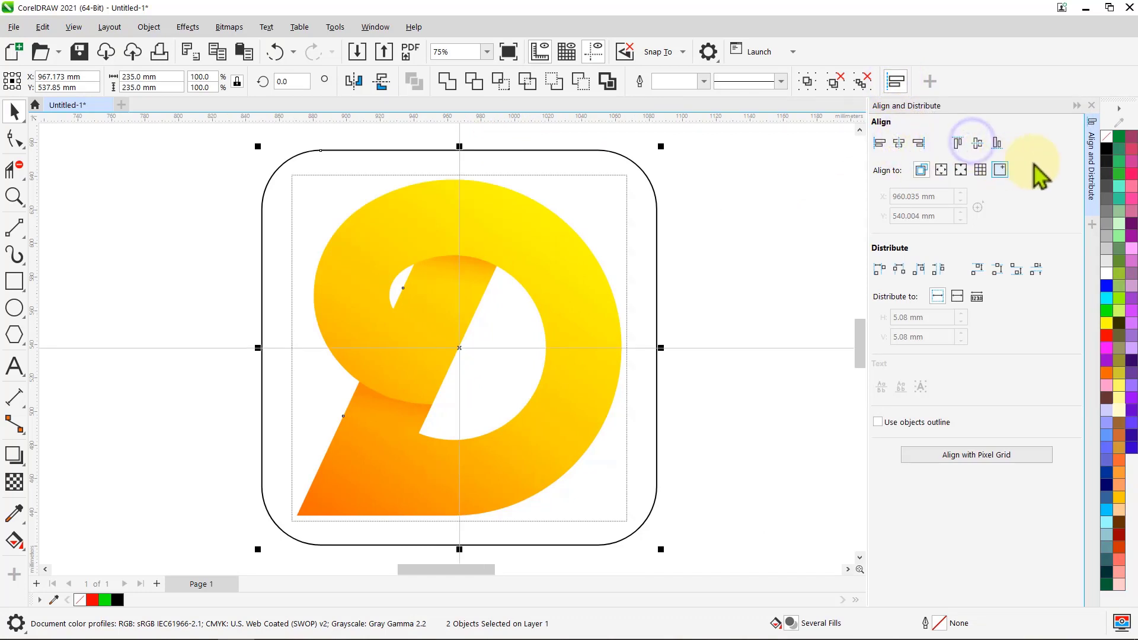
{"action": "left_click", "coordinate": [1091, 105]}
{"action": "left_click", "coordinate": [1057, 151]}
Send the rounded square behind the logo and set its outline to None.
{"action": "left_click", "coordinate": [766, 190]}
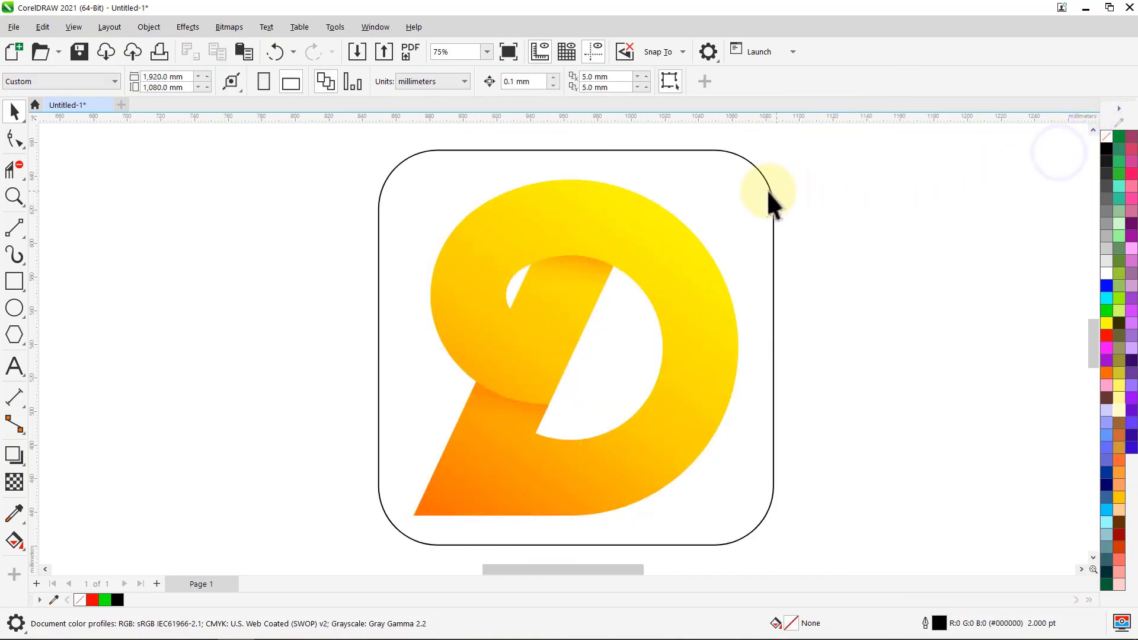
{"action": "left_click", "coordinate": [924, 81]}
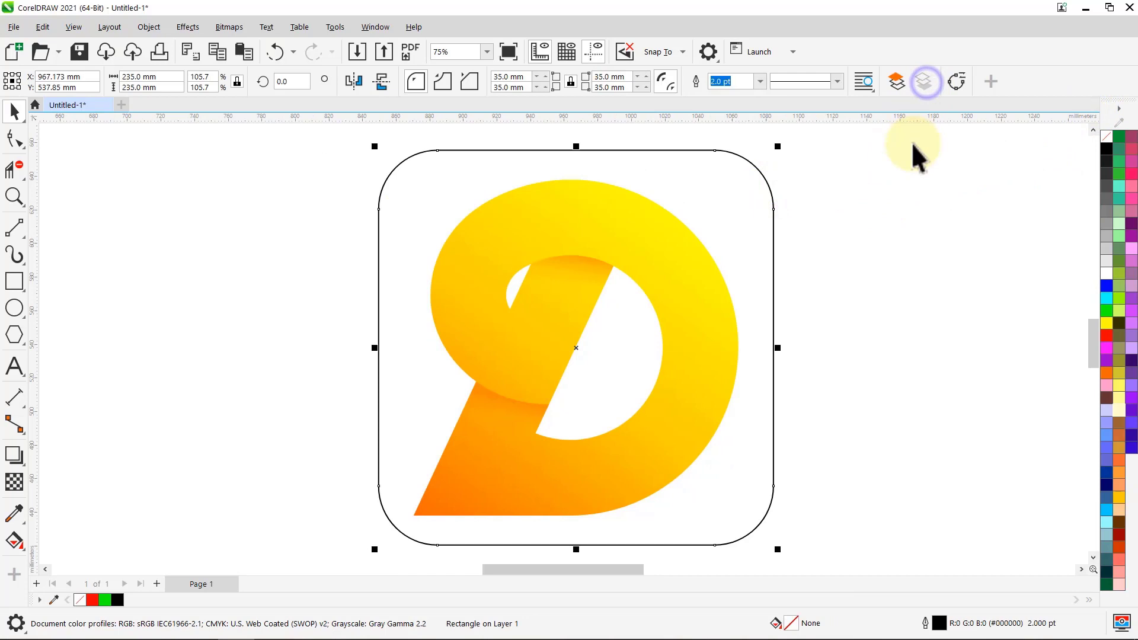
{"action": "left_click", "coordinate": [760, 82]}
{"action": "left_click", "coordinate": [749, 94]}
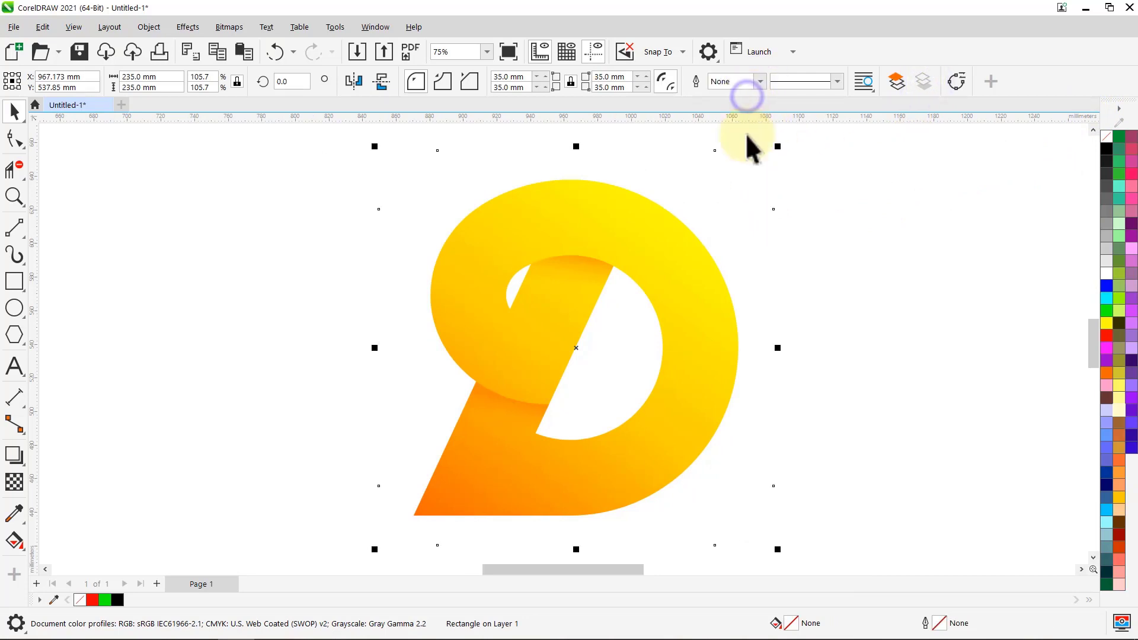
Fill the rounded square with an elliptical fountain fill extended past its edges, white at the center and a very pale yellow outside.
{"action": "left_click", "coordinate": [14, 540]}
{"action": "left_click", "coordinate": [69, 81]}
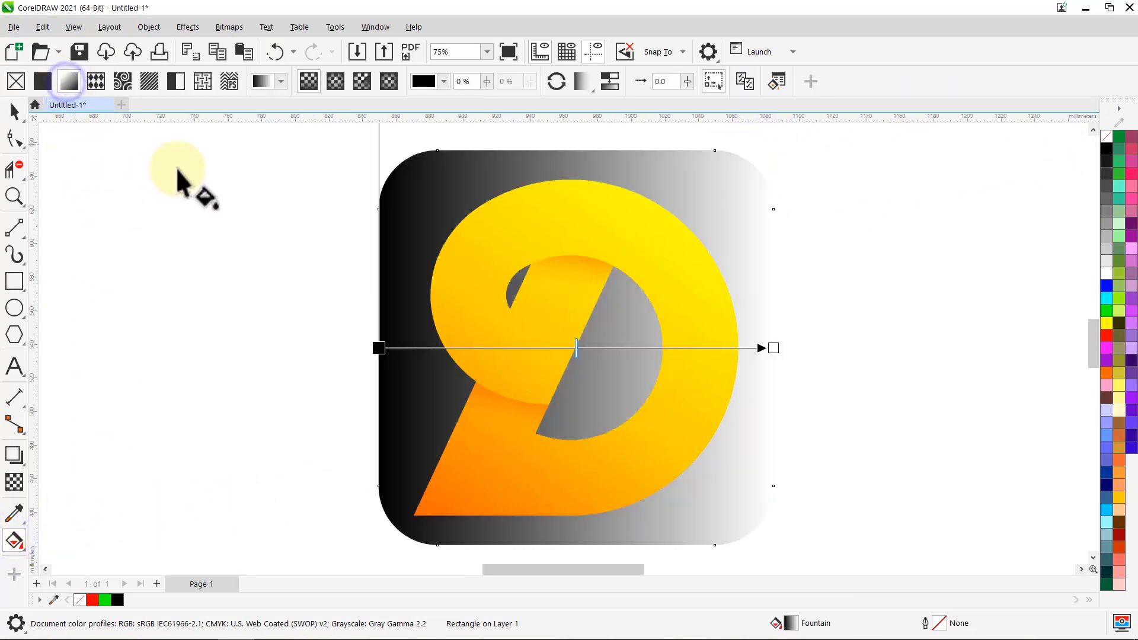
{"action": "left_click", "coordinate": [336, 82]}
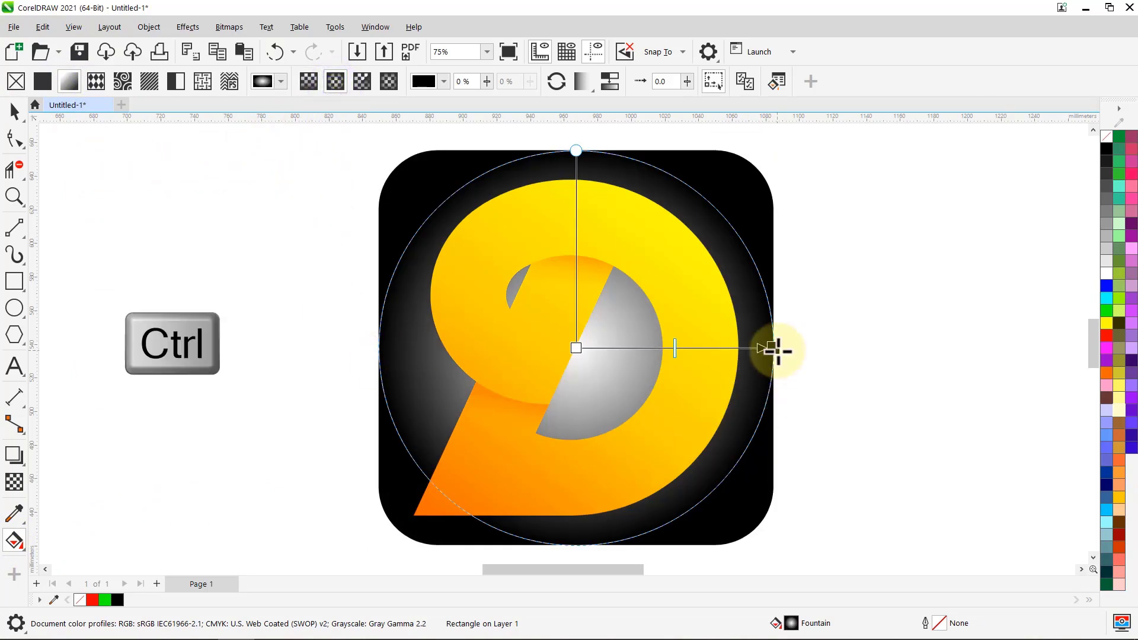
{"action": "left_click_drag", "start_coordinate": [776, 349], "coordinate": [832, 348]}
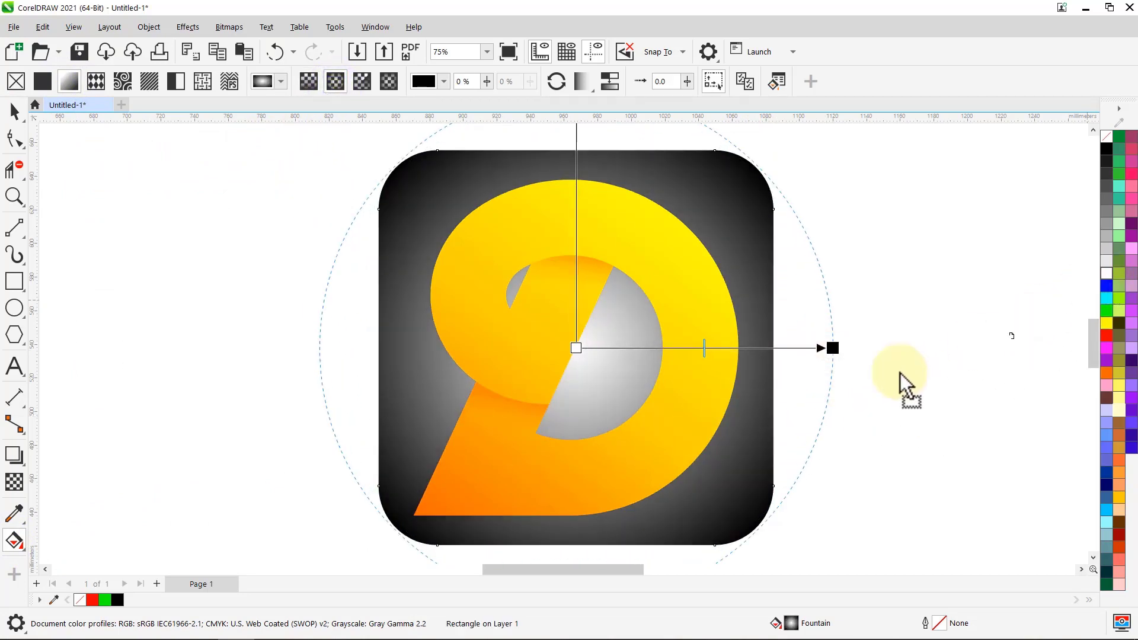
{"action": "left_click", "coordinate": [1118, 412]}
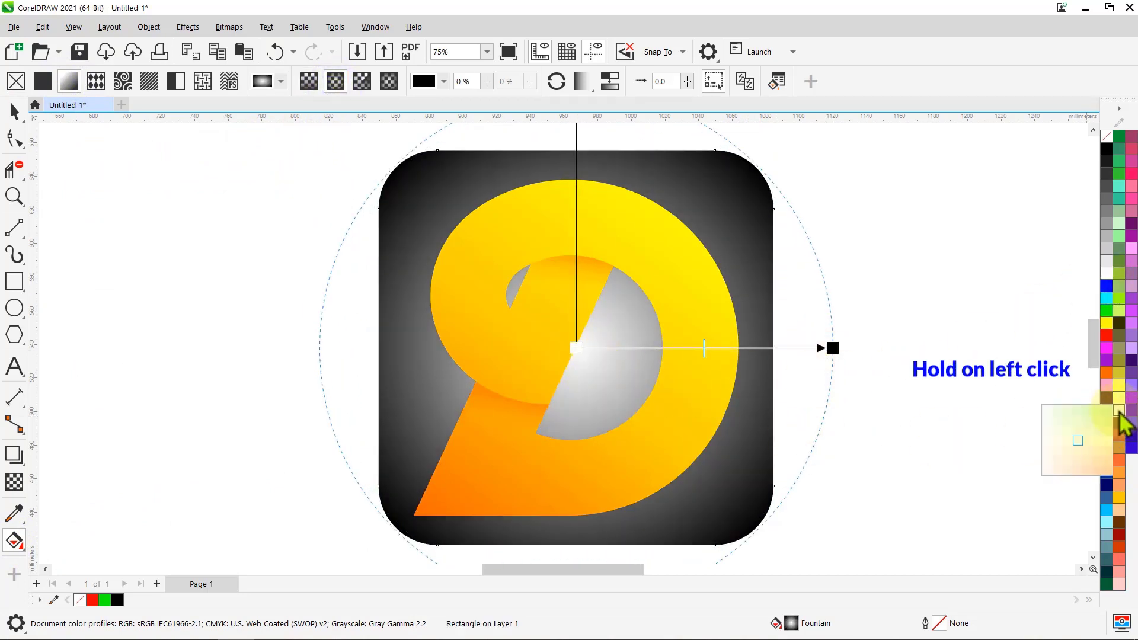
{"action": "left_click_drag", "start_coordinate": [1061, 456], "coordinate": [832, 350]}
{"action": "key", "text": "space"}
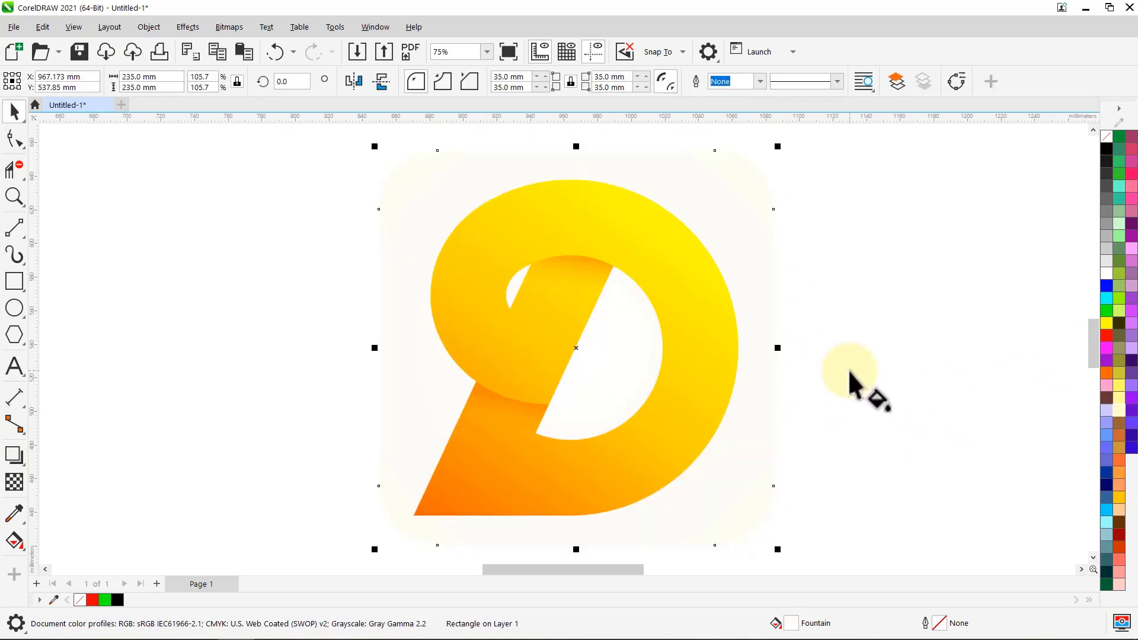
Group the logo with its rounded background and center the group on the page.
{"action": "left_click", "coordinate": [849, 370]}
{"action": "key", "text": "ctrl+a"}
{"action": "key", "text": "ctrl+g"}
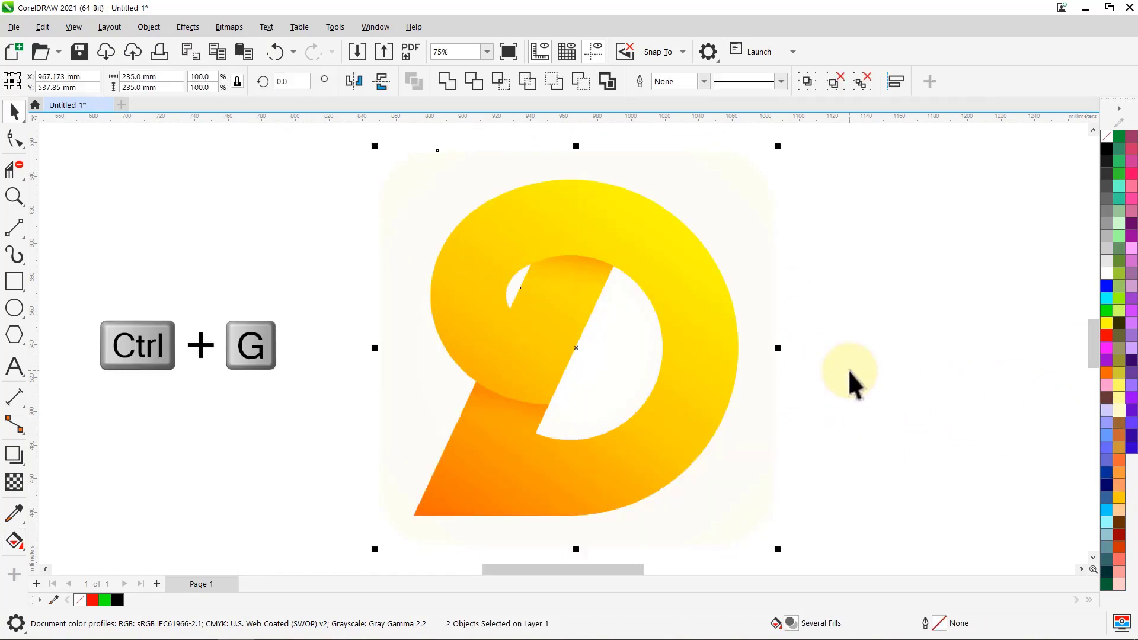
{"action": "left_click", "coordinate": [849, 372]}
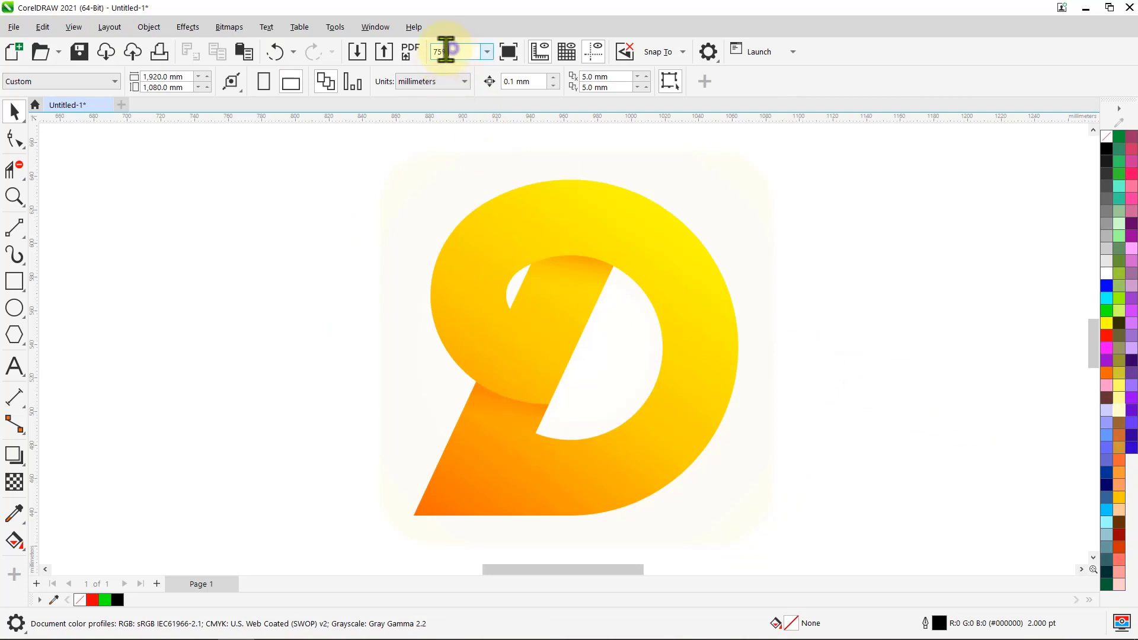
{"action": "left_click", "coordinate": [497, 355]}
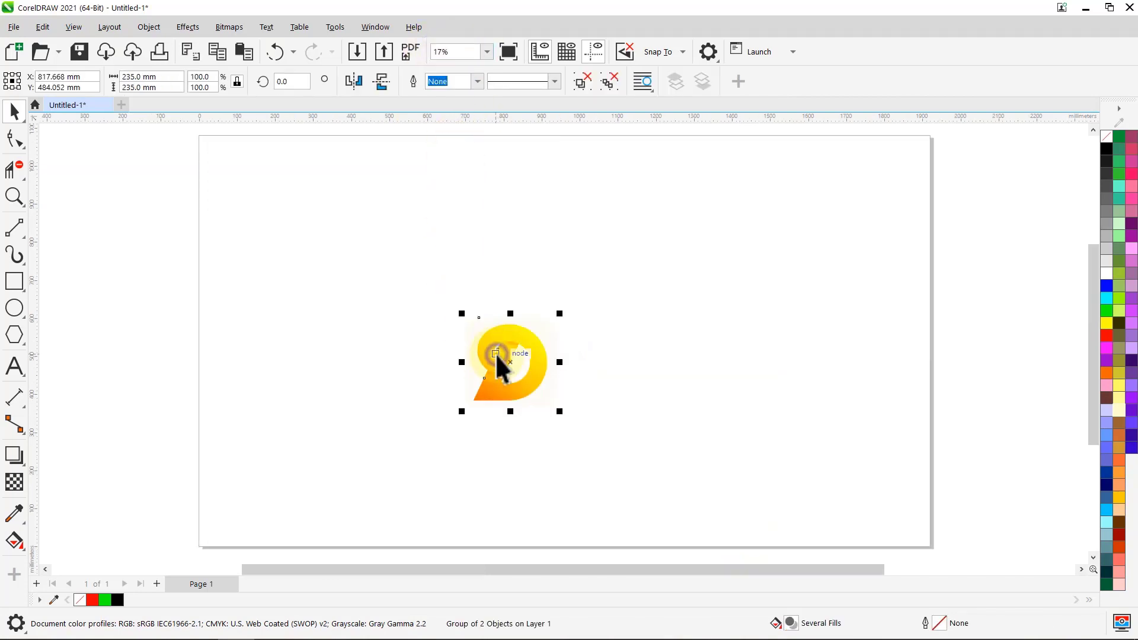
{"action": "key", "text": "p"}
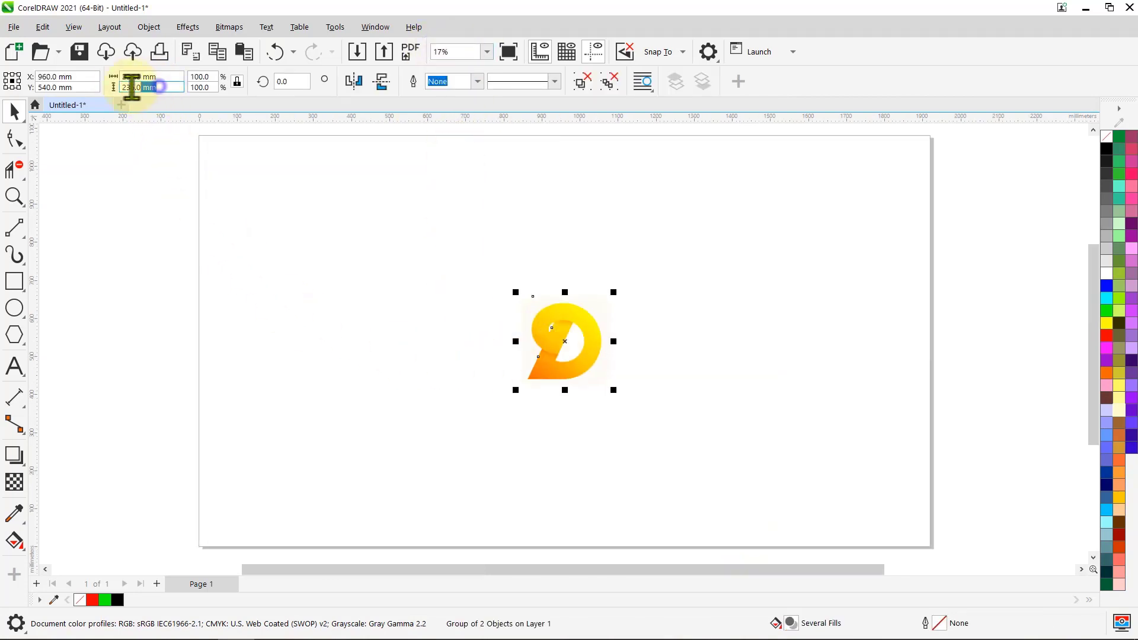
Resize the logo group proportionally to 950 mm wide and 950 mm high.
{"action": "type", "text": "1000"}
{"action": "key", "text": "Return"}
{"action": "left_click", "coordinate": [138, 163]}
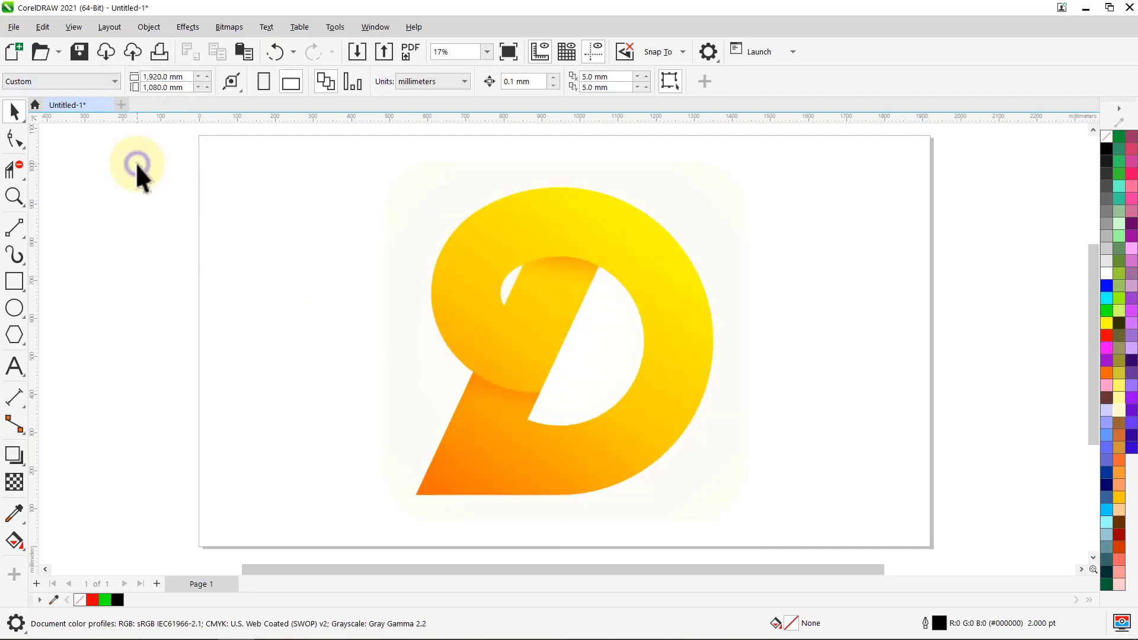
Draw a 1920 × 1080 mm rectangle centered on the page, behind the logo group, with its outline set to None.
{"action": "left_click", "coordinate": [16, 281]}
{"action": "left_click_drag", "start_coordinate": [212, 160], "coordinate": [739, 386]}
{"action": "key", "text": "p"}
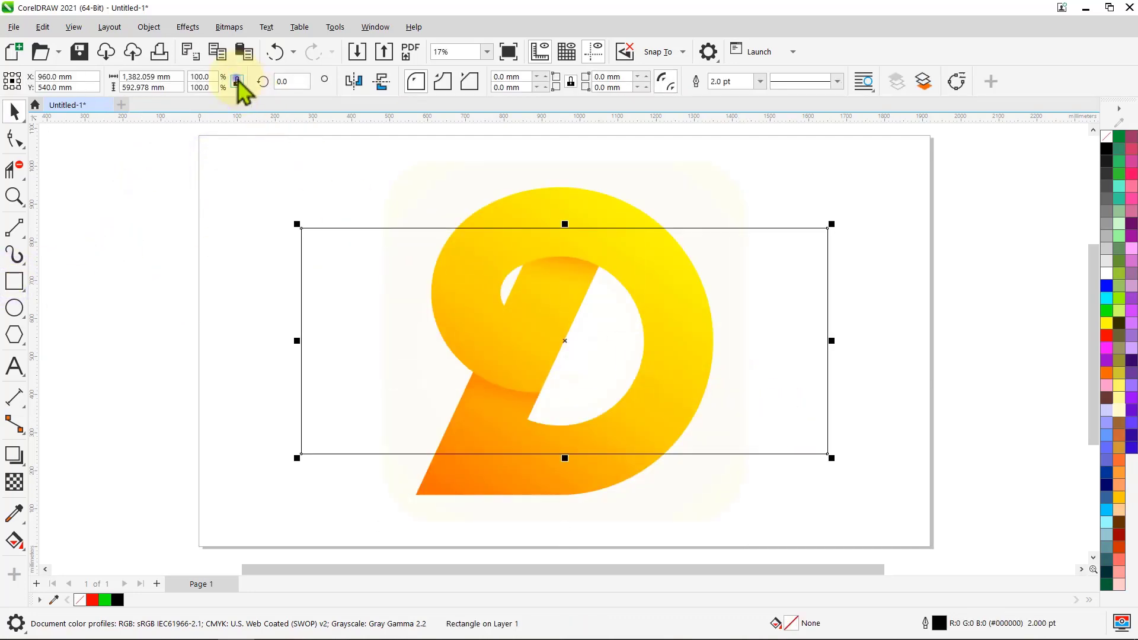
{"action": "type", "text": "1920"}
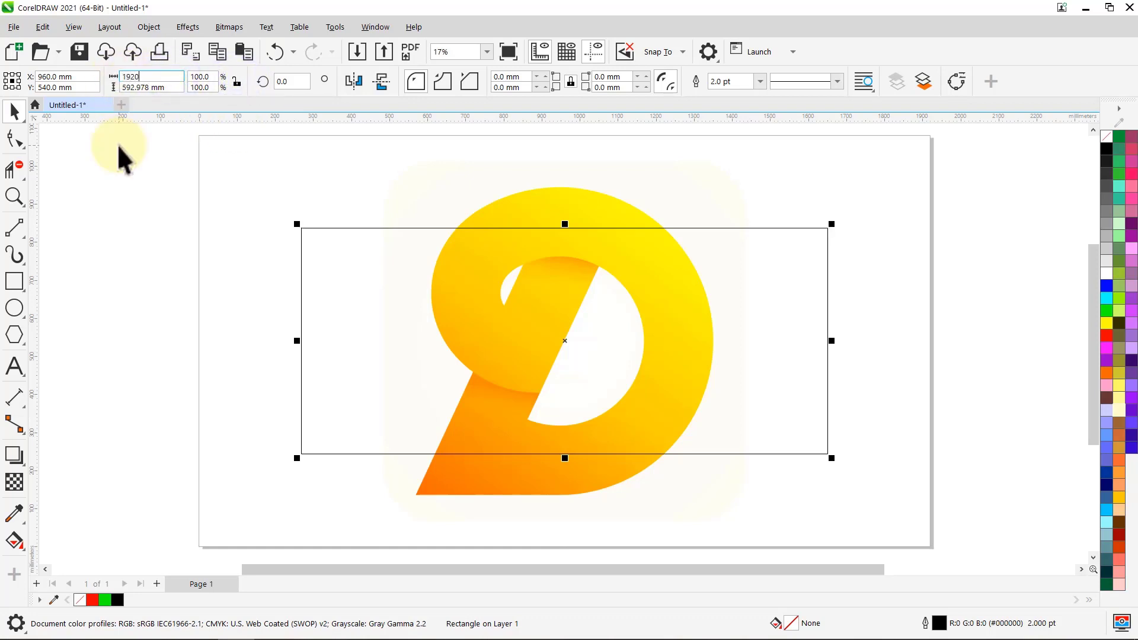
{"action": "key", "text": "Return"}
{"action": "left_click", "coordinate": [168, 86]}
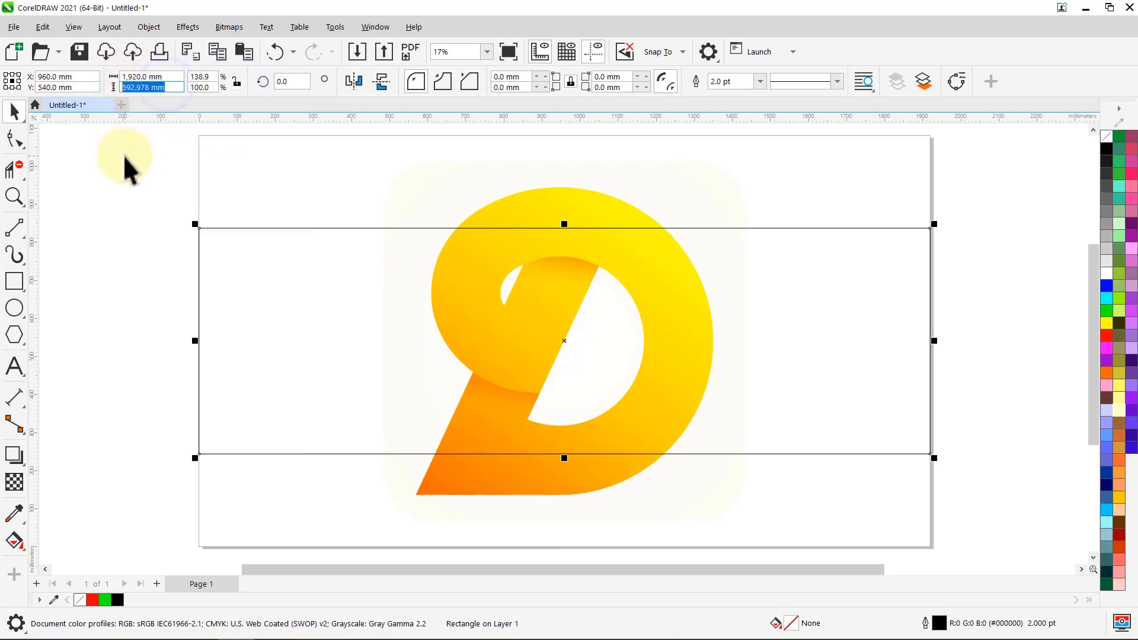
{"action": "type", "text": "1080"}
{"action": "key", "text": "Return"}
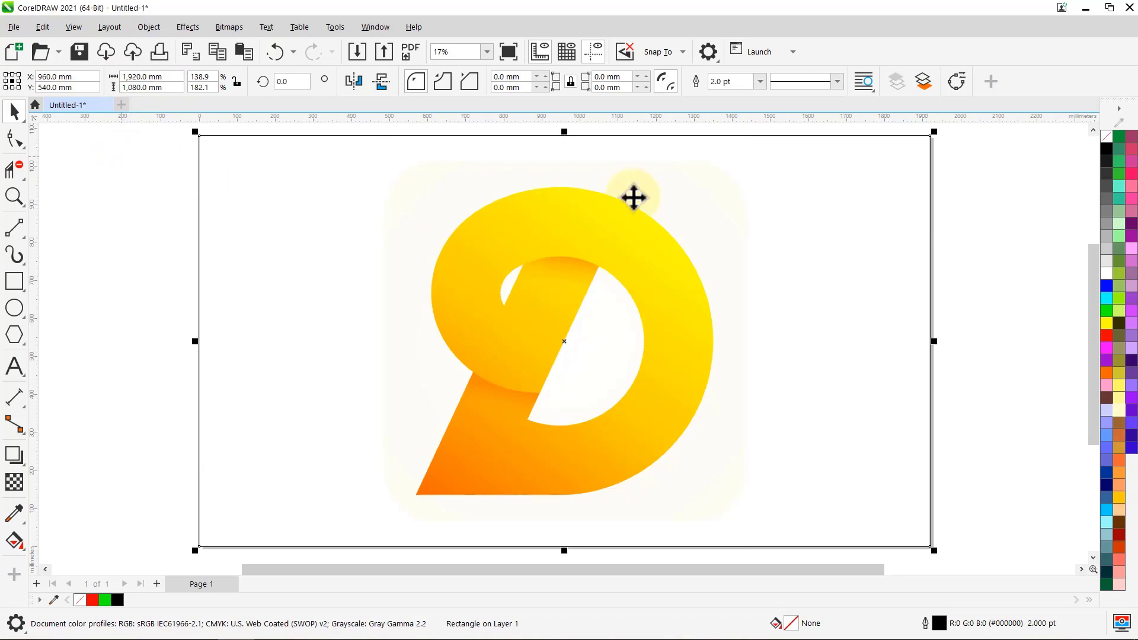
{"action": "left_click", "coordinate": [760, 81]}
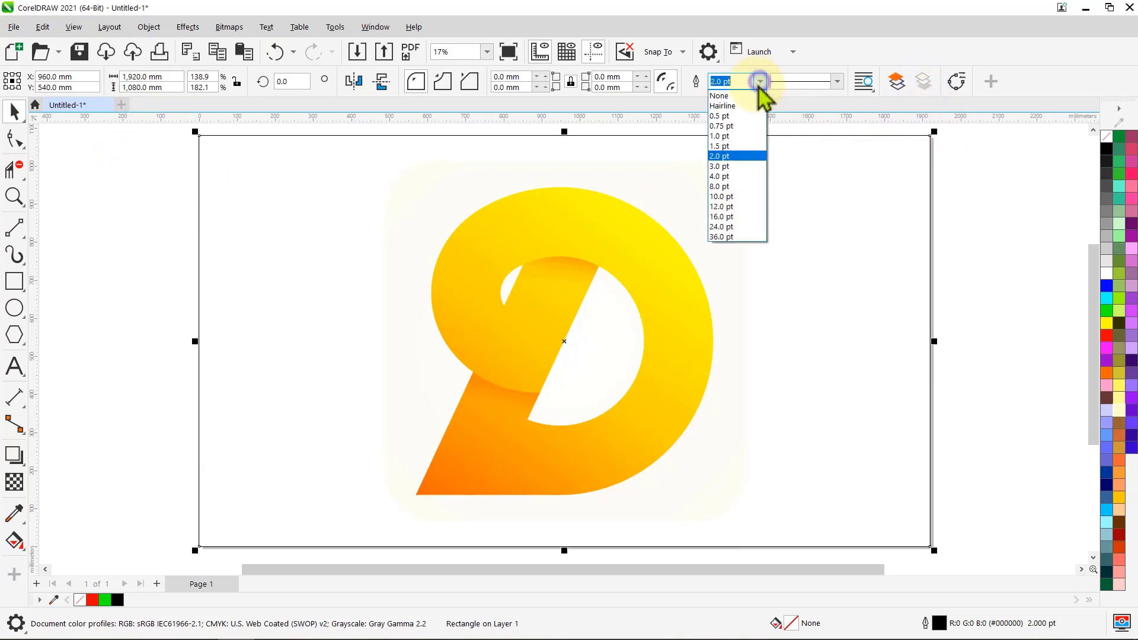
{"action": "left_click", "coordinate": [720, 96]}
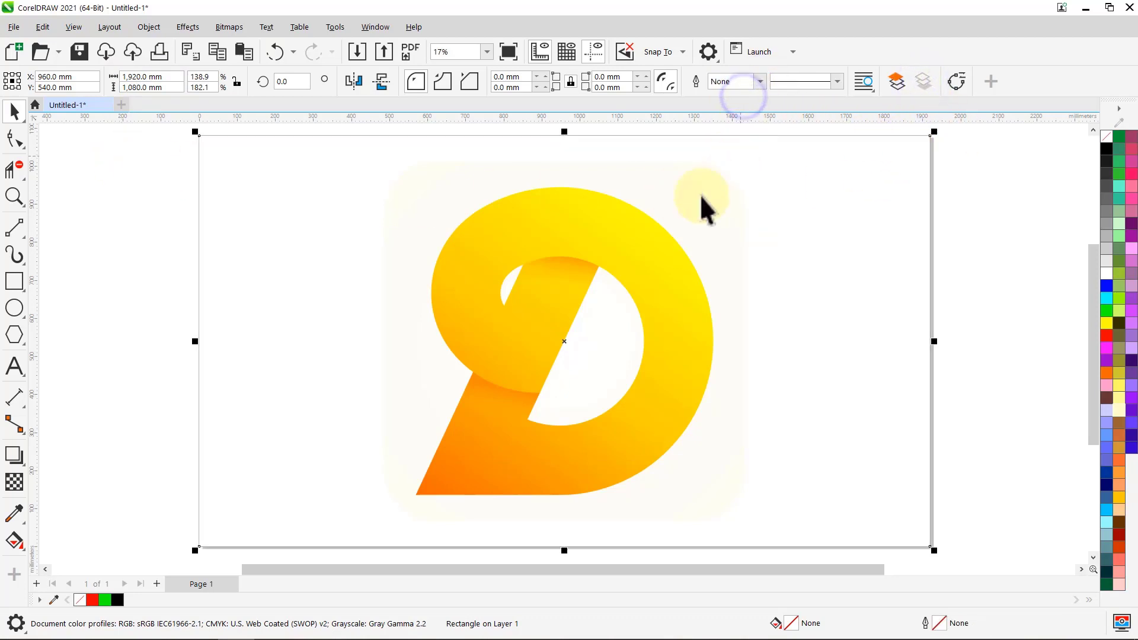
Apply an elliptical fountain fill to the background rectangle, gold at the center and dark olive-brown outside, extended past its side edges.
{"action": "left_click", "coordinate": [14, 541]}
{"action": "left_click", "coordinate": [67, 81]}
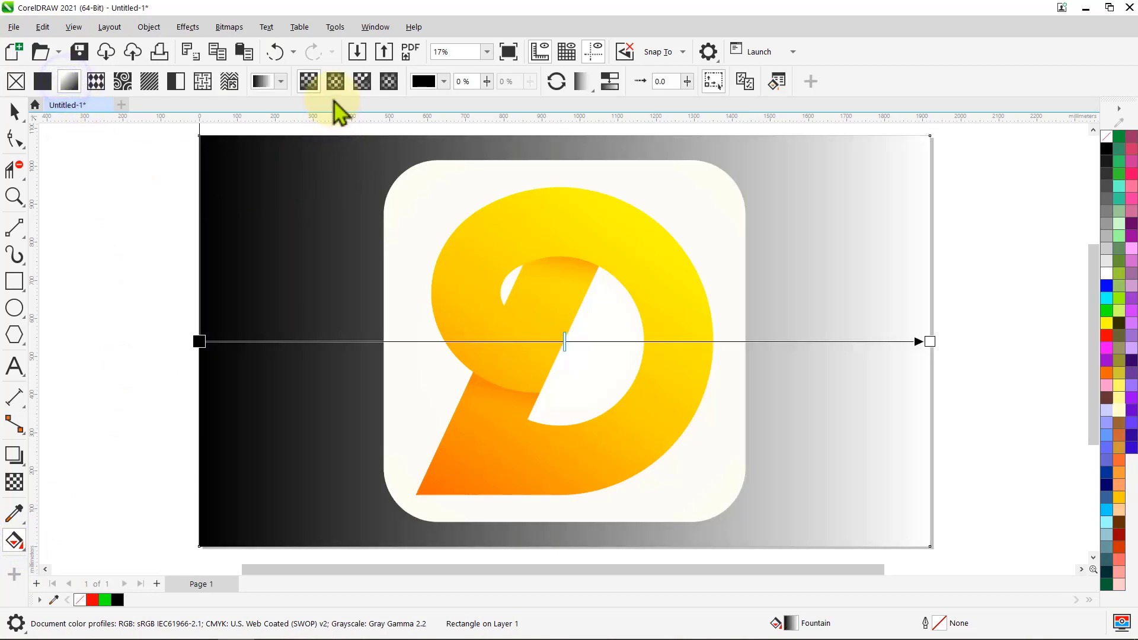
{"action": "left_click", "coordinate": [335, 81]}
{"action": "left_click_drag", "start_coordinate": [929, 341], "coordinate": [986, 358]}
{"action": "left_click_drag", "start_coordinate": [1119, 335], "coordinate": [987, 342]}
{"action": "left_click_drag", "start_coordinate": [1119, 379], "coordinate": [564, 343]}
{"action": "key", "text": "space"}
{"action": "left_click", "coordinate": [990, 356]}
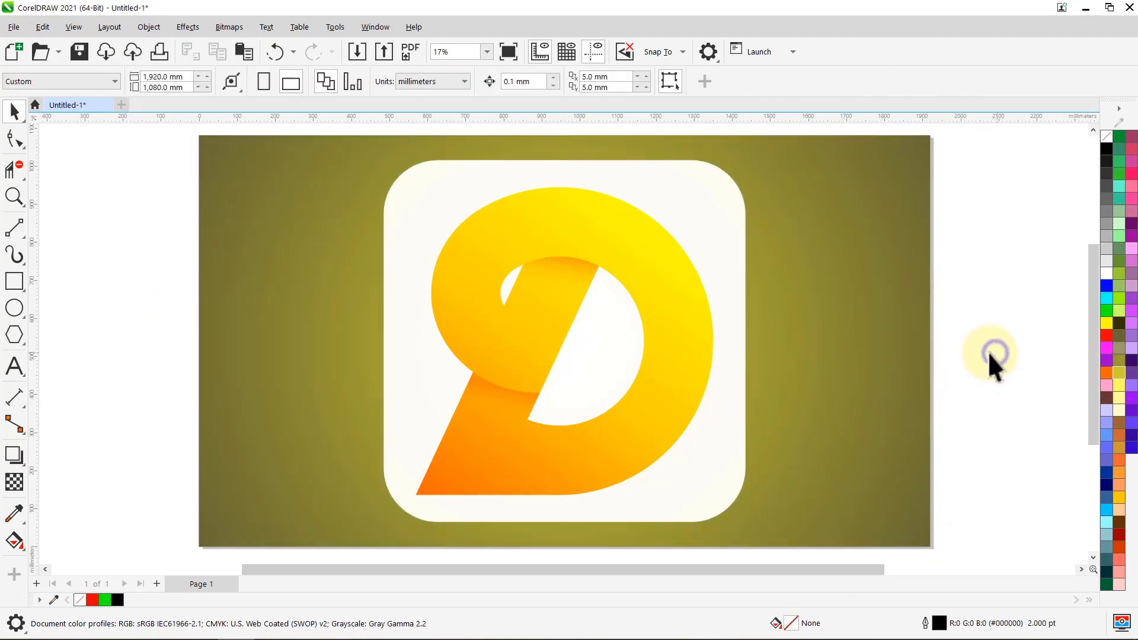
Duplicate the background rectangle in place and give the copy the black texture with fine white lines from Samples 9.
{"action": "left_click", "coordinate": [916, 358]}
{"action": "key", "text": "KP_Add"}
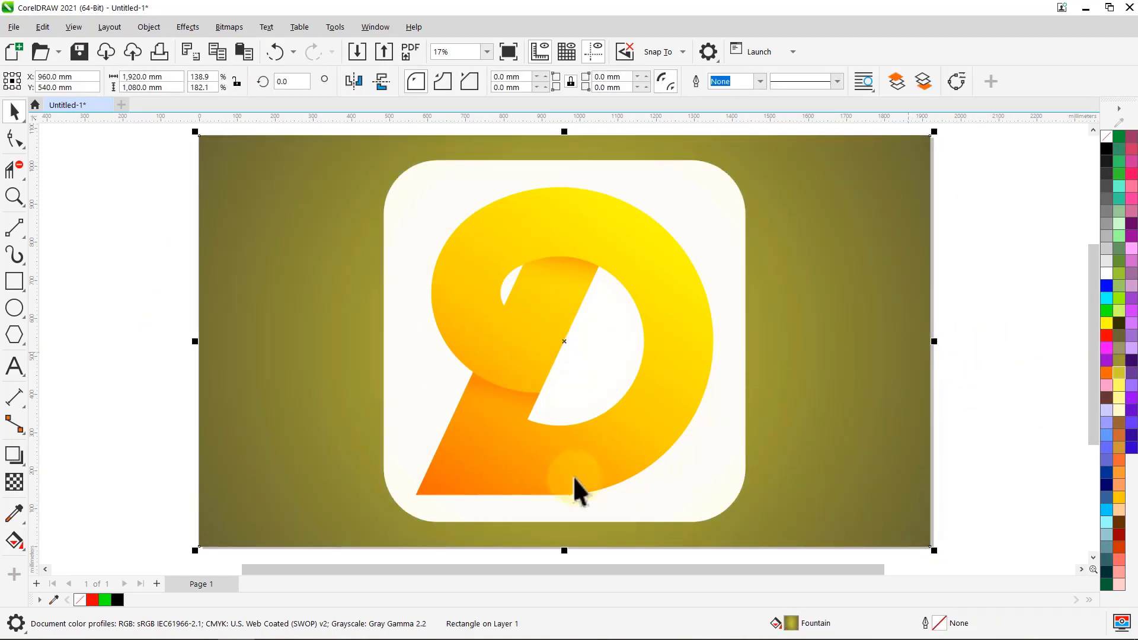
{"action": "left_click", "coordinate": [14, 540]}
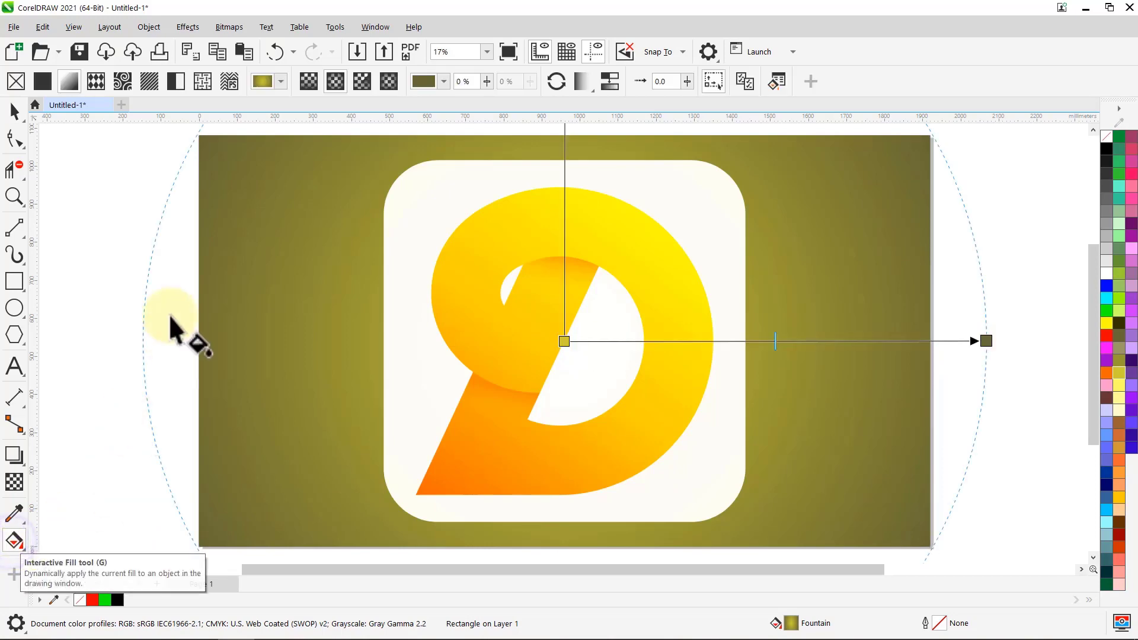
{"action": "left_click", "coordinate": [202, 81]}
{"action": "left_click", "coordinate": [309, 83]}
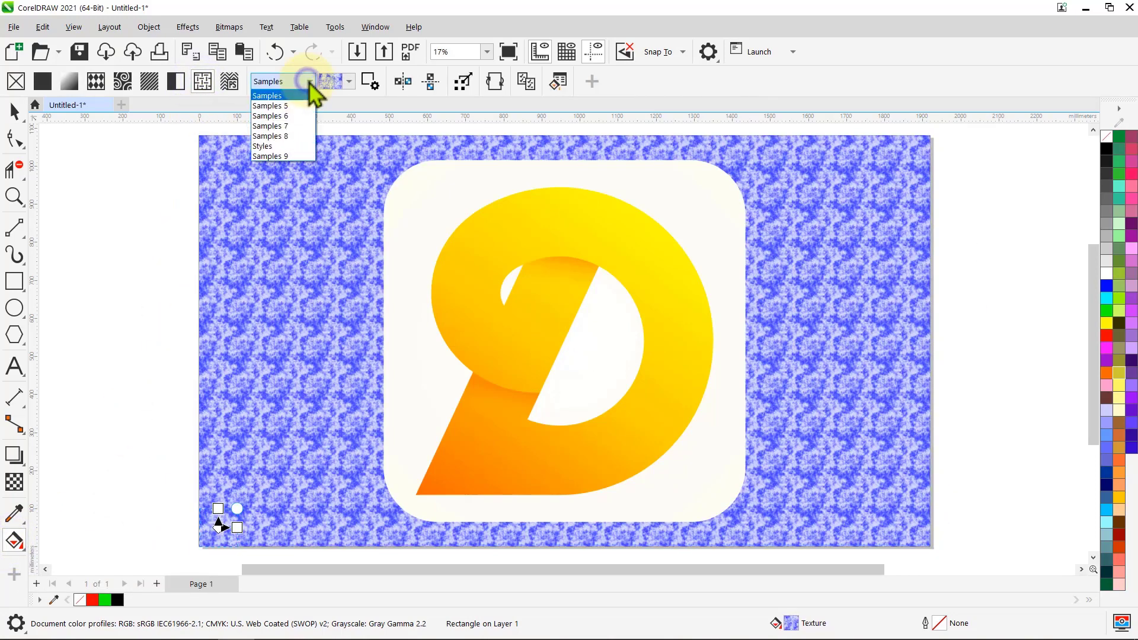
{"action": "left_click", "coordinate": [299, 161]}
{"action": "left_click", "coordinate": [349, 83]}
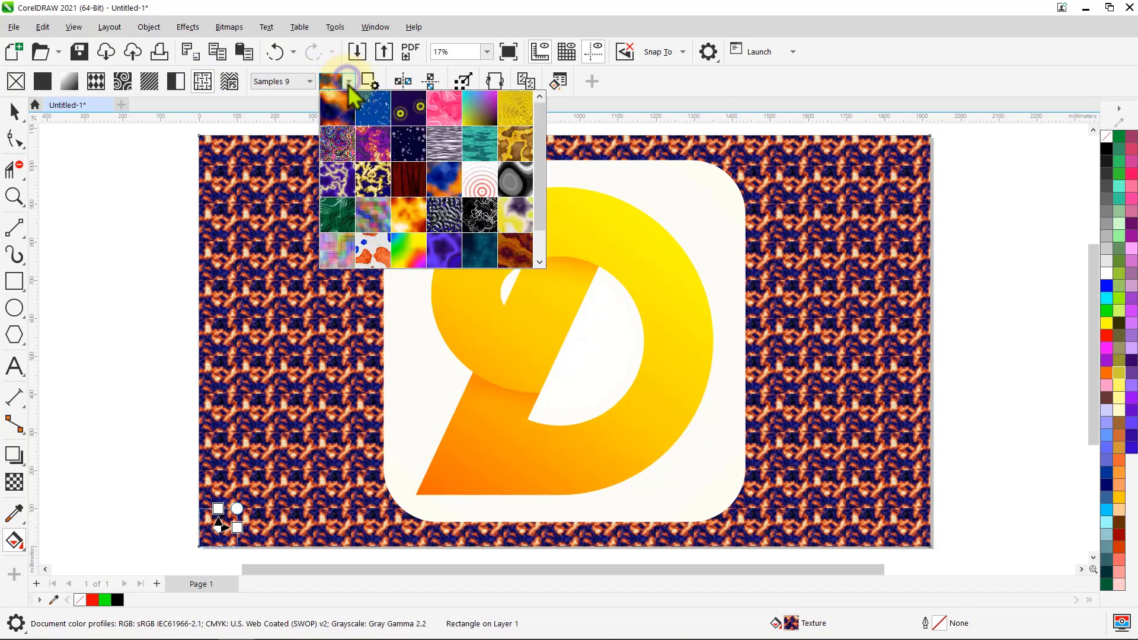
{"action": "left_click", "coordinate": [478, 213]}
Enlarge the texture tile on the duplicate rectangle so the pattern spreads across the background as a coarse gray grain.
{"action": "left_click_drag", "start_coordinate": [279, 513], "coordinate": [741, 172]}
{"action": "scroll", "coordinate": [545, 386], "scroll_direction": "down", "scroll_amount": 2}
{"action": "key", "text": "space"}
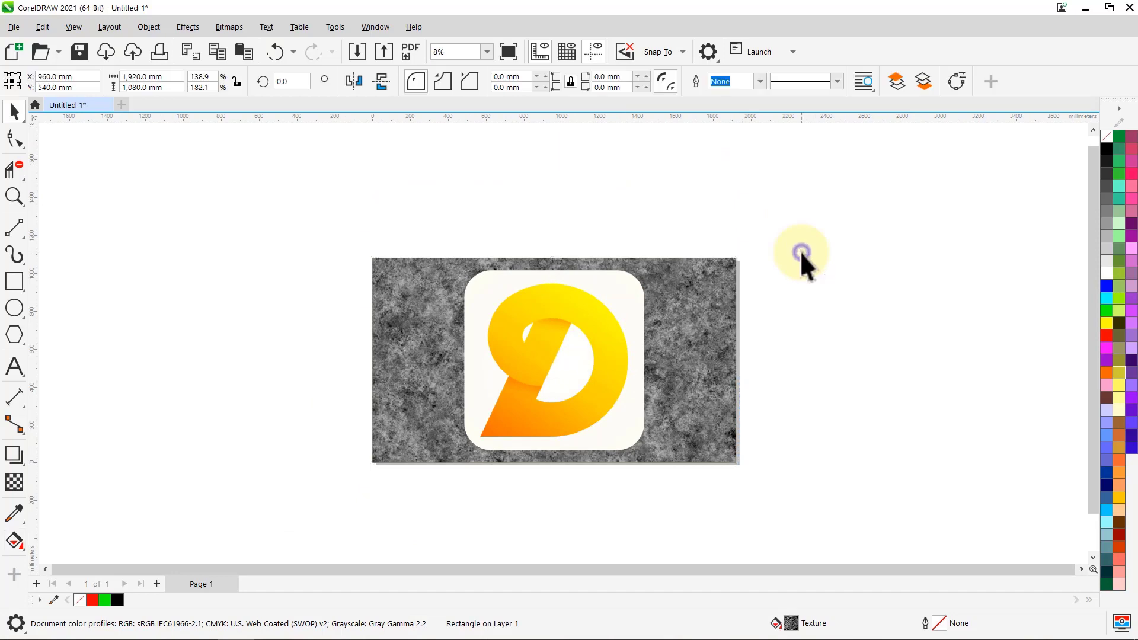
{"action": "key", "text": "F4"}
{"action": "left_click", "coordinate": [801, 251]}
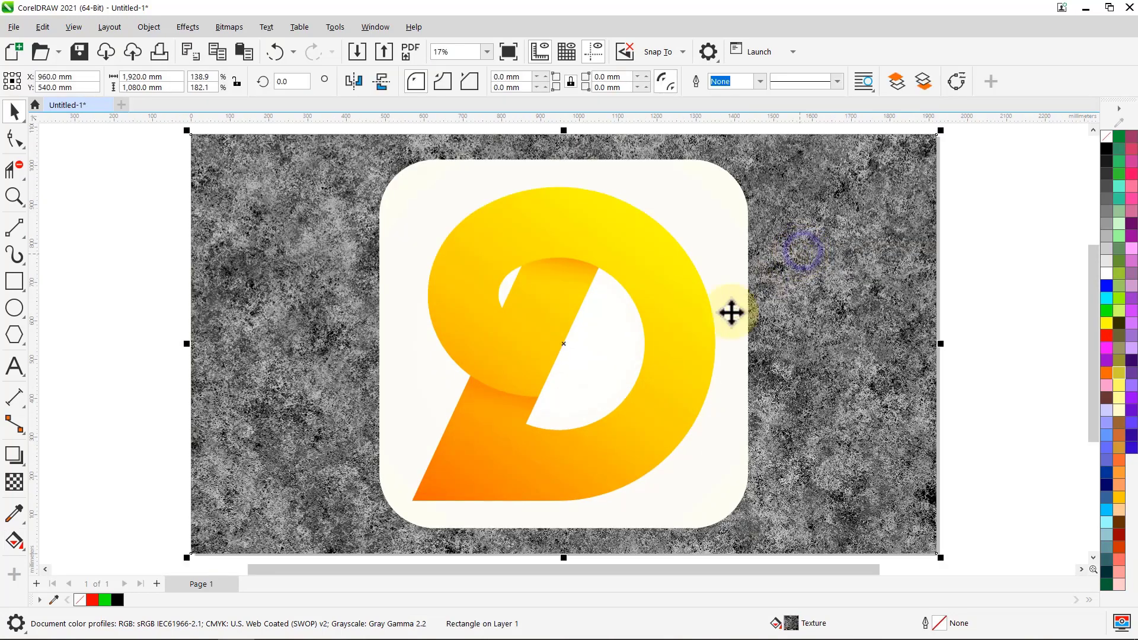
Apply uniform transparency to the textured rectangle with the Overlay merge mode and a transparency of 50.
{"action": "left_click", "coordinate": [18, 481]}
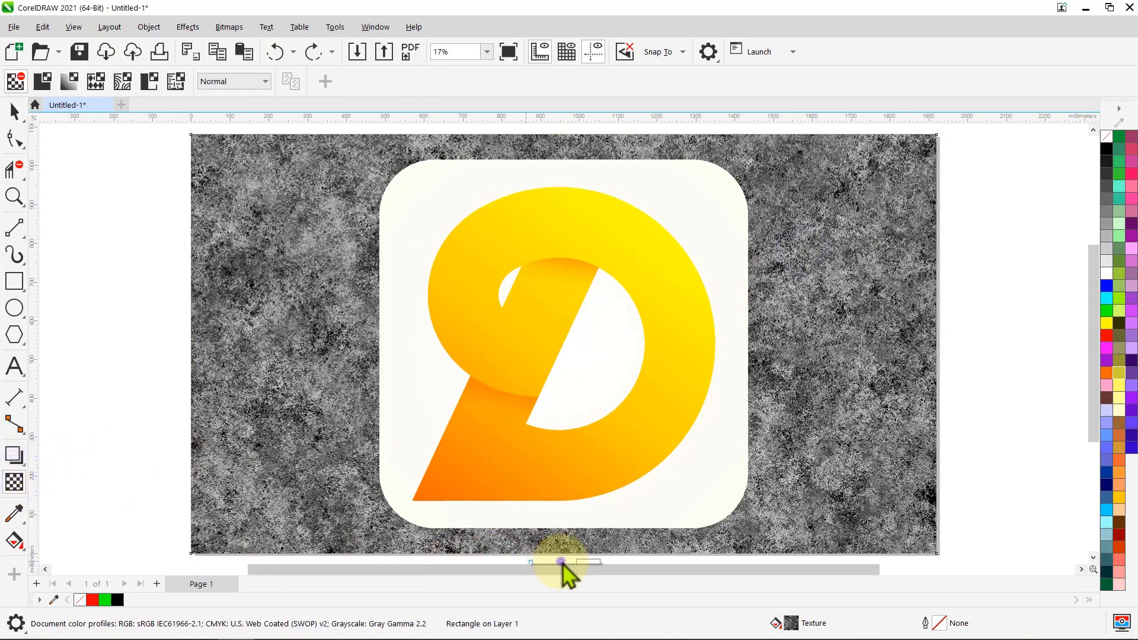
{"action": "left_click", "coordinate": [563, 564]}
{"action": "left_click", "coordinate": [267, 83]}
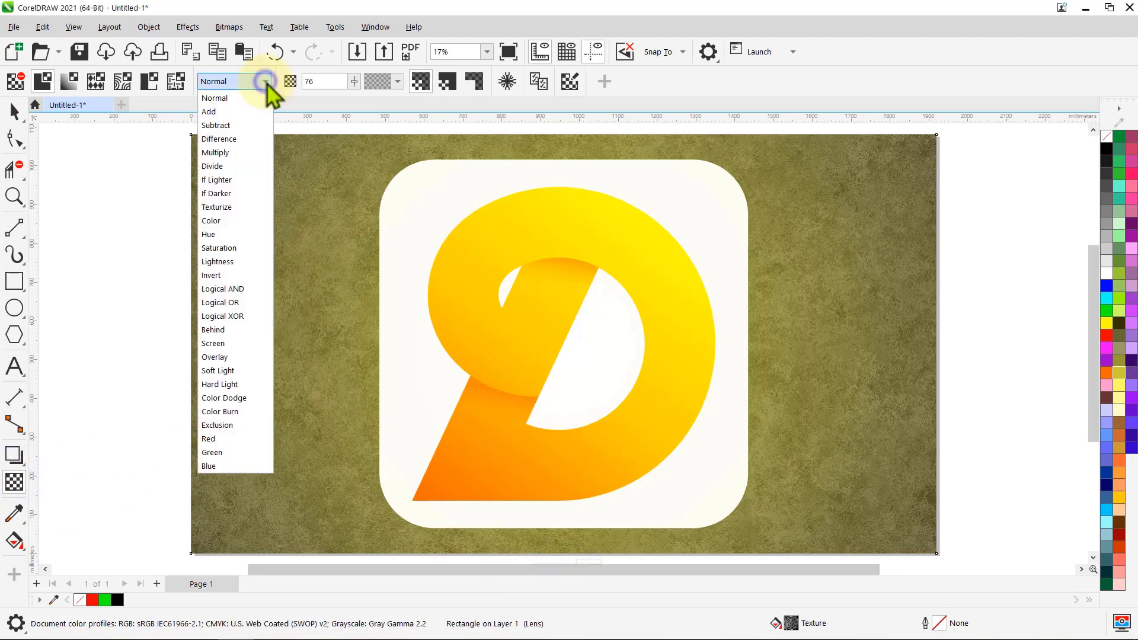
{"action": "left_click", "coordinate": [240, 358]}
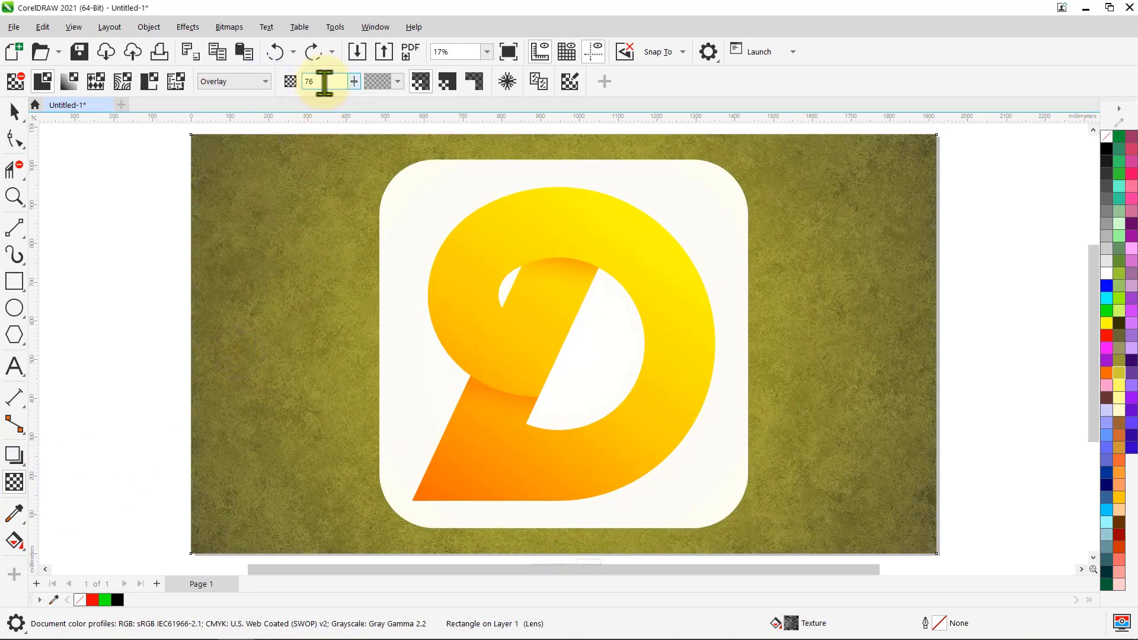
{"action": "type", "text": "50"}
{"action": "key", "text": "Return"}
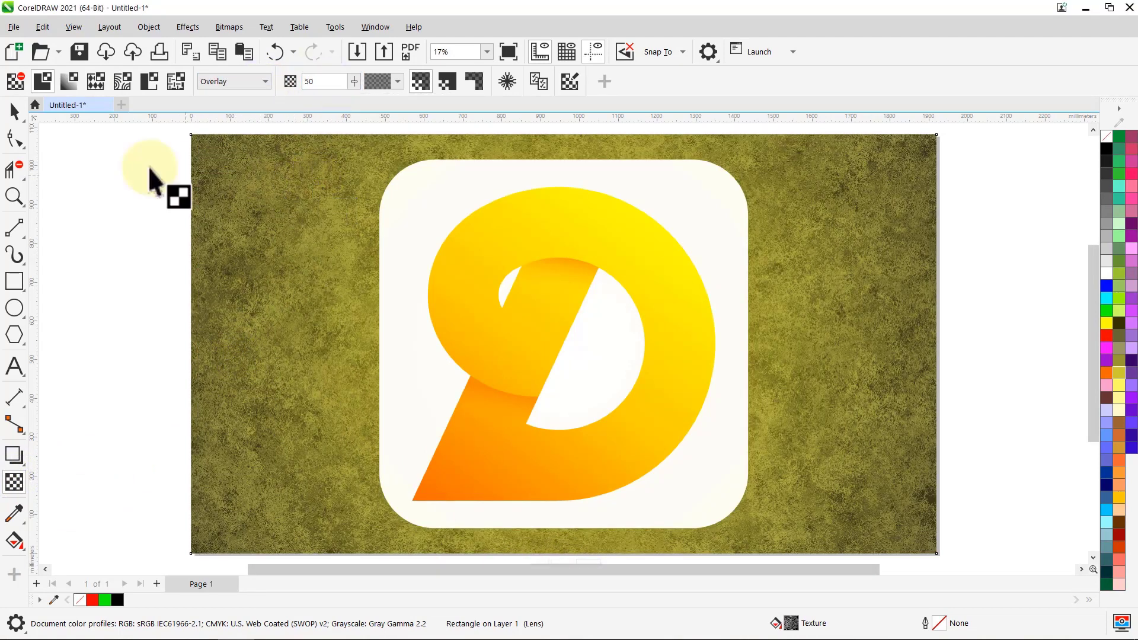
{"action": "left_click", "coordinate": [13, 113]}
{"action": "left_click", "coordinate": [94, 197]}
Add a drop shadow to the logo group using the Flat Bottom Right preset.
{"action": "left_click", "coordinate": [391, 228]}
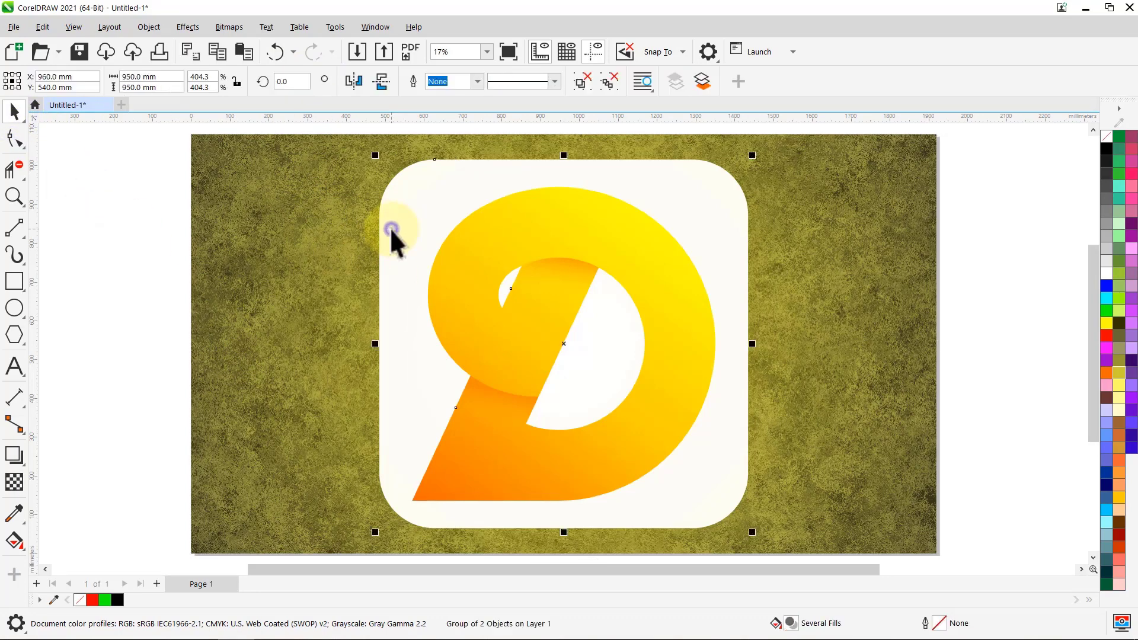
{"action": "left_click", "coordinate": [14, 455]}
{"action": "left_click", "coordinate": [68, 81]}
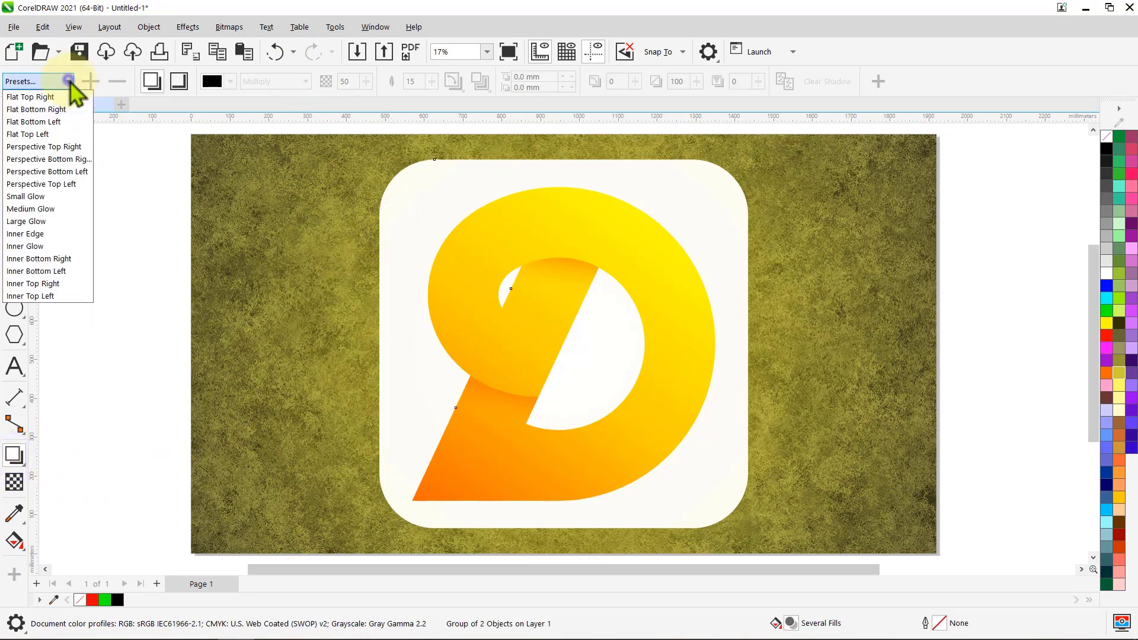
{"action": "left_click", "coordinate": [70, 108]}
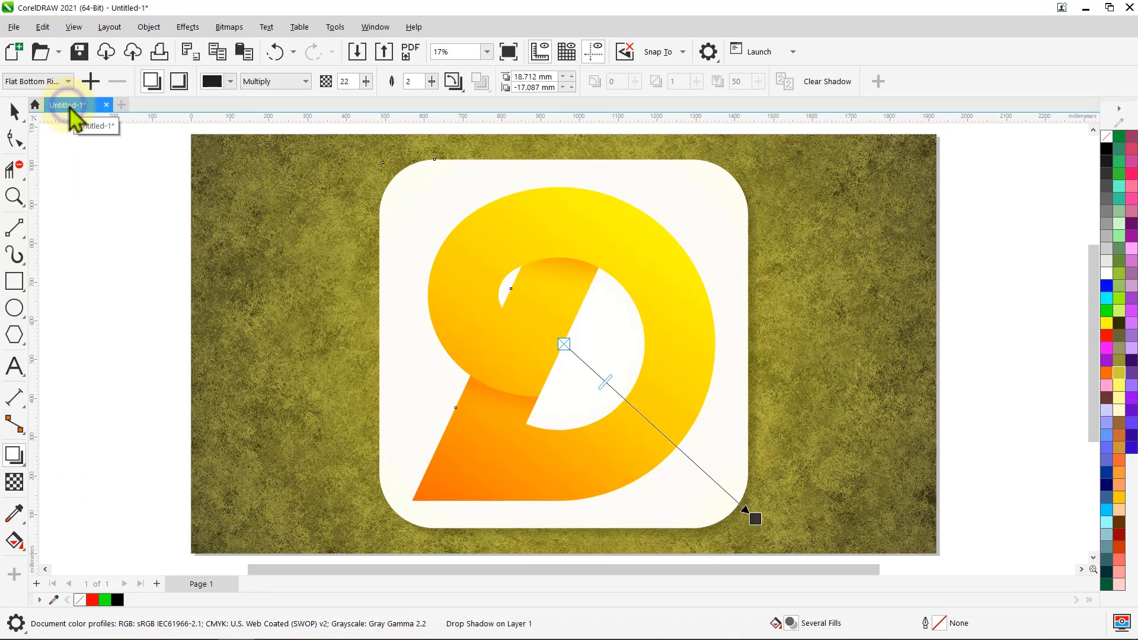
Sample the very dark olive palette color for the logo's drop shadow and set the shadow opacity to 50.
{"action": "left_click", "coordinate": [230, 81]}
{"action": "left_click", "coordinate": [349, 309]}
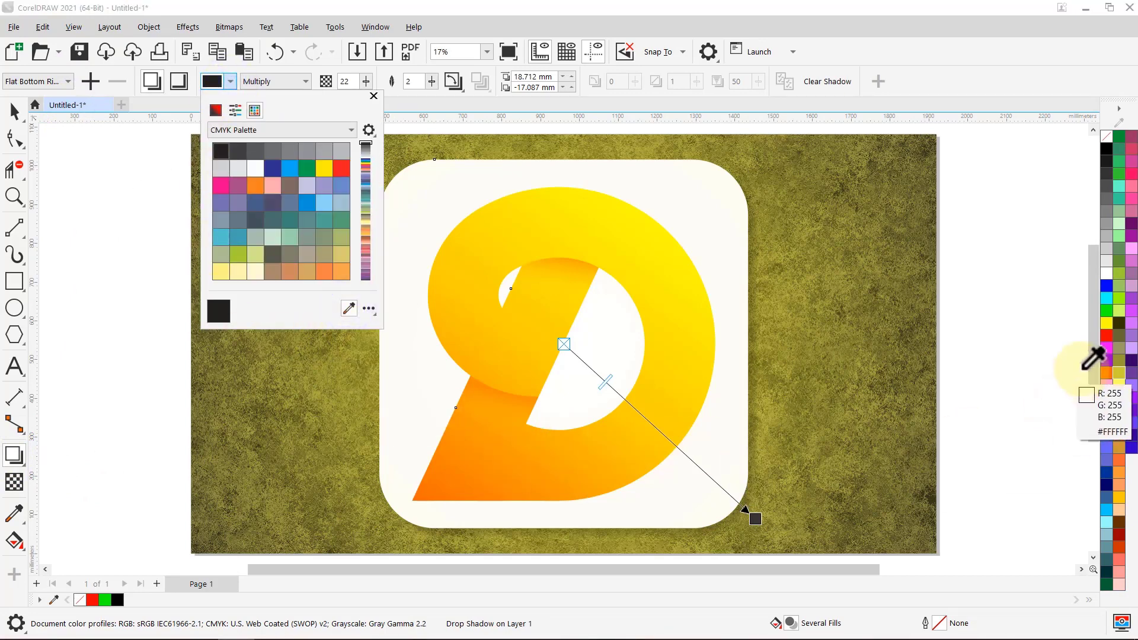
{"action": "left_click", "coordinate": [1122, 318]}
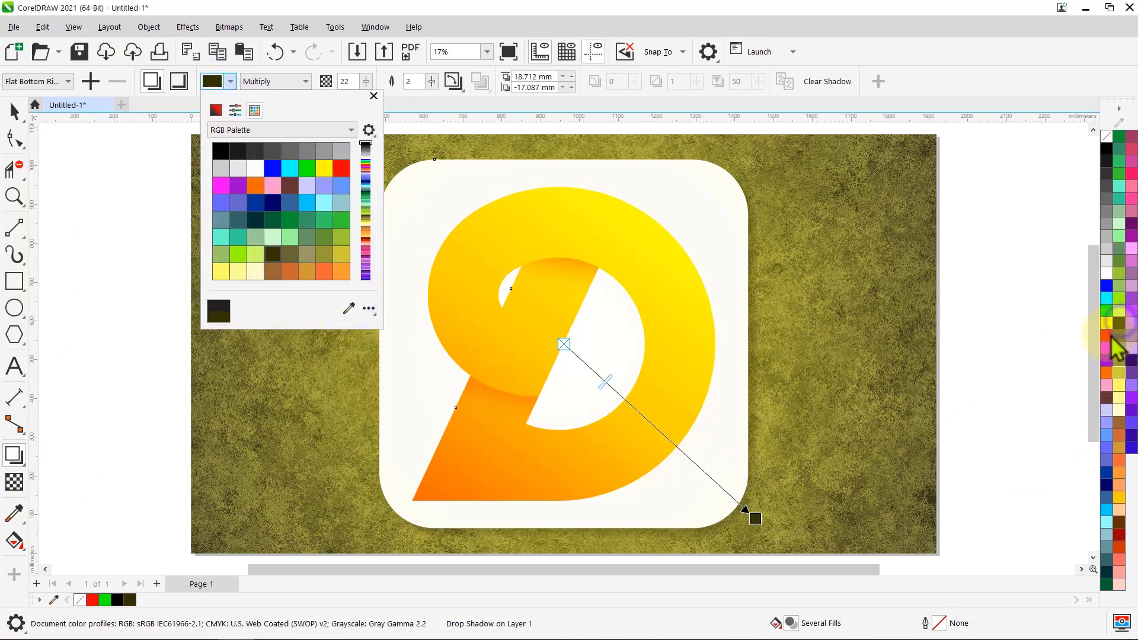
{"action": "left_click", "coordinate": [374, 97]}
{"action": "type", "text": "50"}
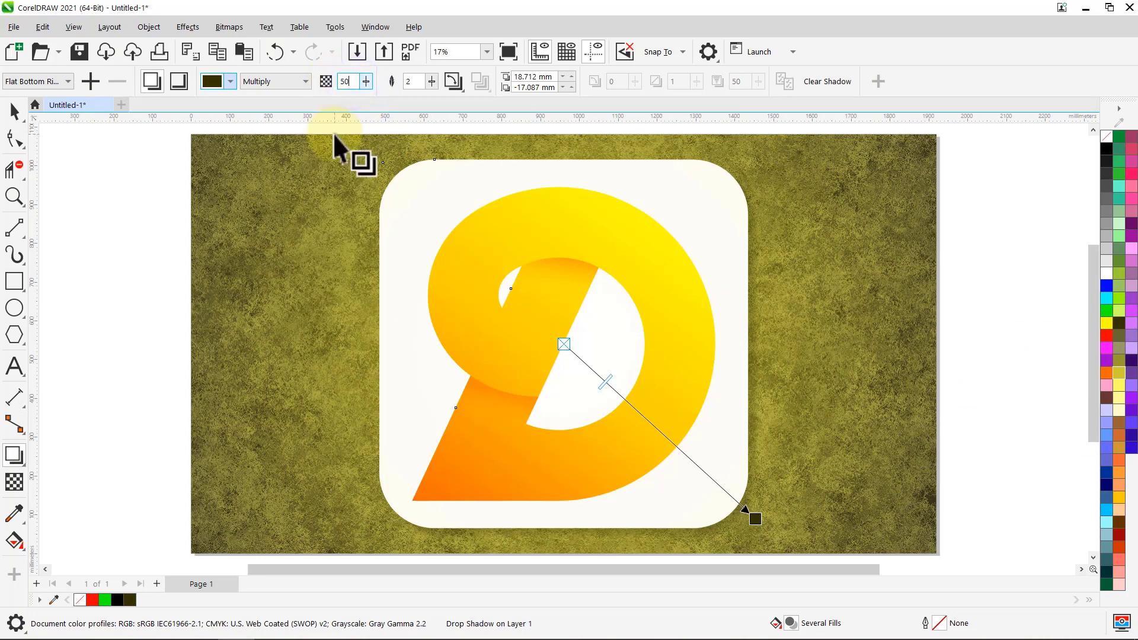
{"action": "key", "text": "Return"}
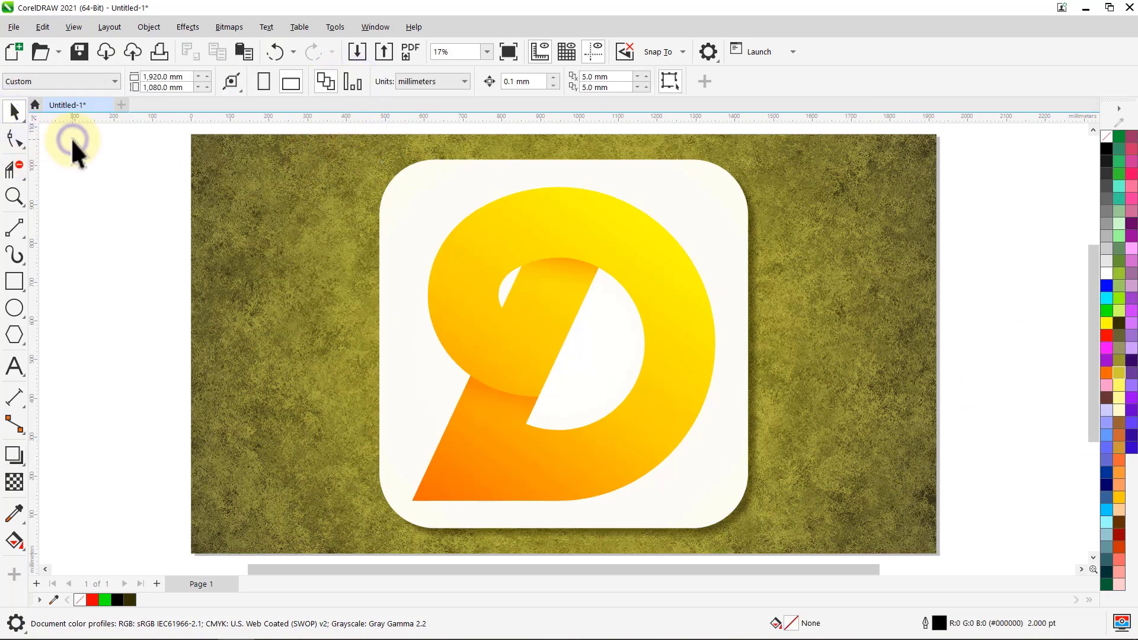
Group all objects on the page and show the finished artwork in full-screen preview.
{"action": "key", "text": "ctrl+a"}
{"action": "key", "text": "ctrl+g"}
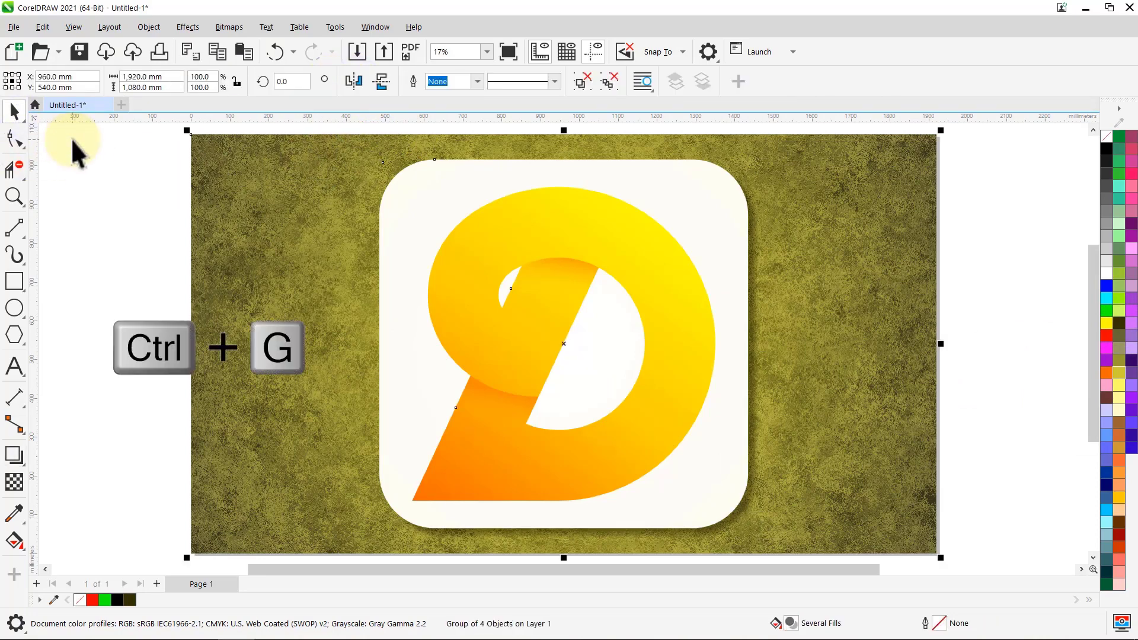
{"action": "left_click", "coordinate": [72, 140]}
{"action": "key", "text": "F9"}
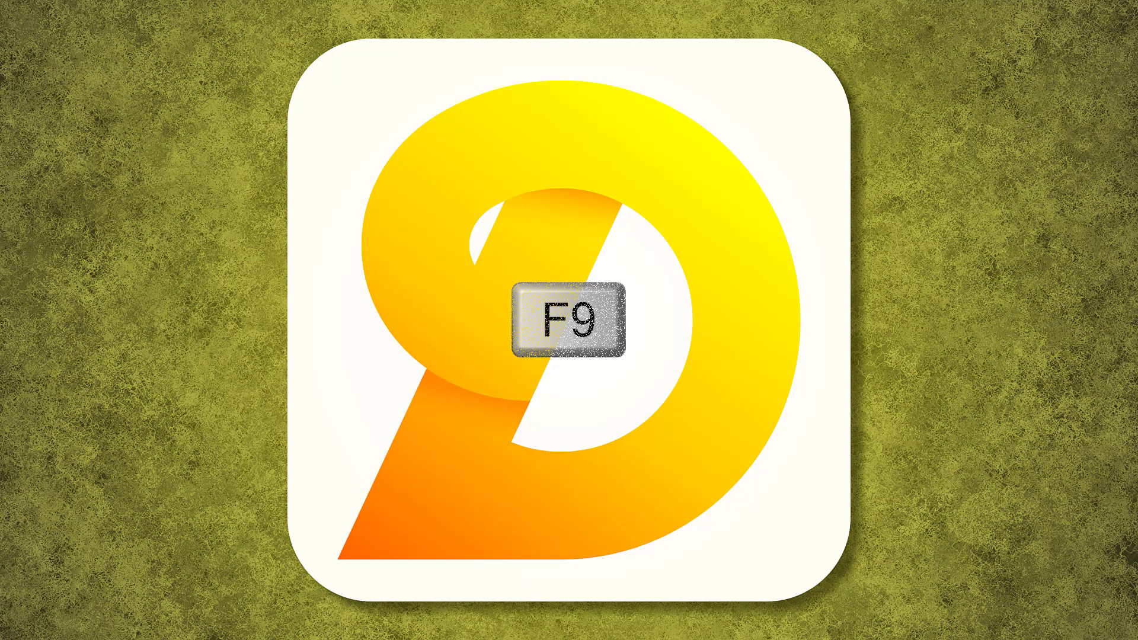